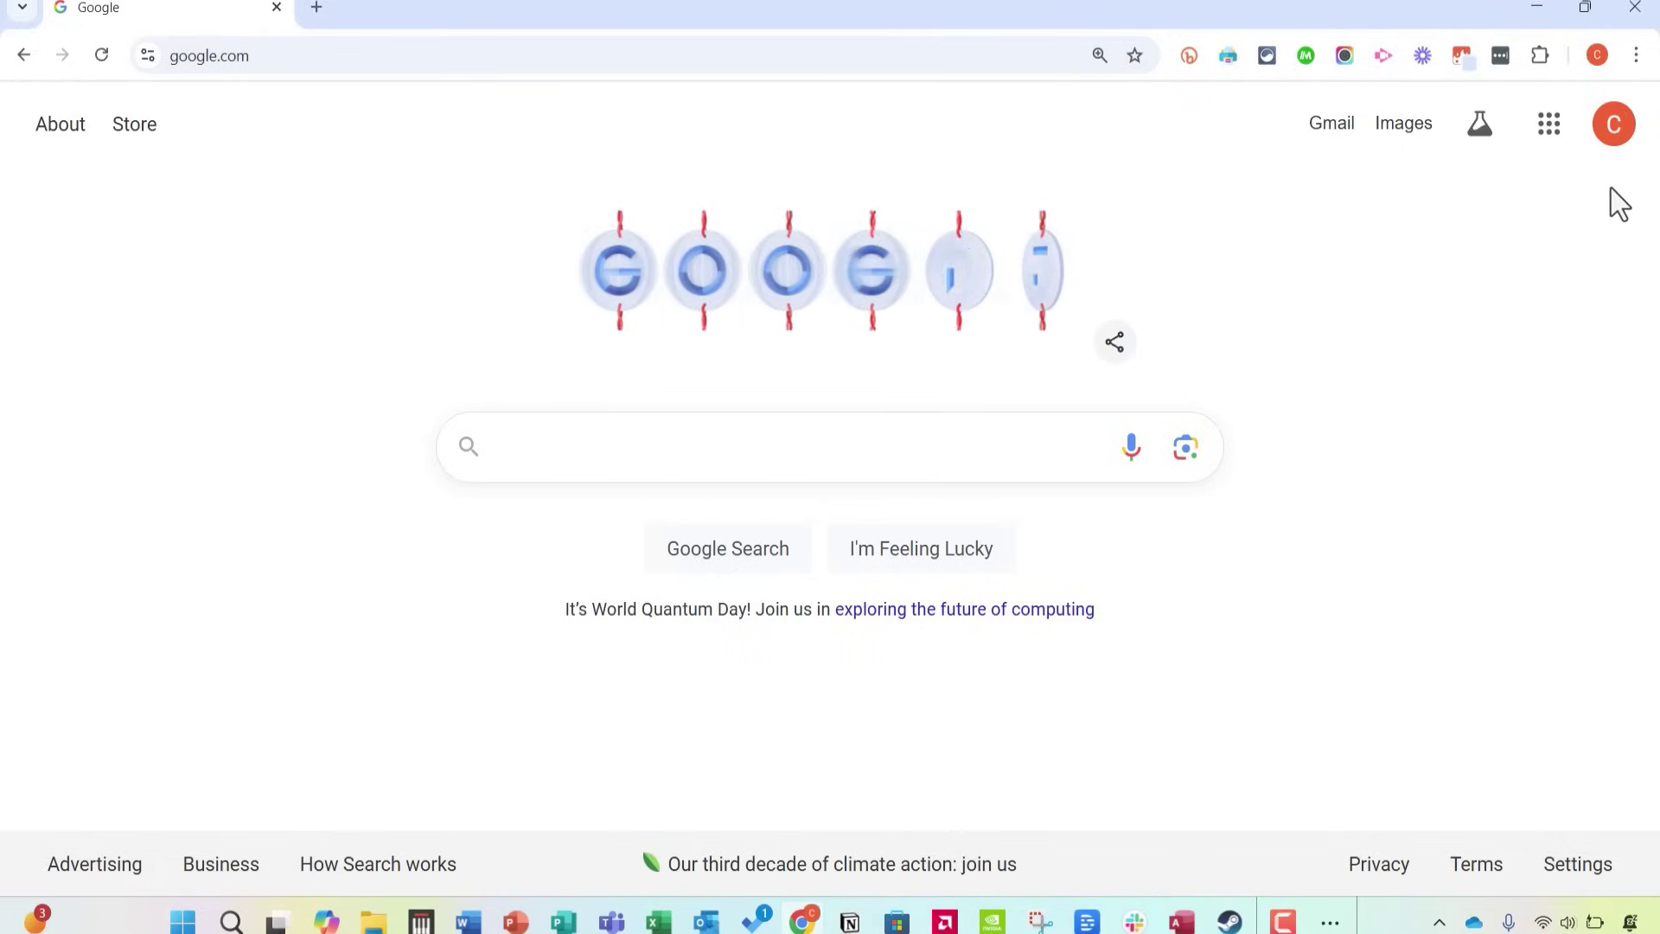
Open drive.google.com in Chrome by typing drive.goo in the address bar and picking the suggestion.
left_click(275, 55)
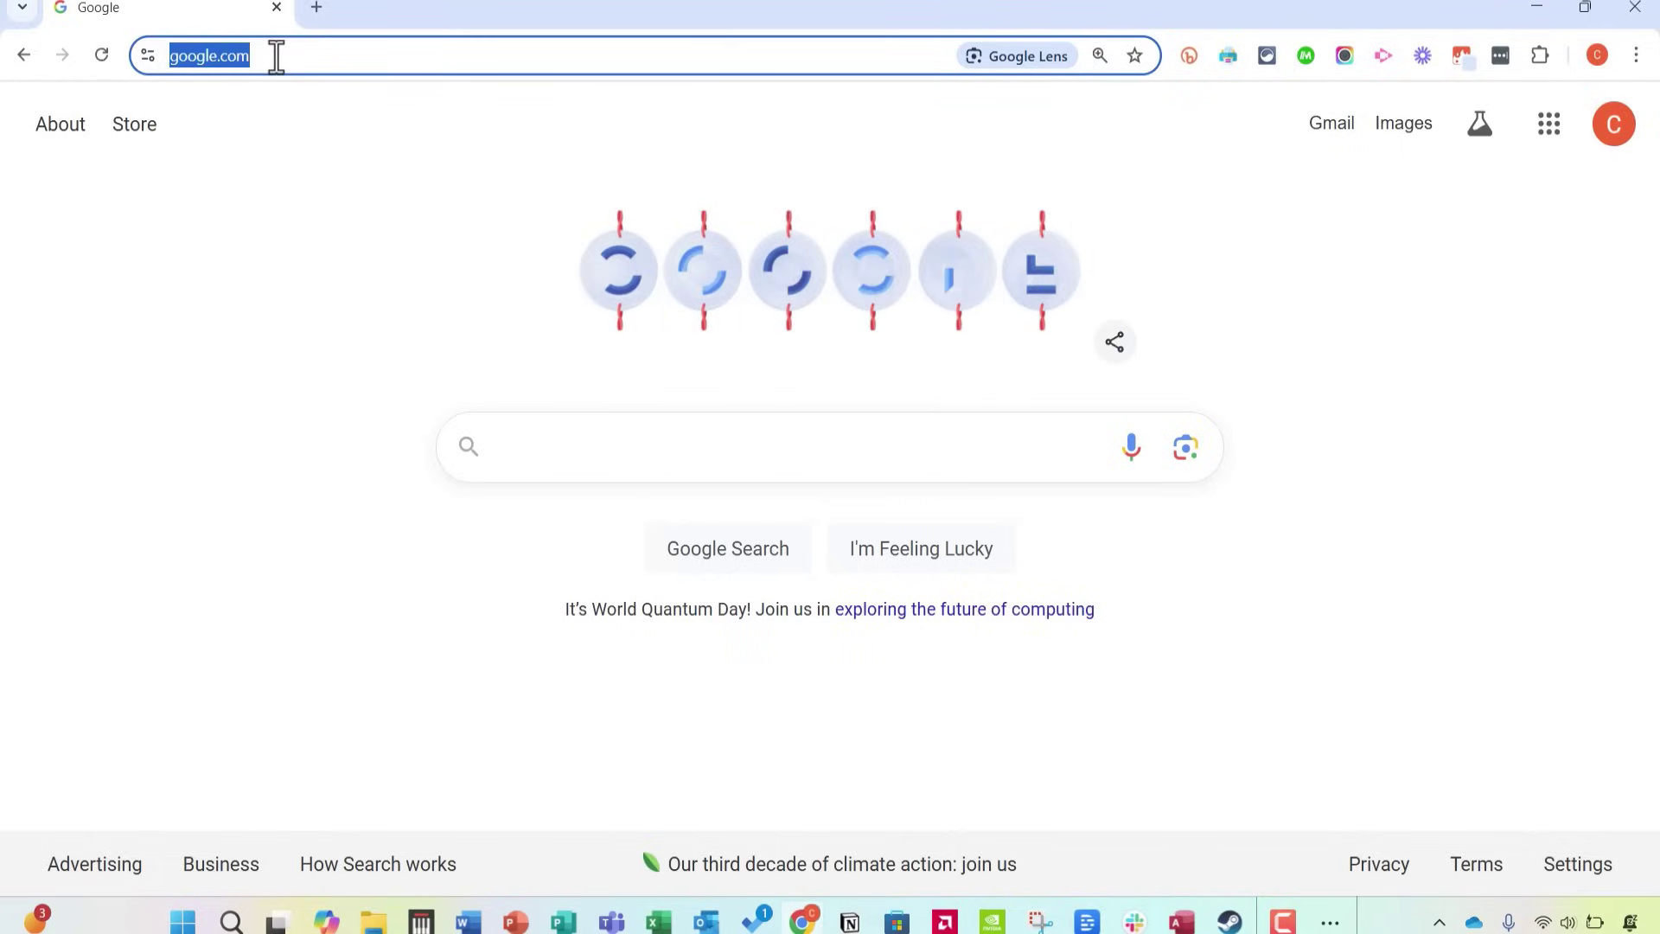
type("drive")
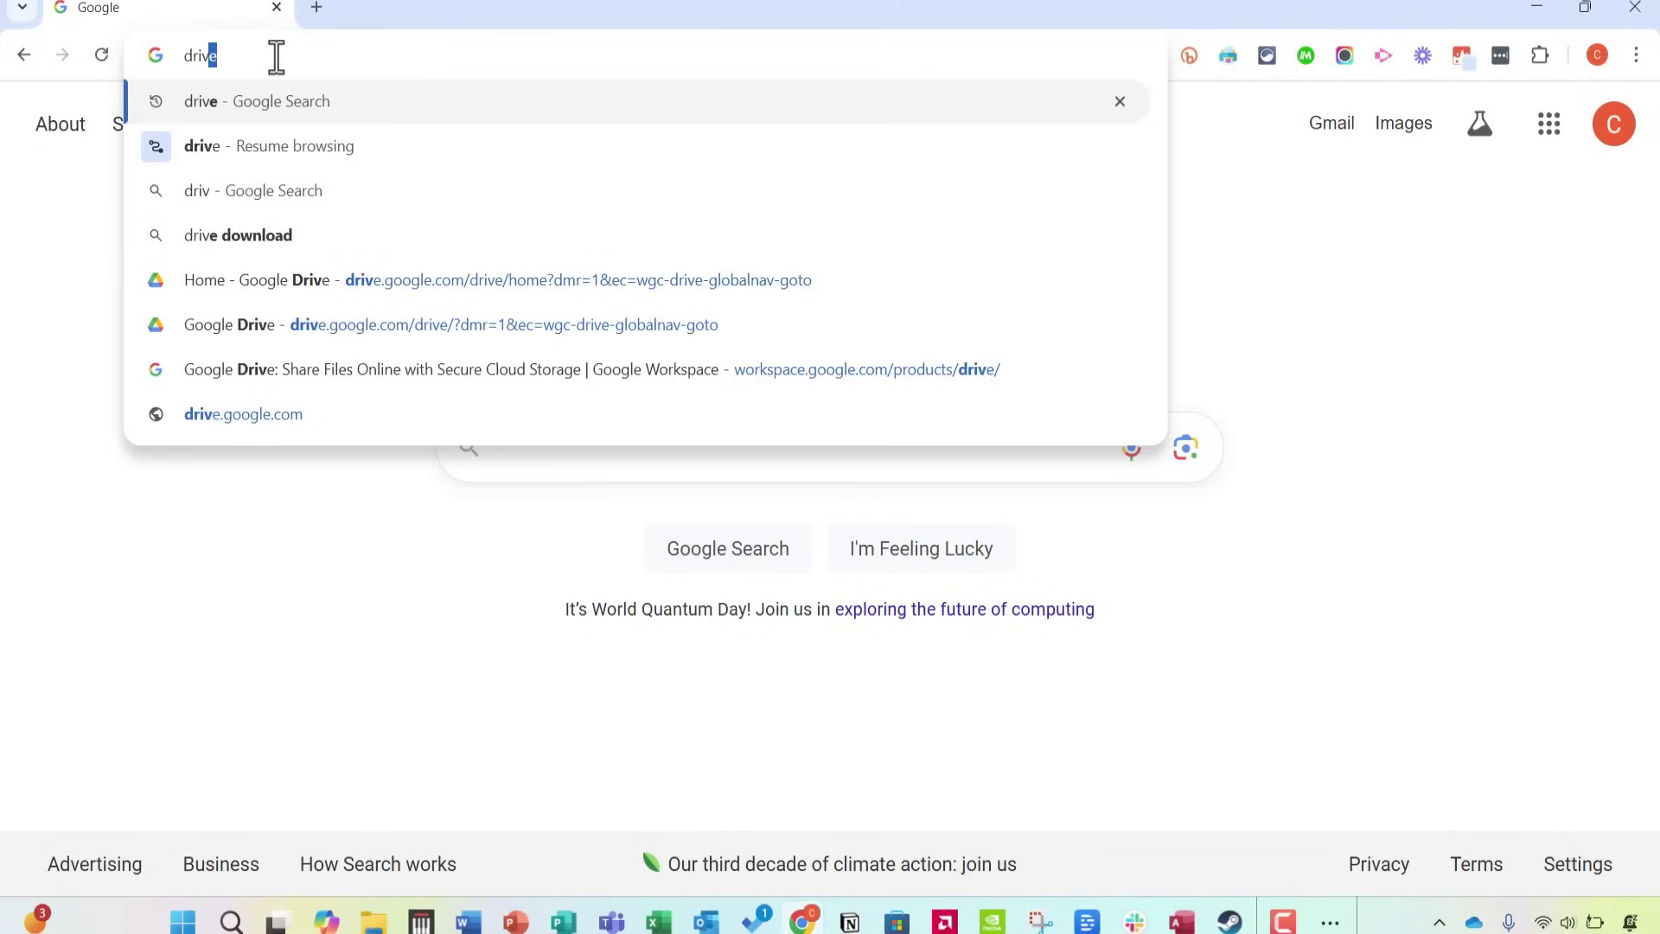
type(".goo")
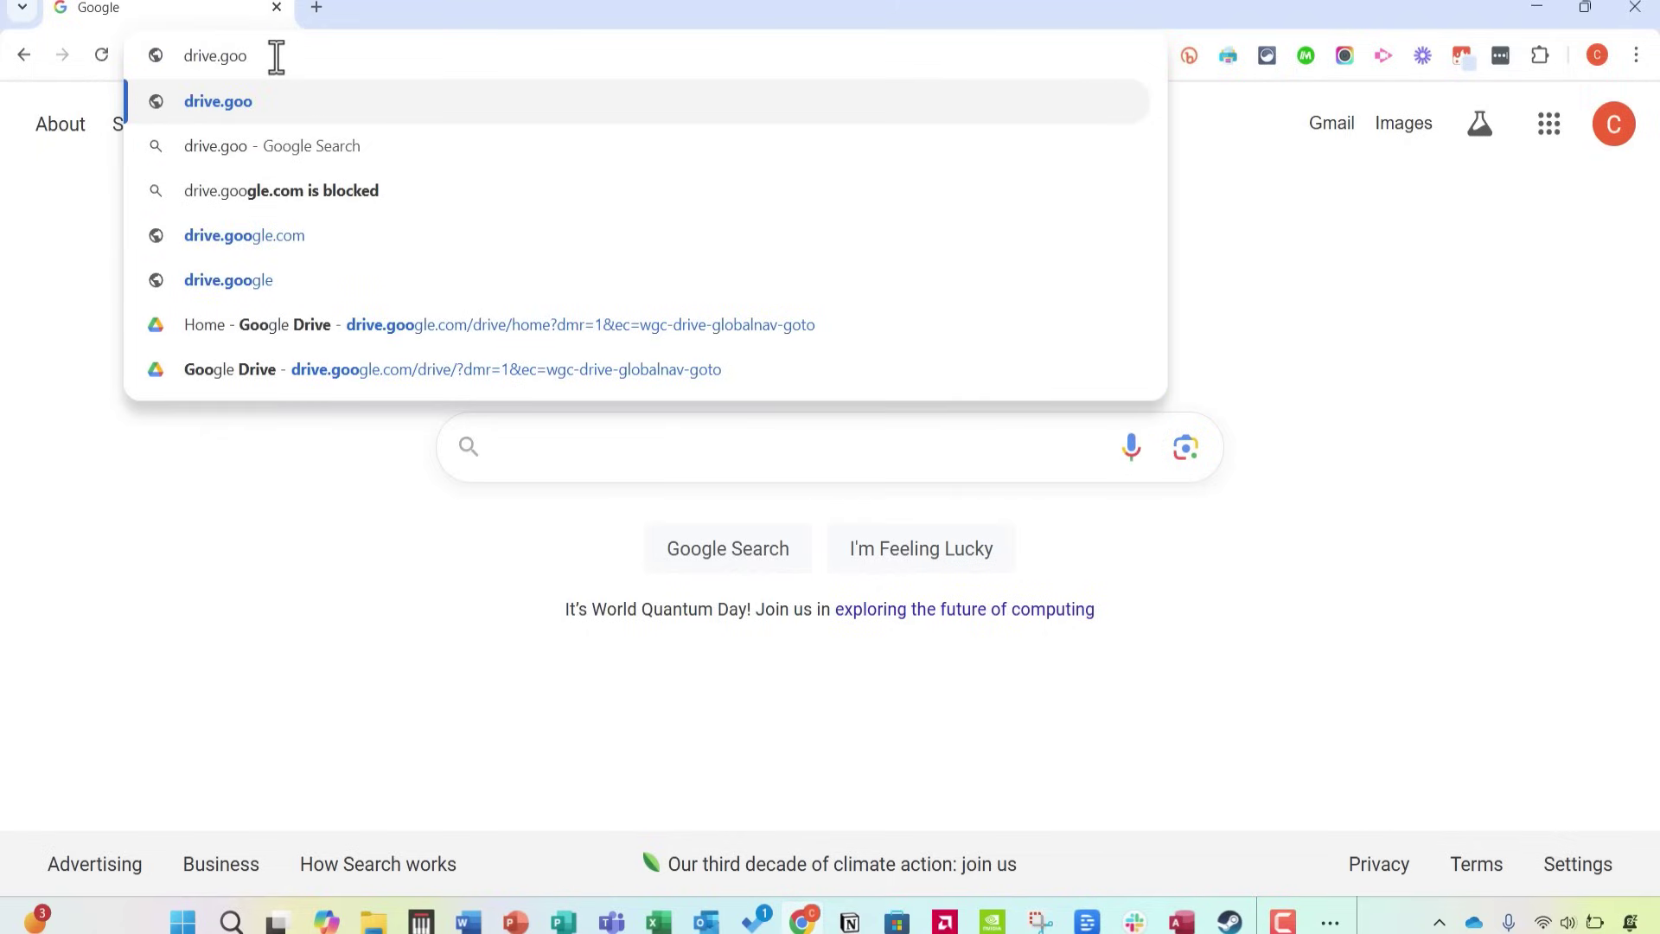
left_click(506, 369)
left_click(1575, 130)
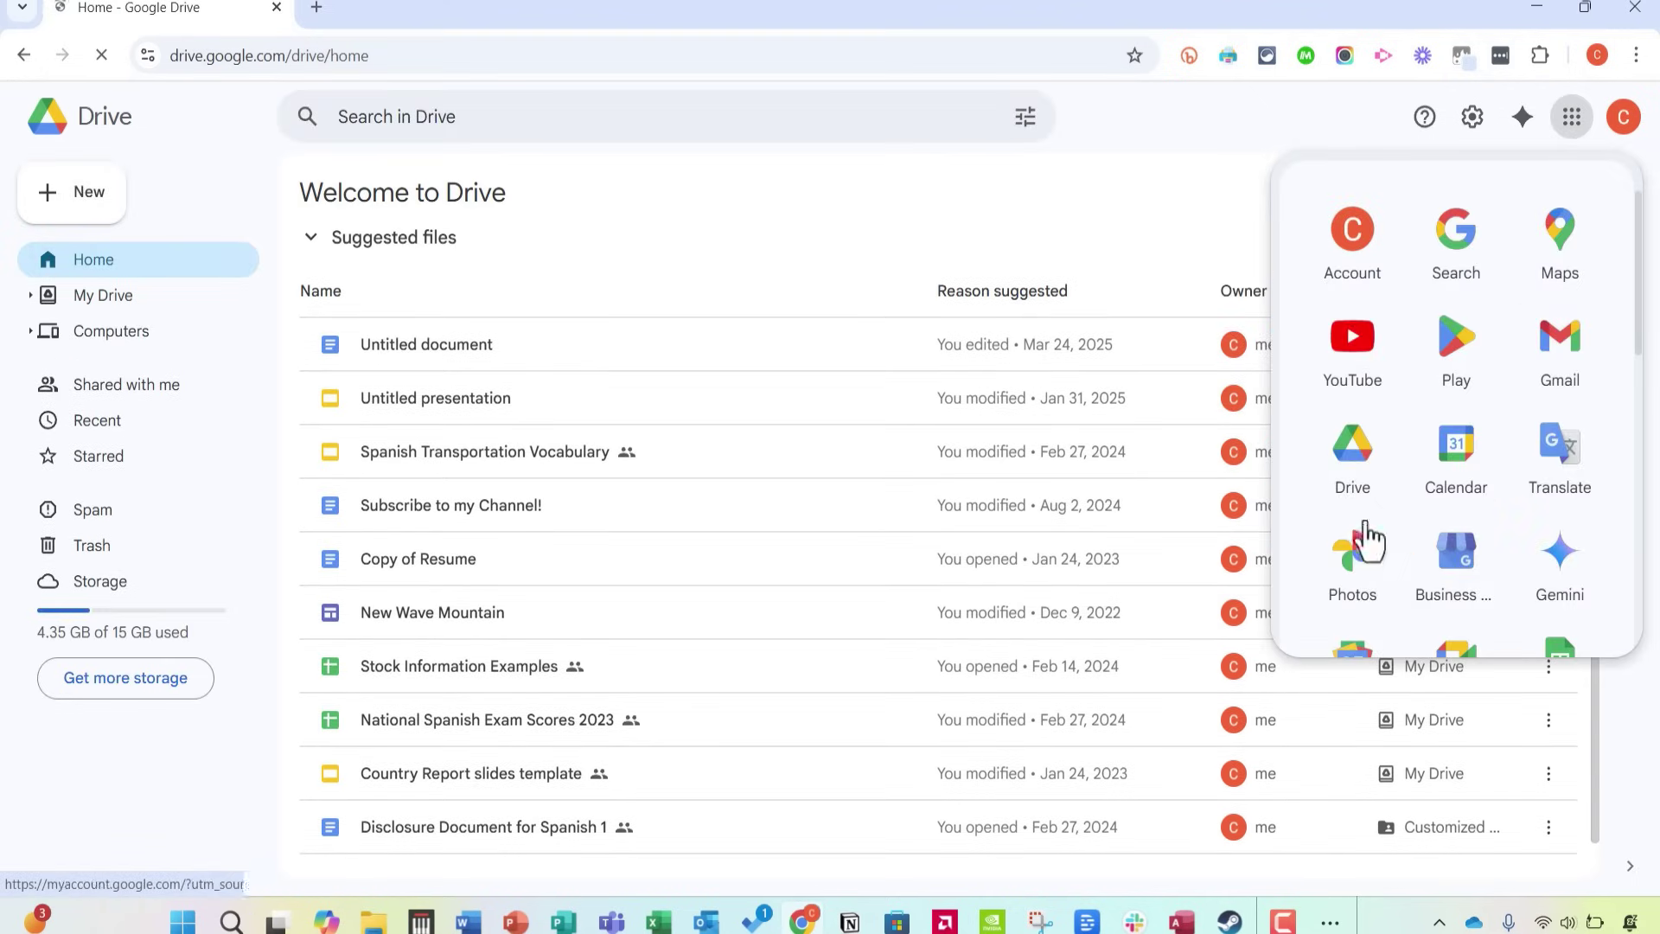
Create a blank Google Slides presentation from Drive's New menu.
left_click(825, 179)
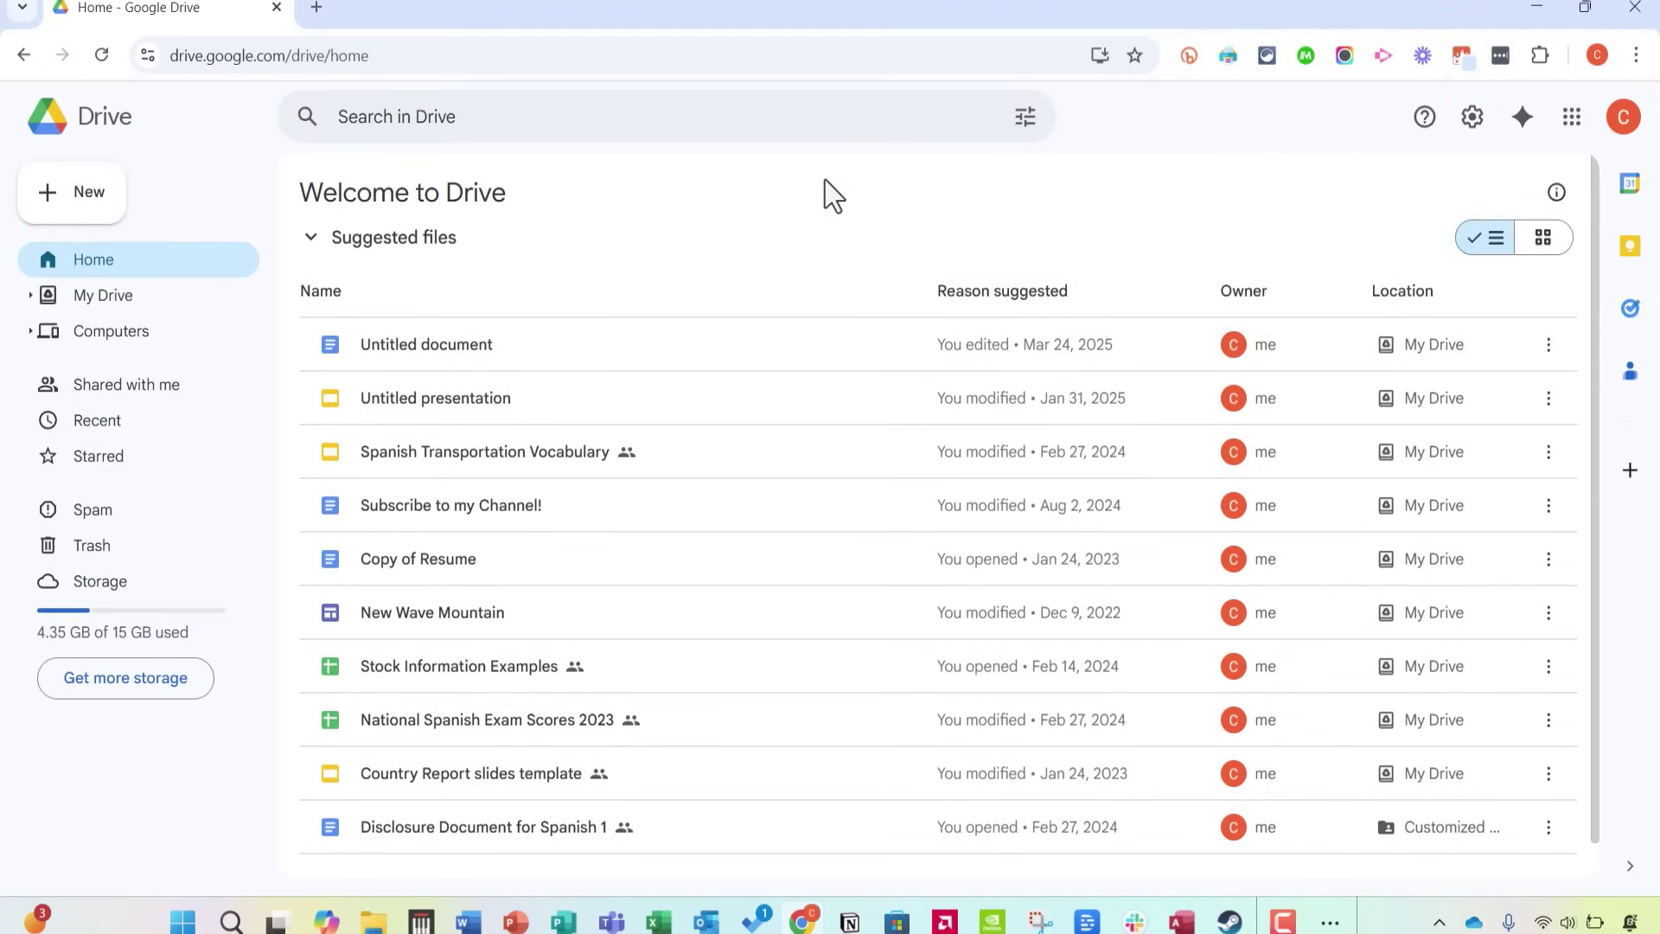
left_click(78, 192)
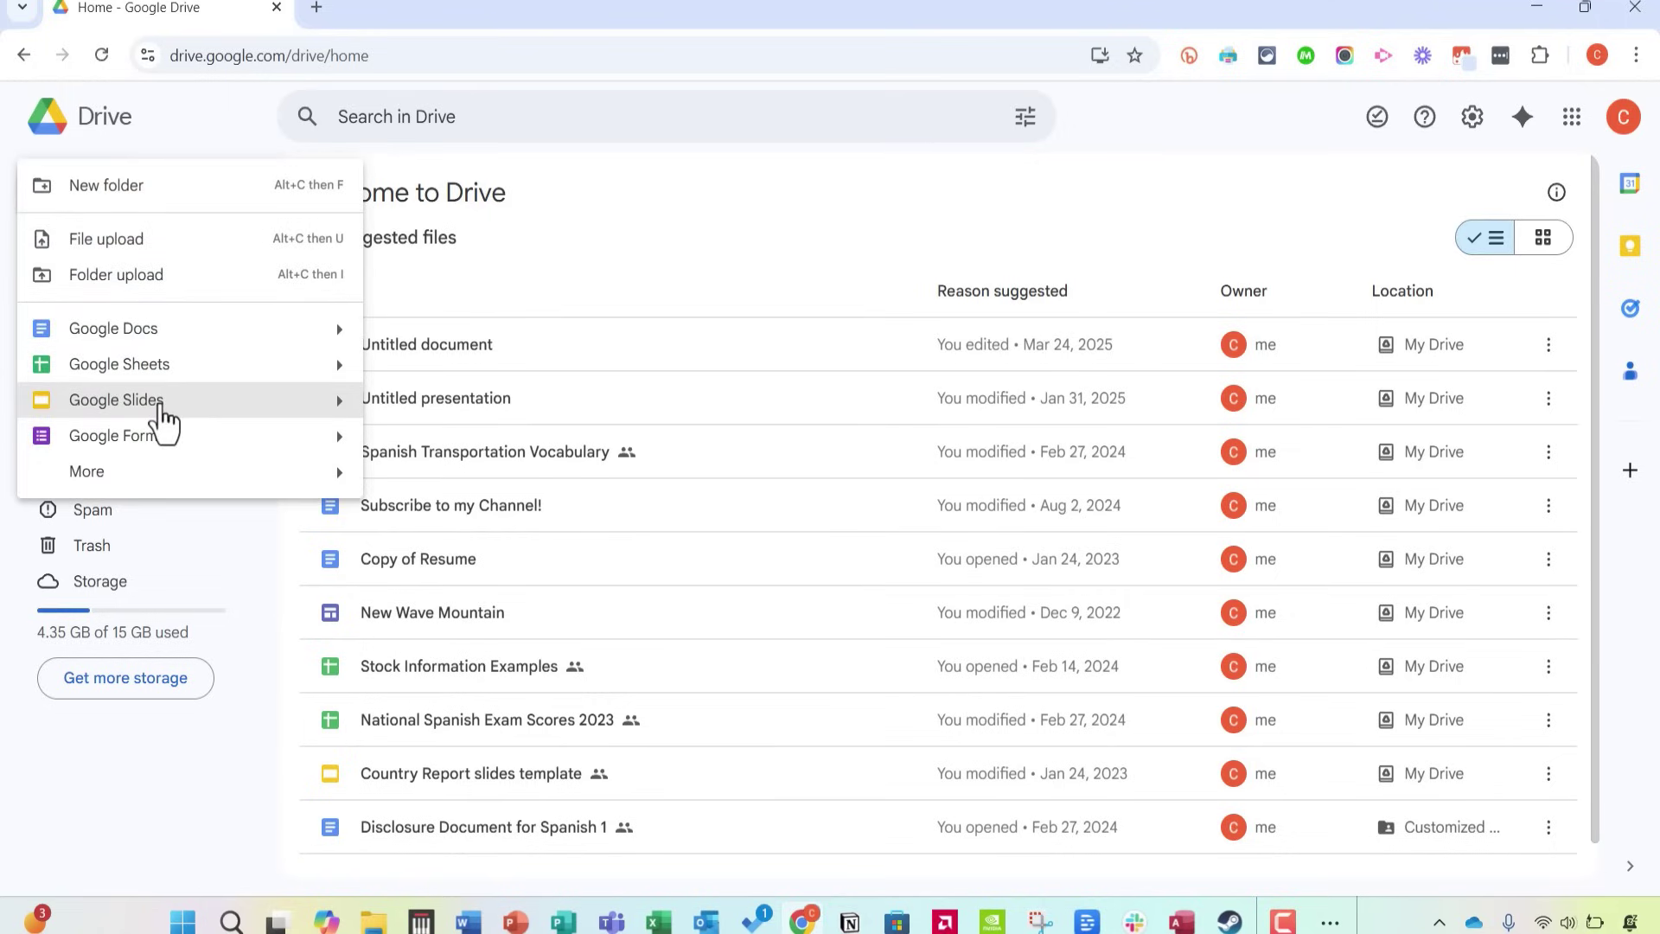
left_click(161, 406)
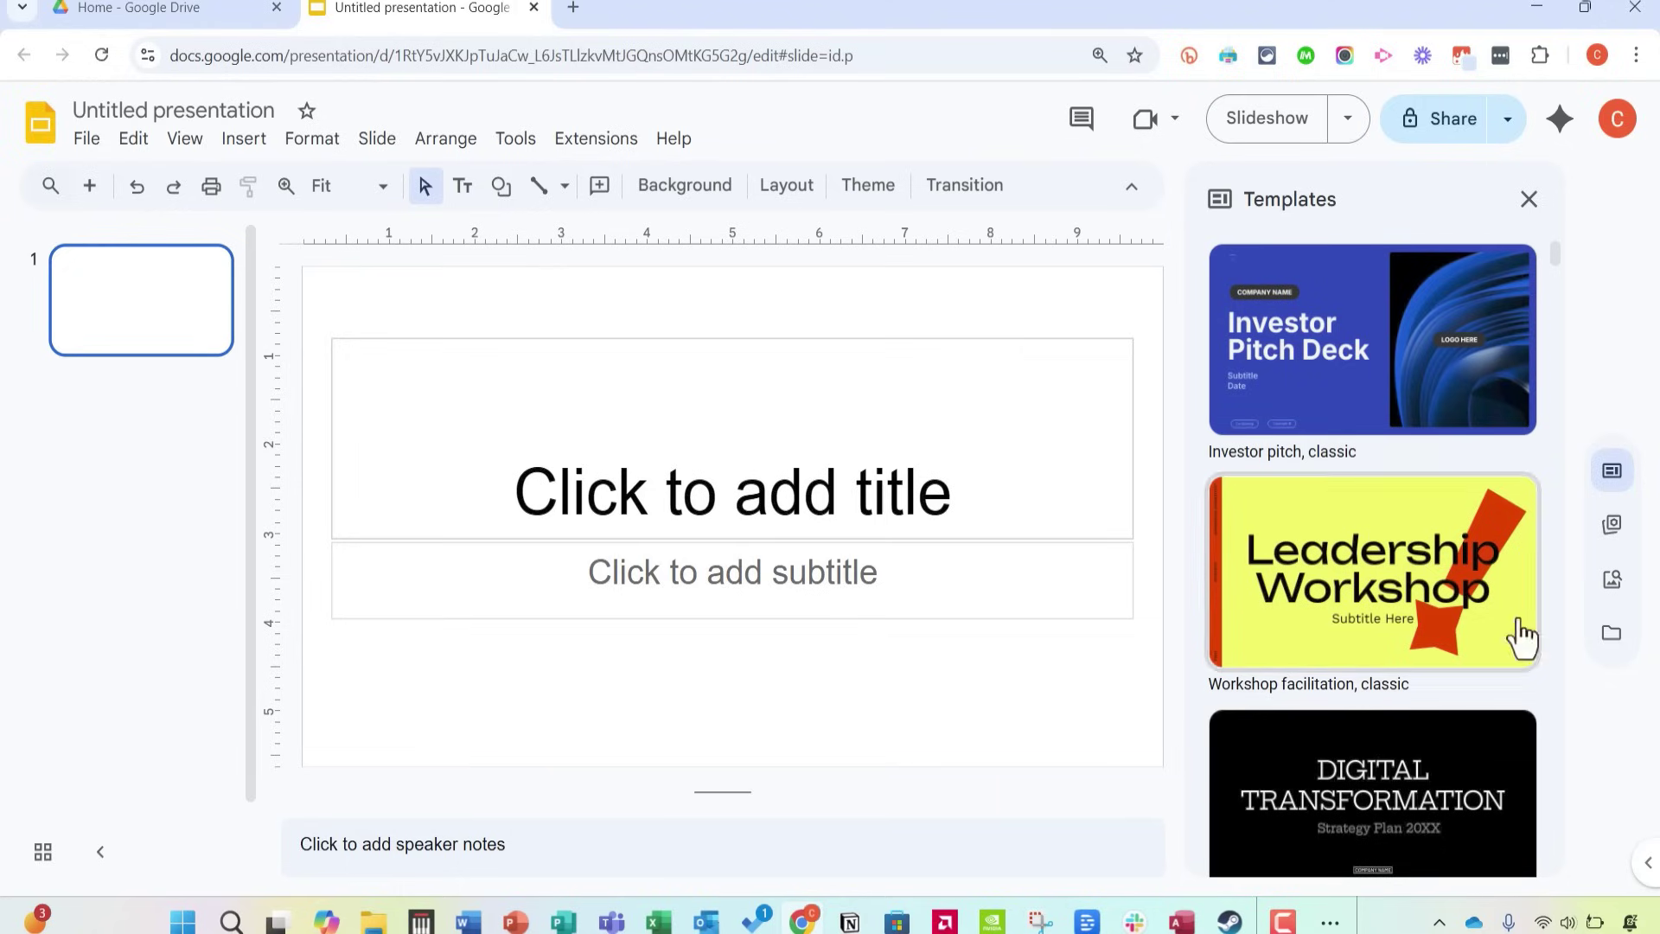
Title the first slide 'Spanish Review' and close the Templates panel.
left_click(767, 506)
type("Spanish Review")
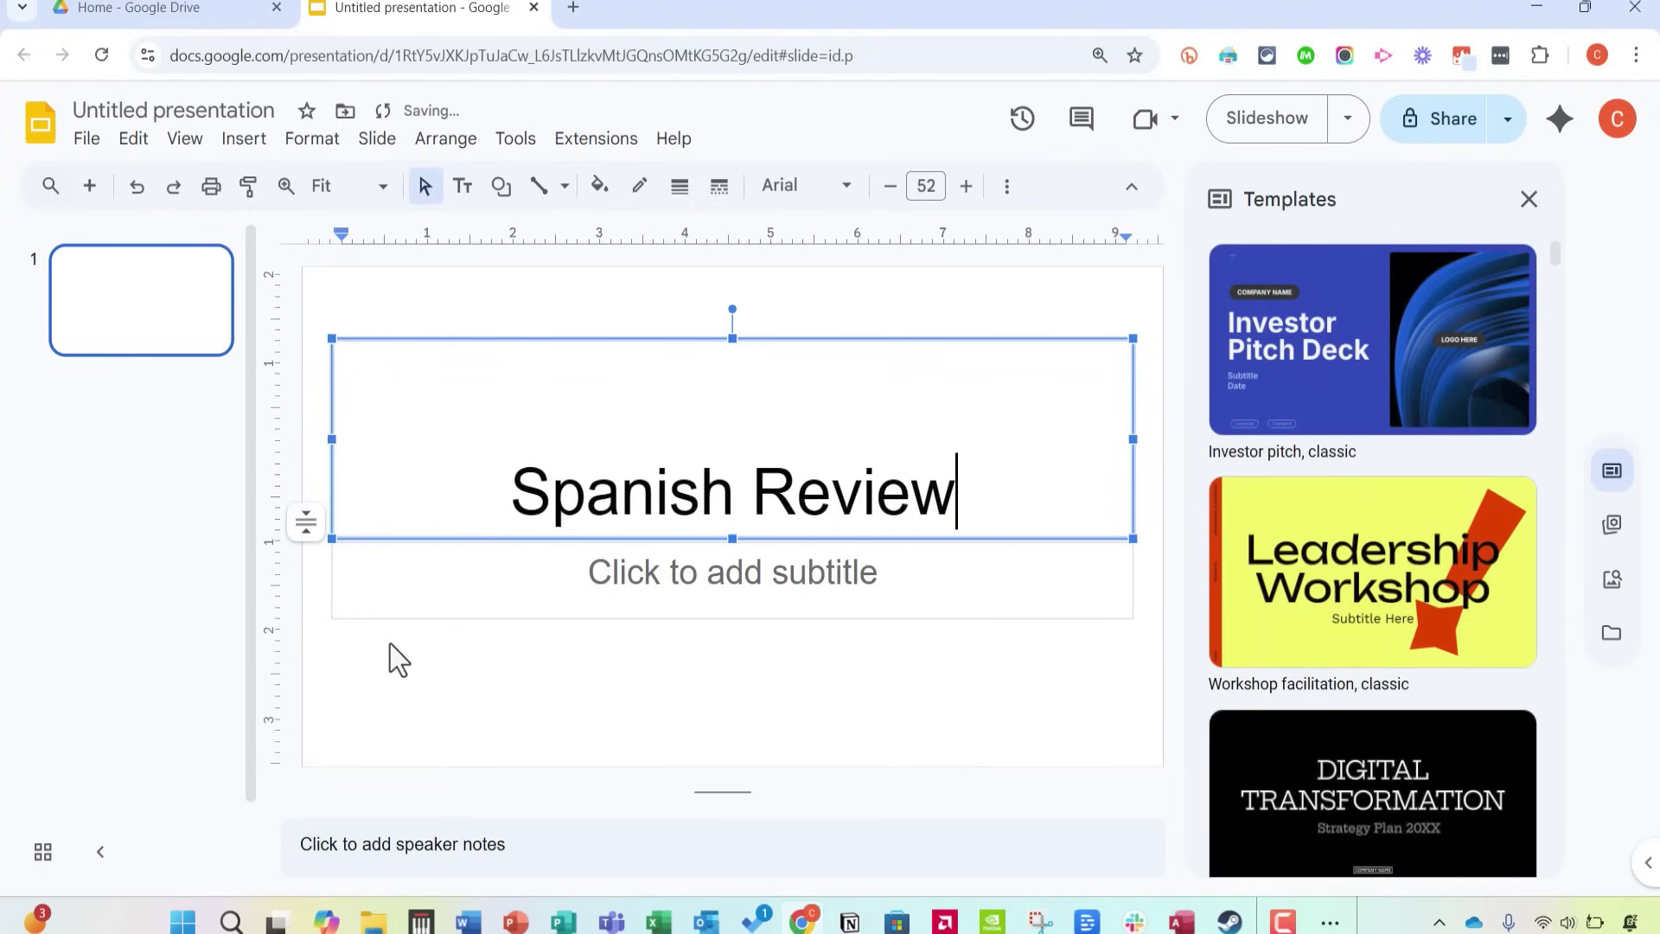
left_click(1404, 605)
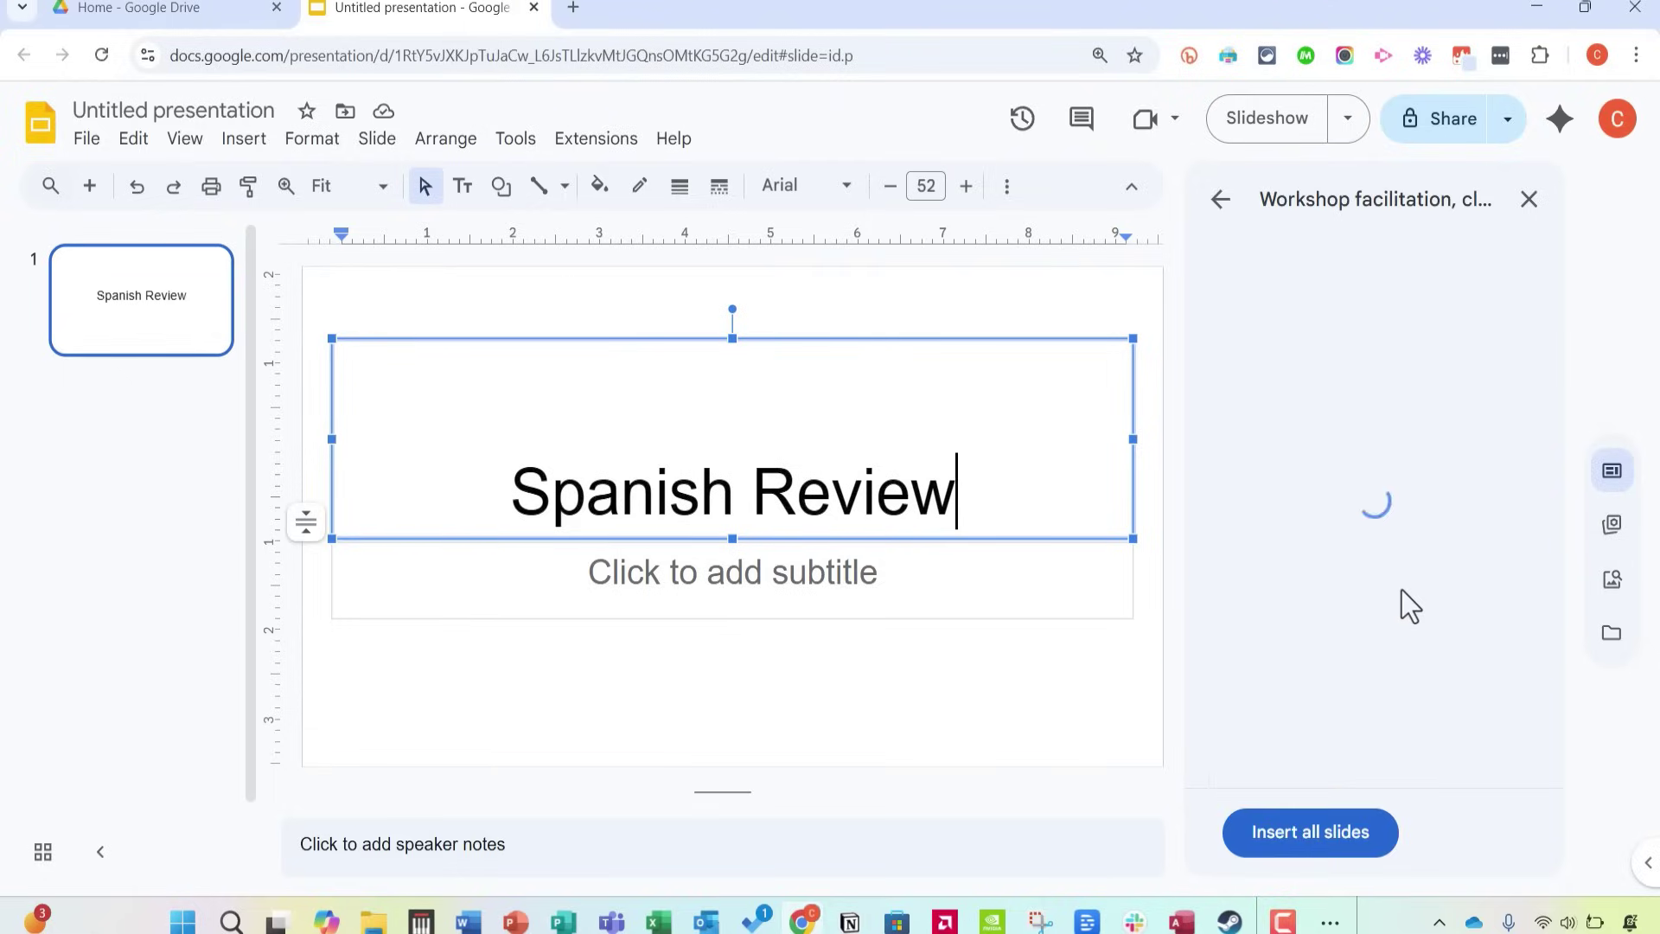
key("Escape")
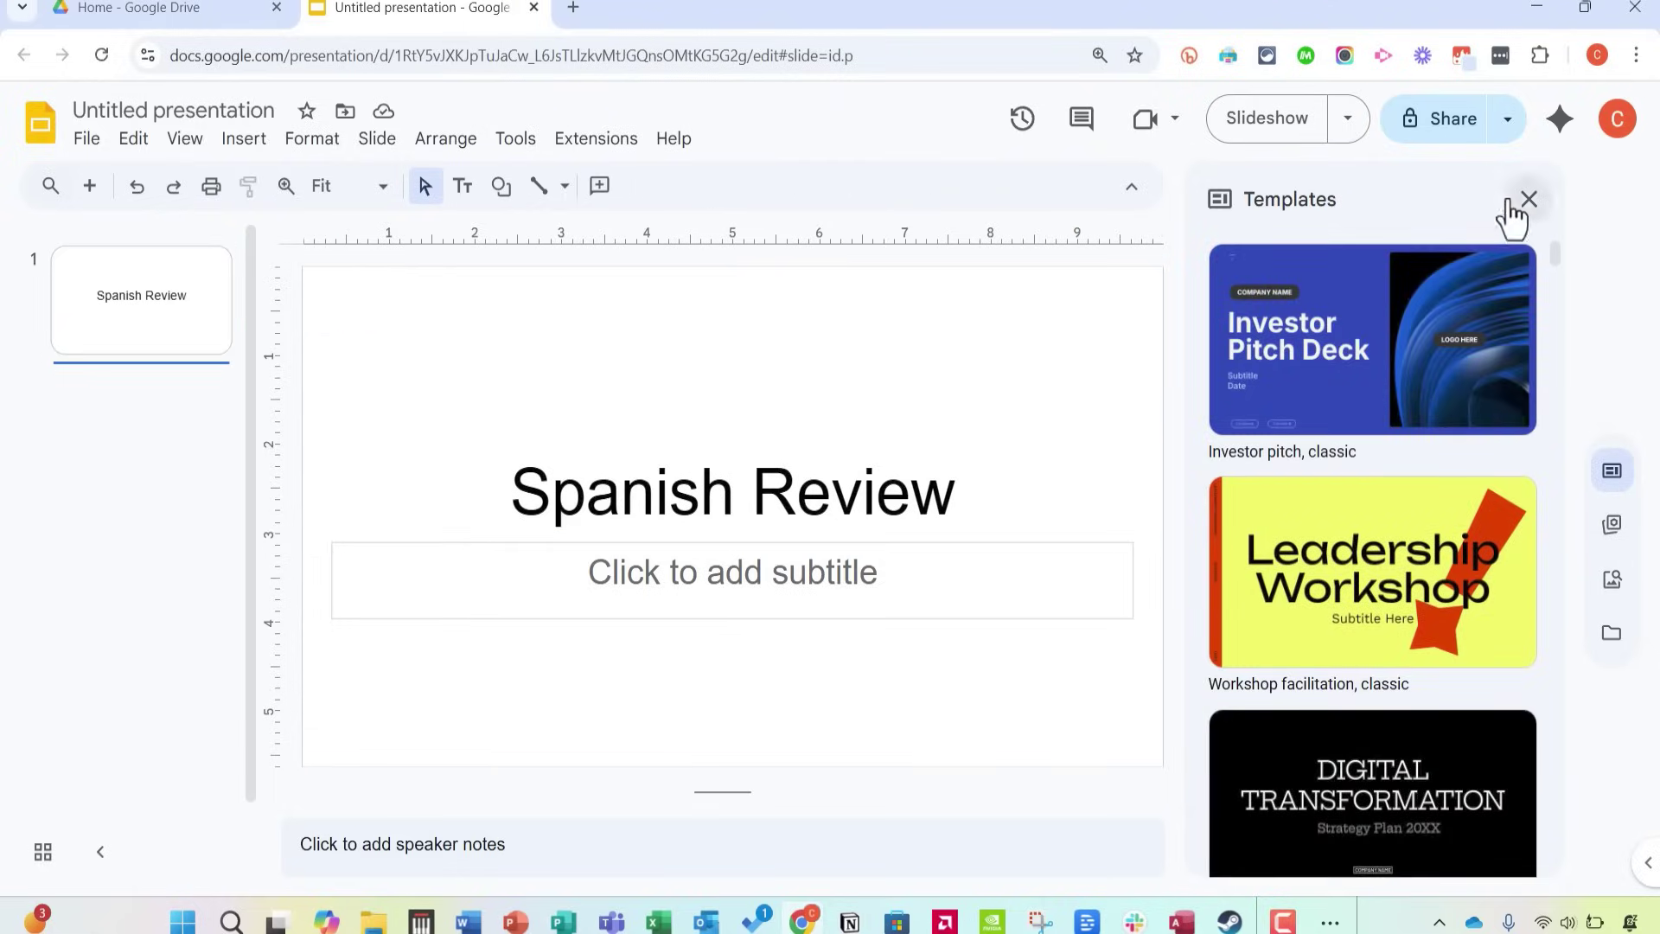
left_click(1530, 200)
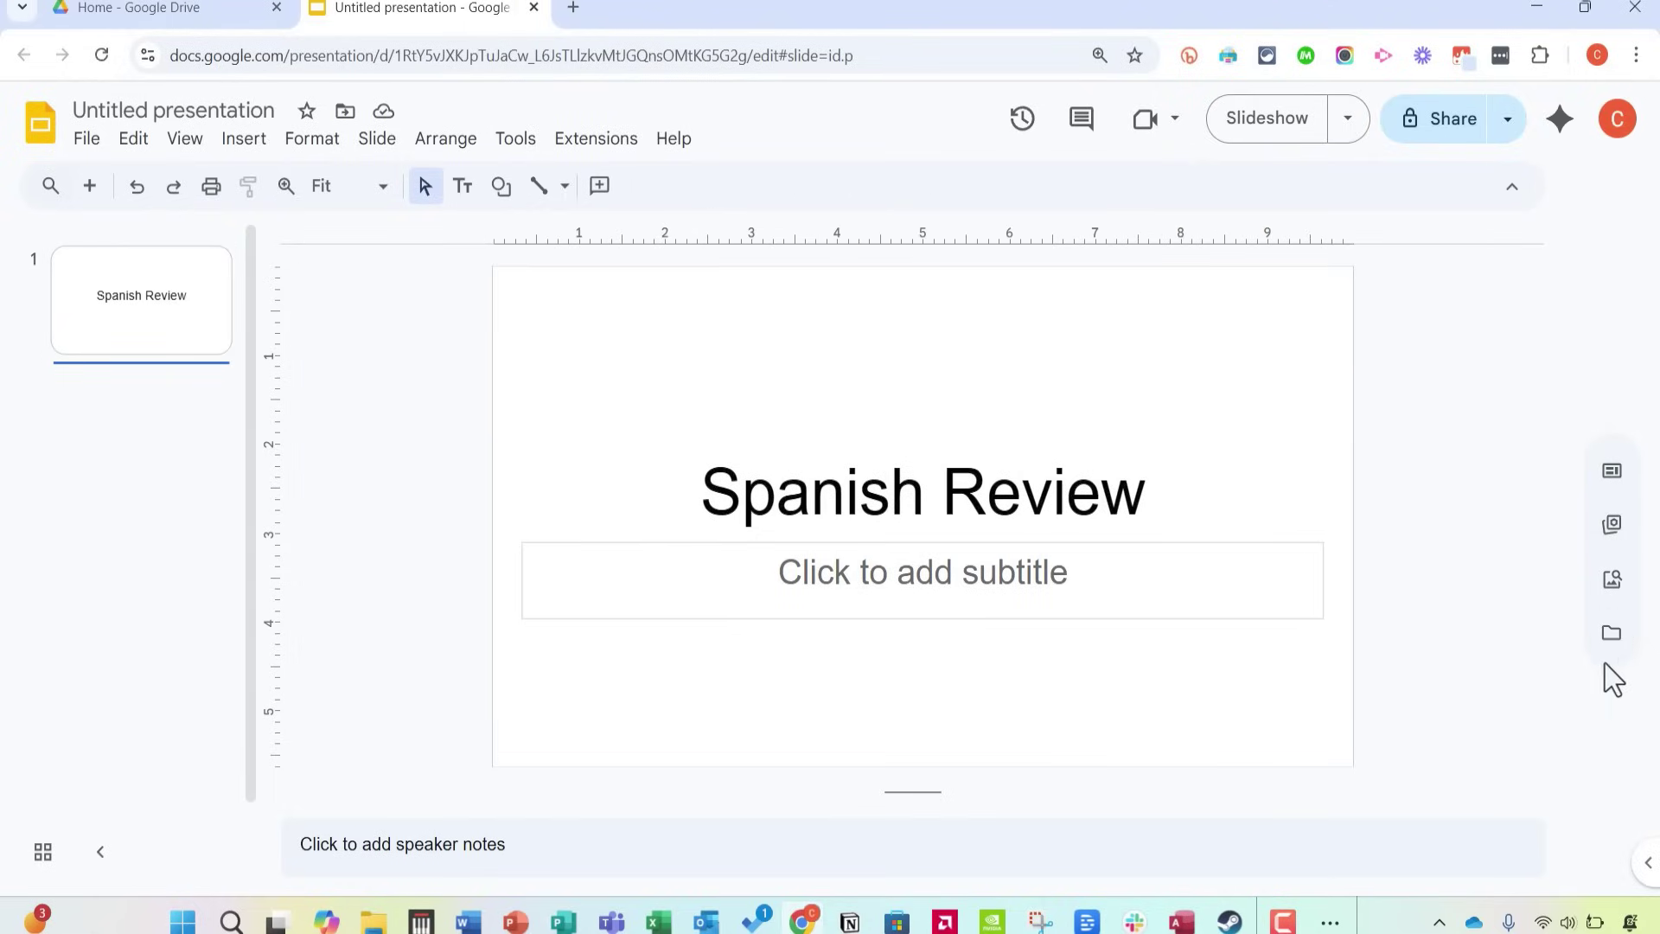
left_click(197, 471)
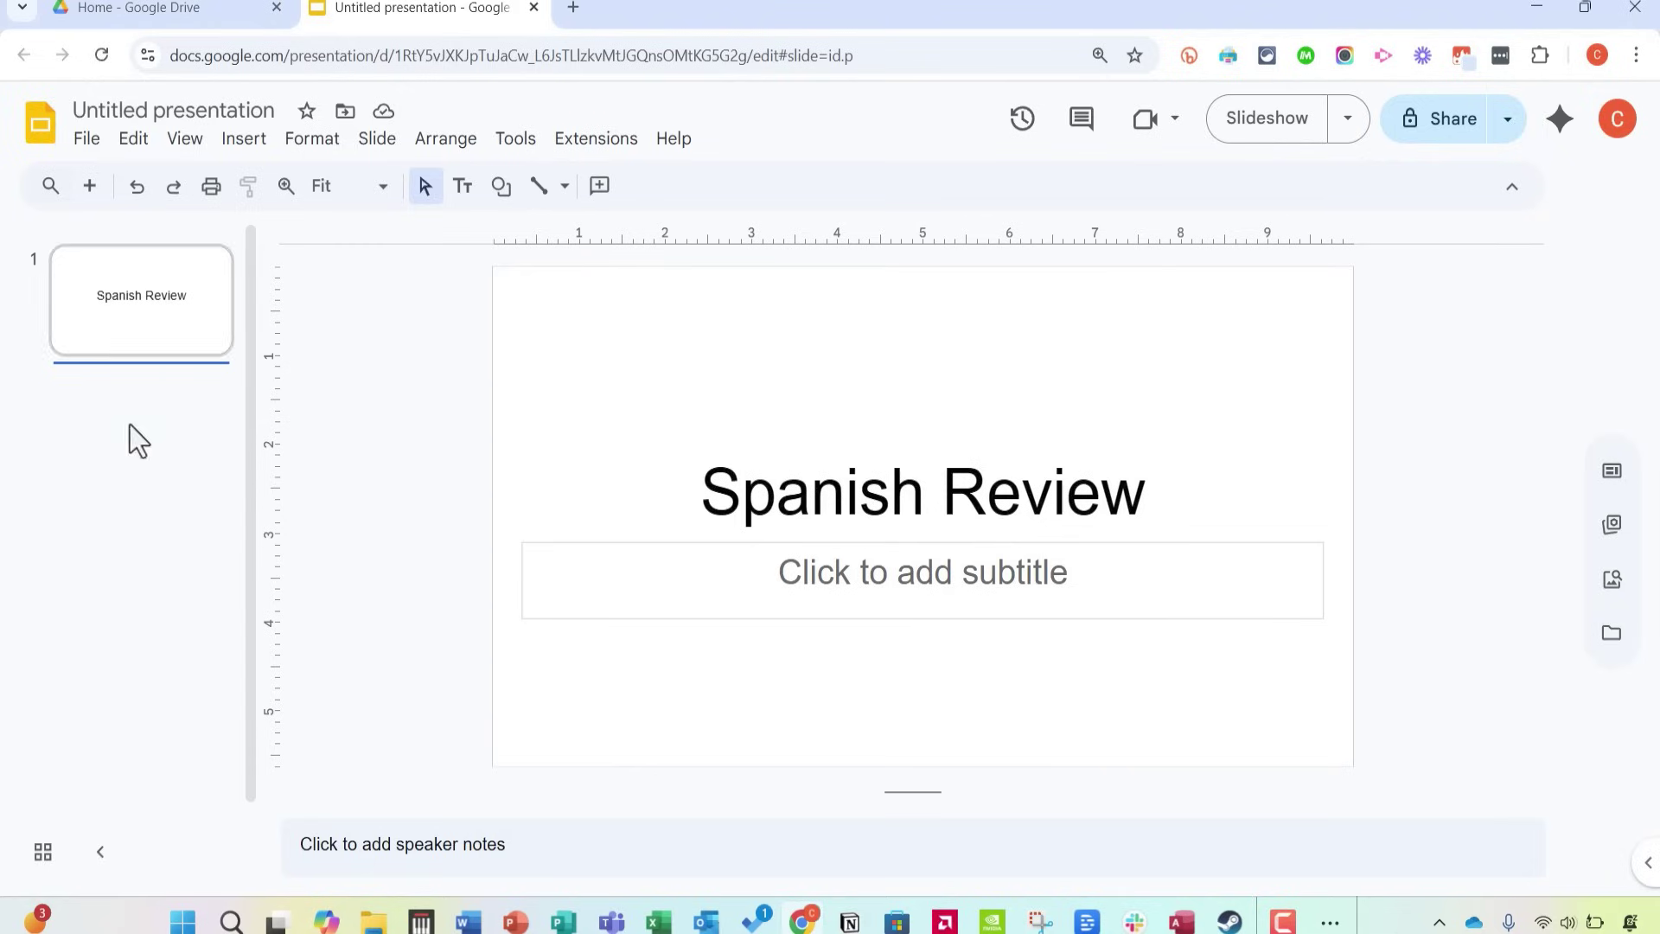
Add a second slide and open the Stock & web image browser from Insert > Image.
left_click(89, 186)
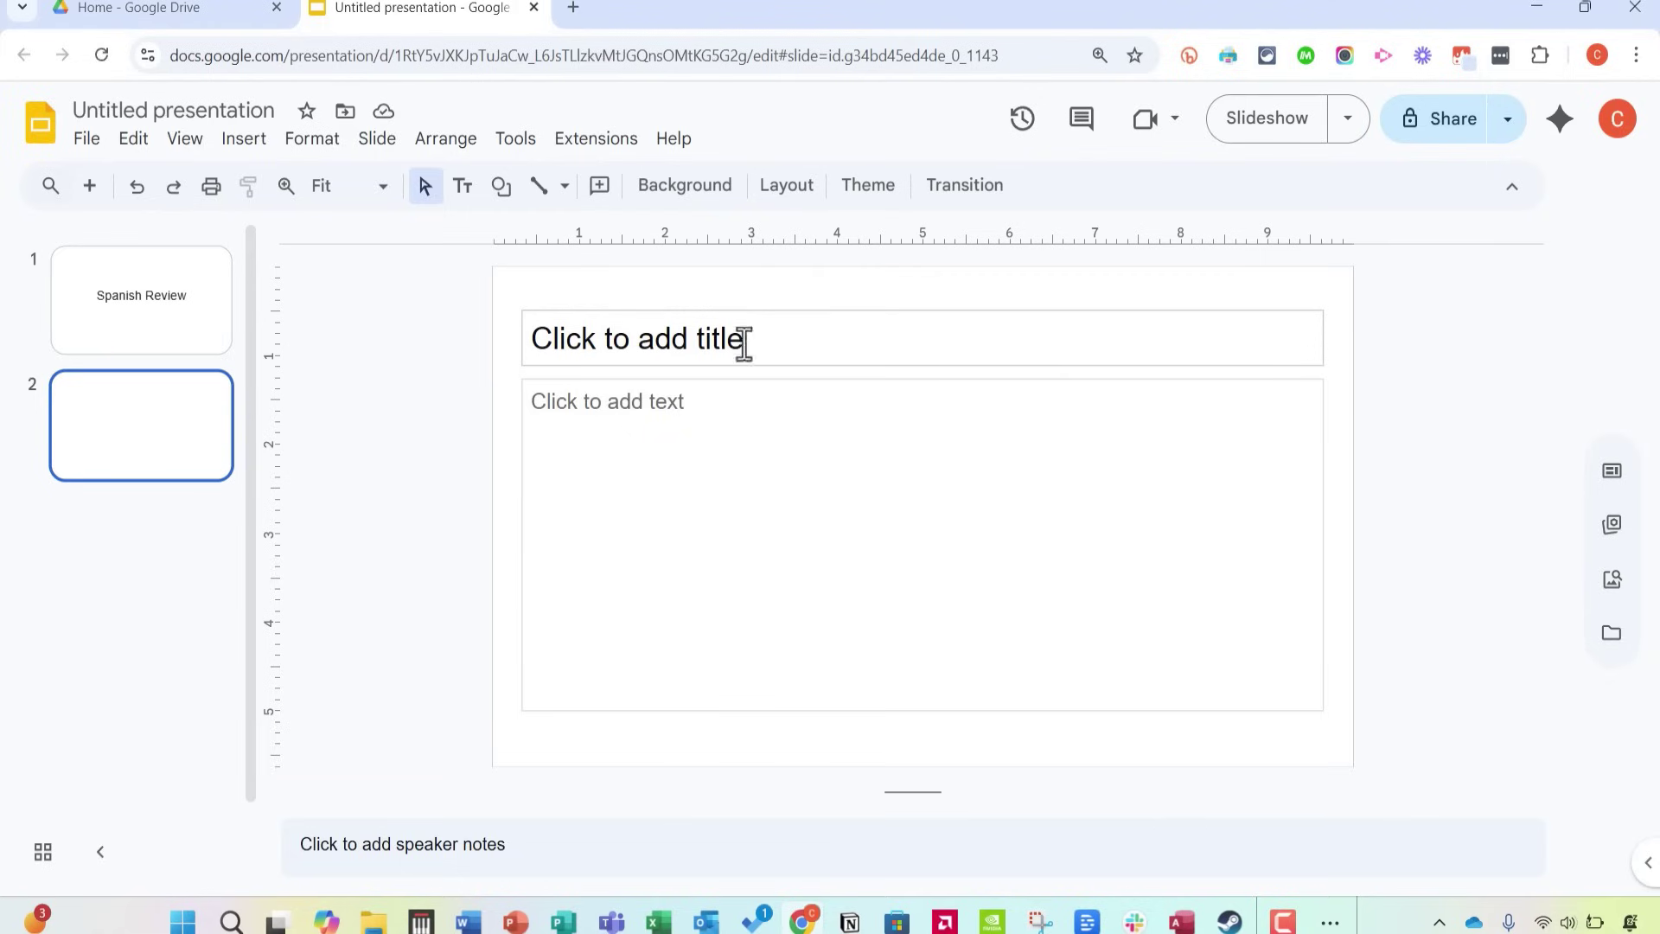
left_click(230, 140)
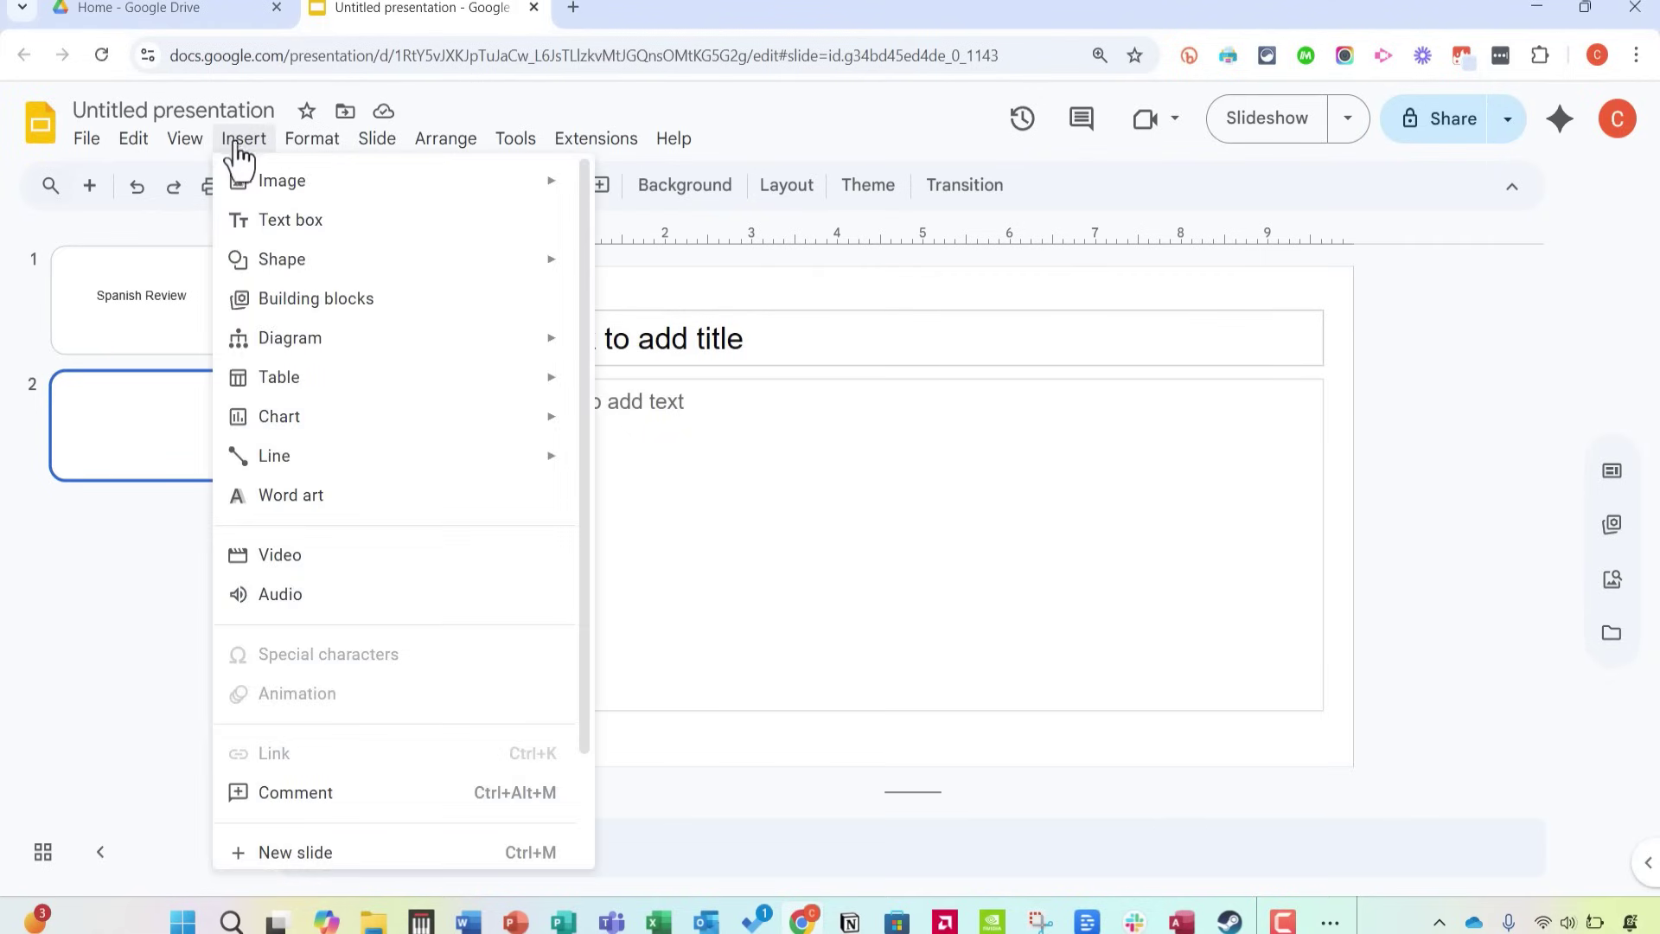
mouse_move(292, 190)
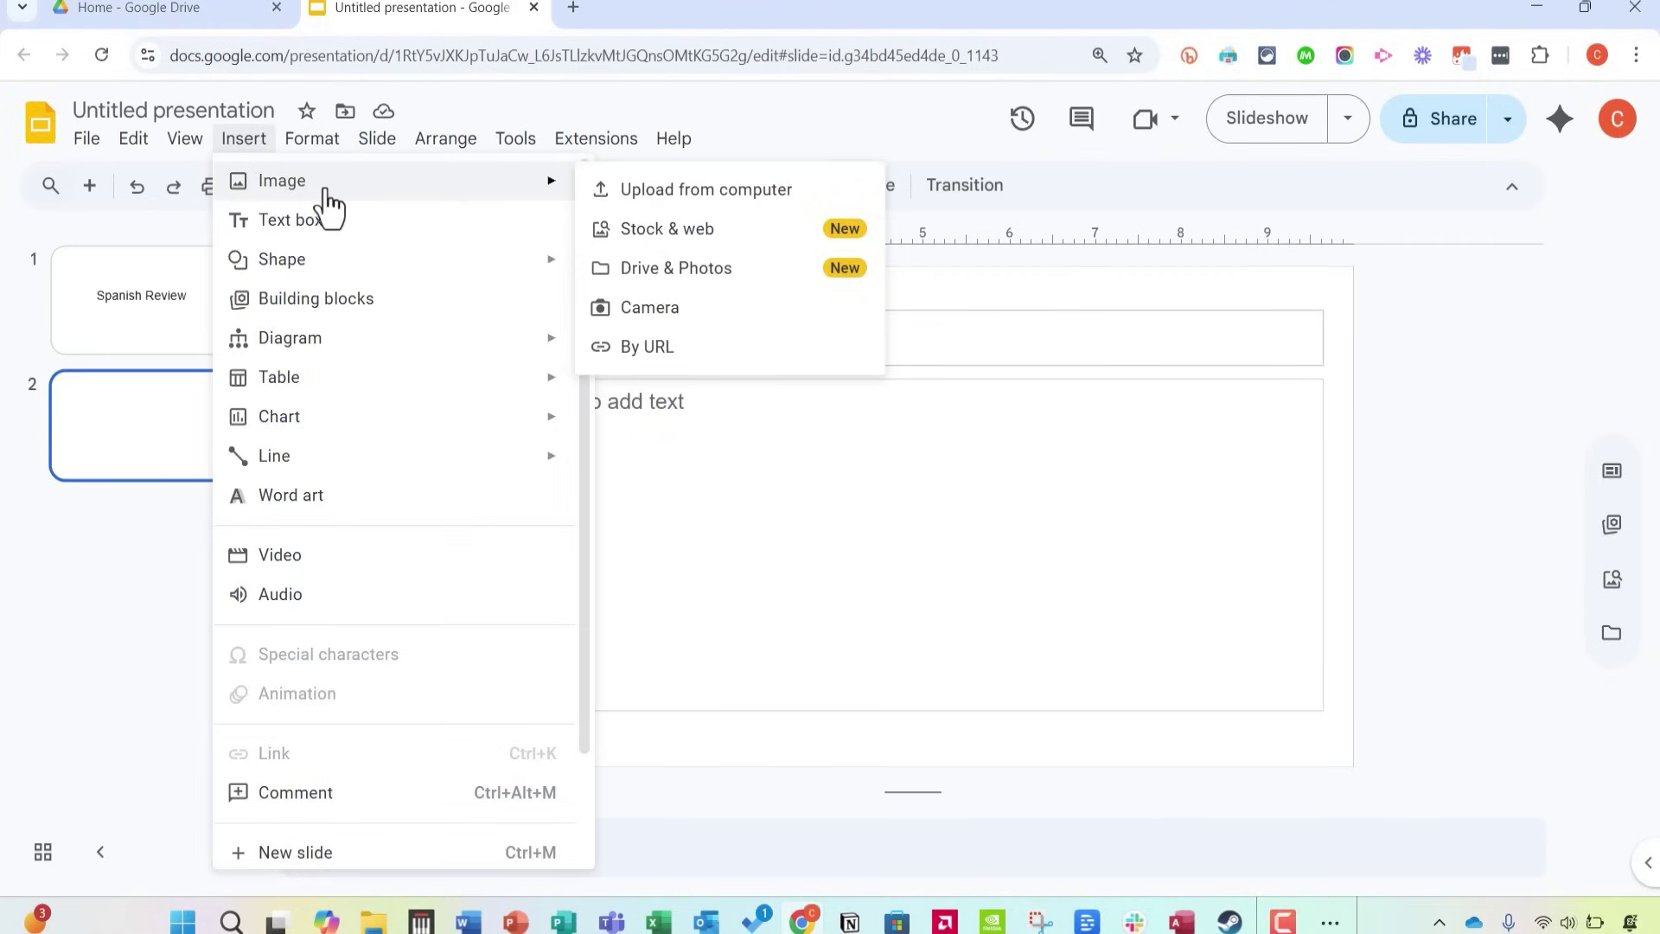
left_click(705, 243)
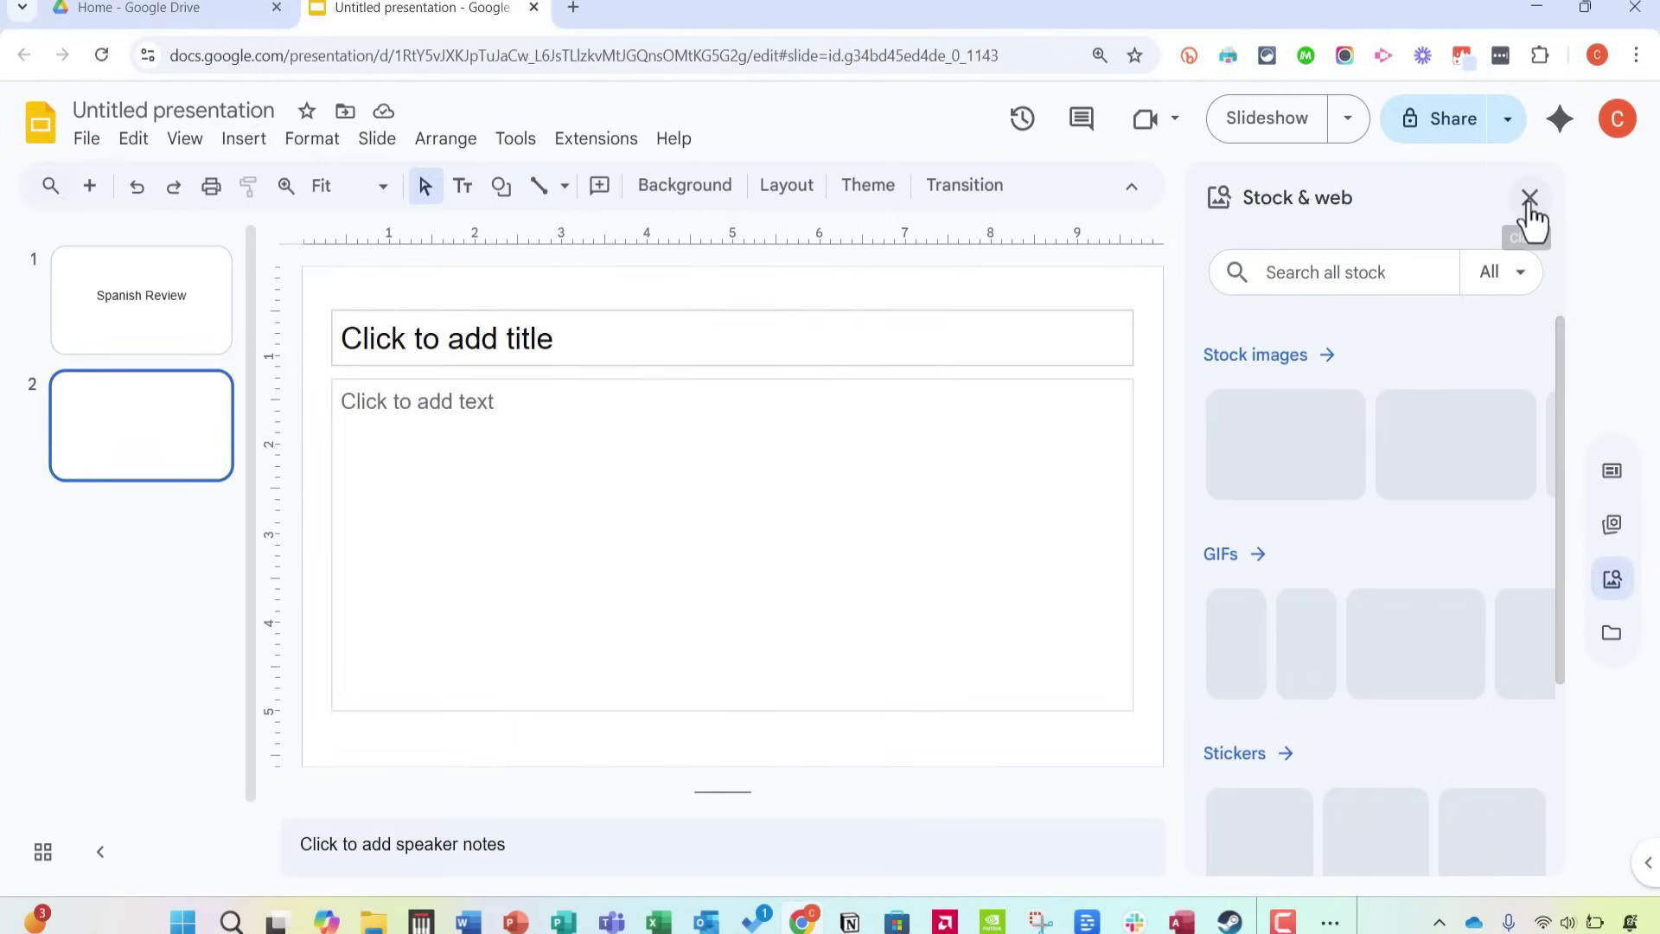
left_click(1528, 201)
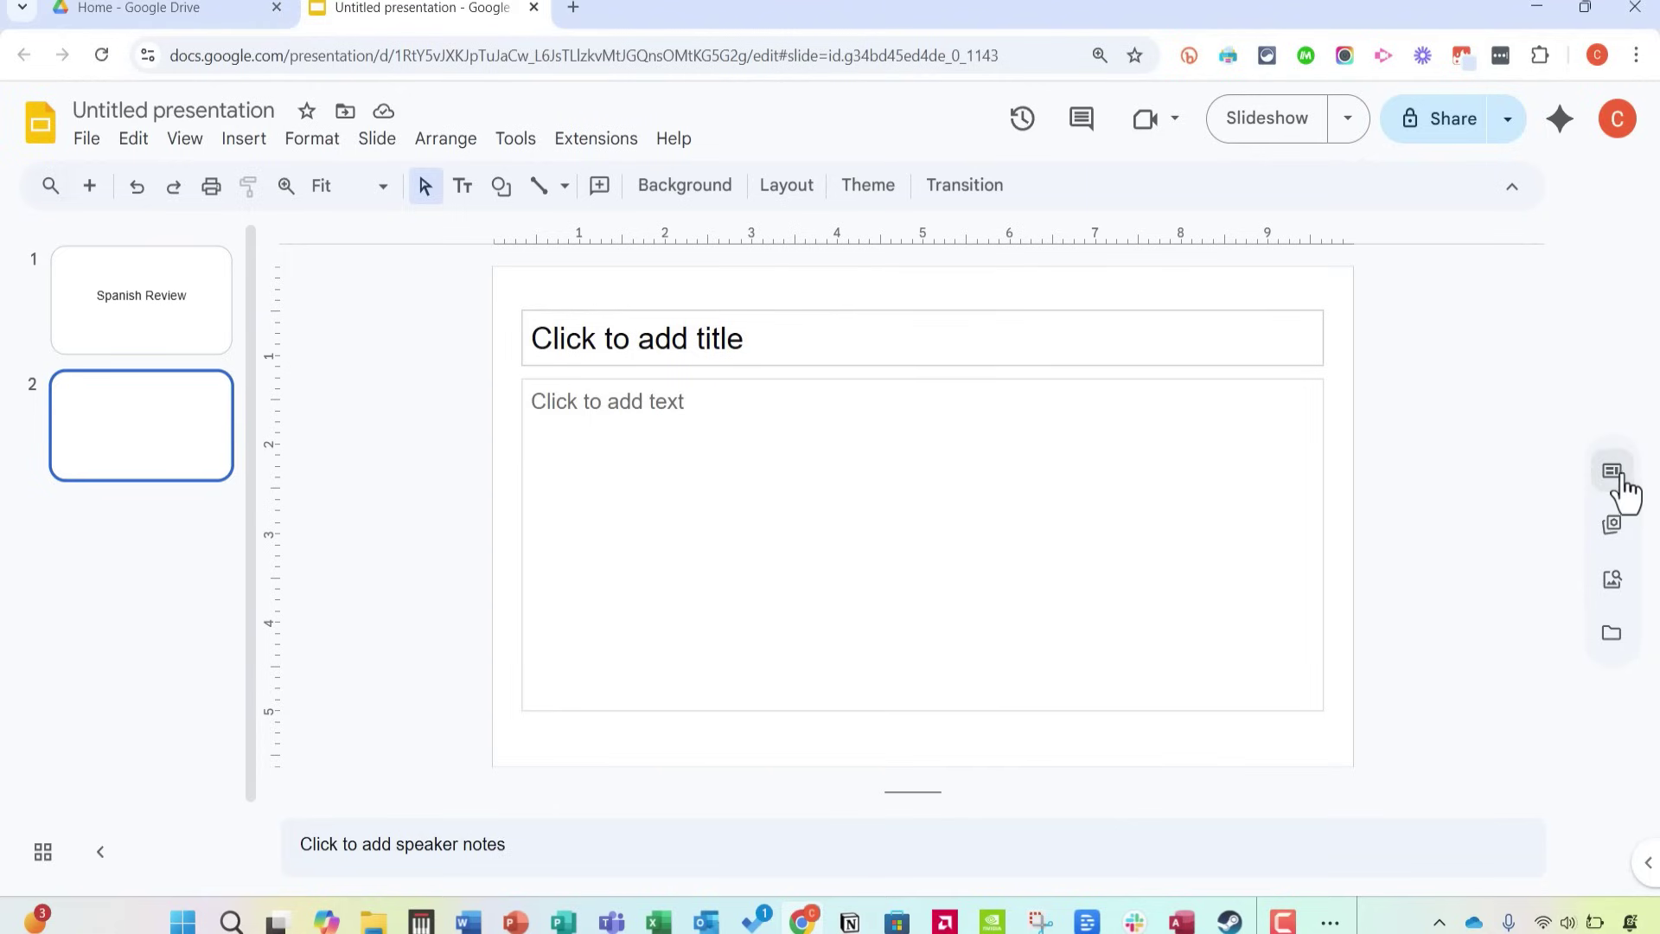
left_click(1606, 584)
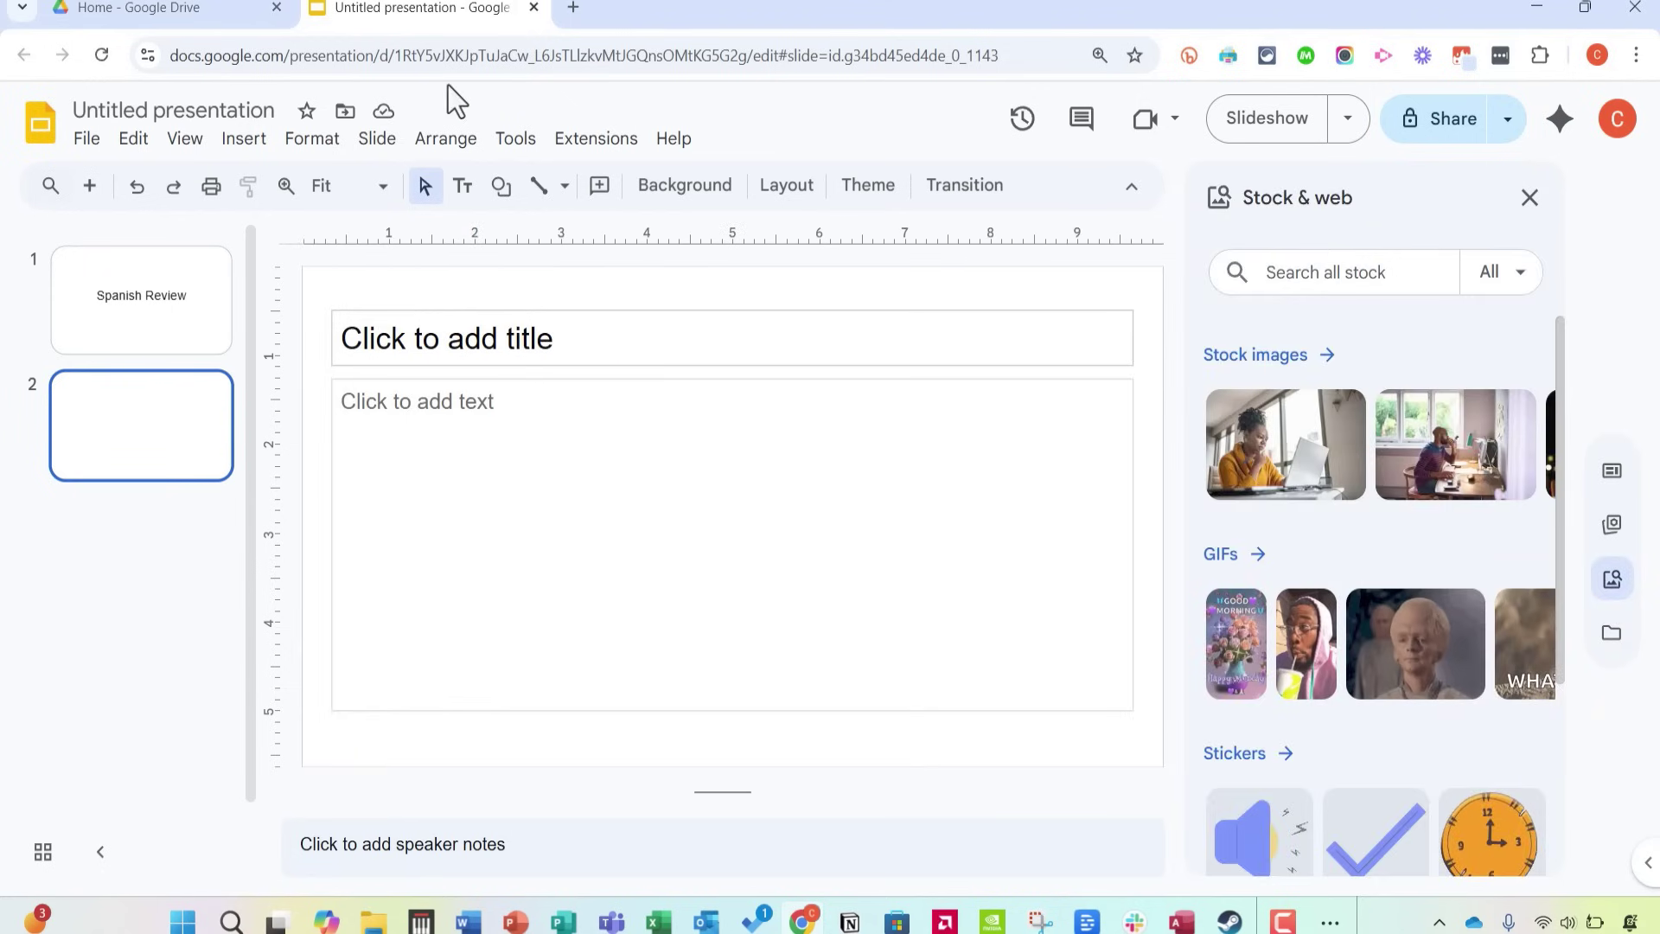
left_click(243, 140)
Search stock images for 'horse' and insert the grey horse onto slide 2.
mouse_move(304, 197)
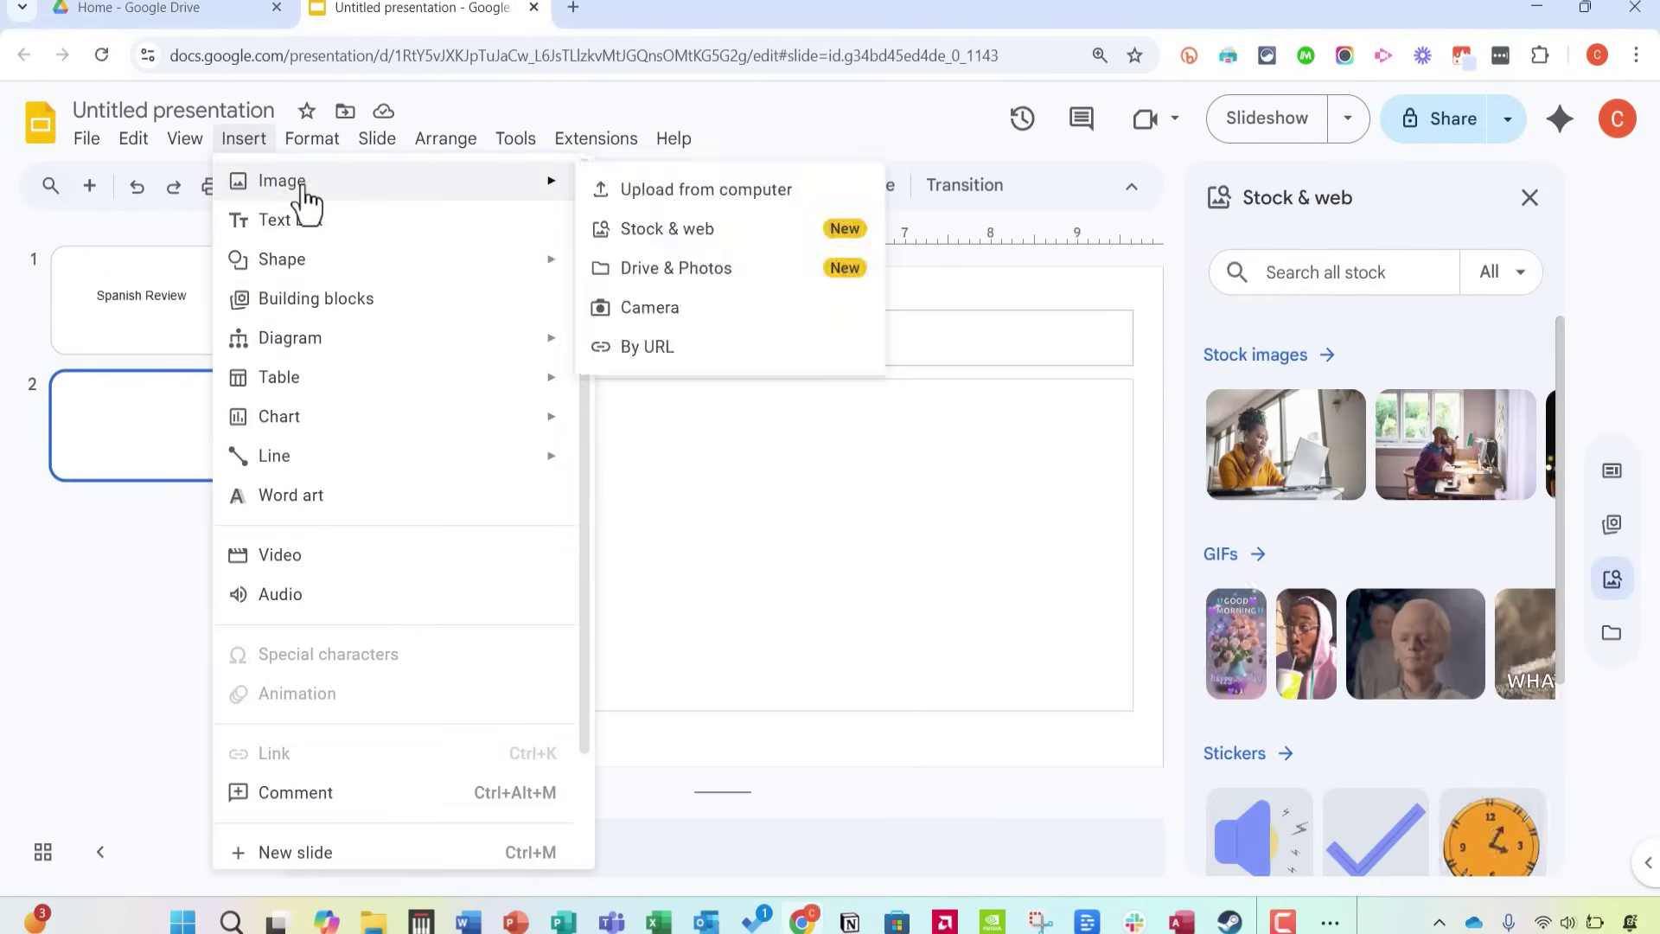
left_click(1150, 290)
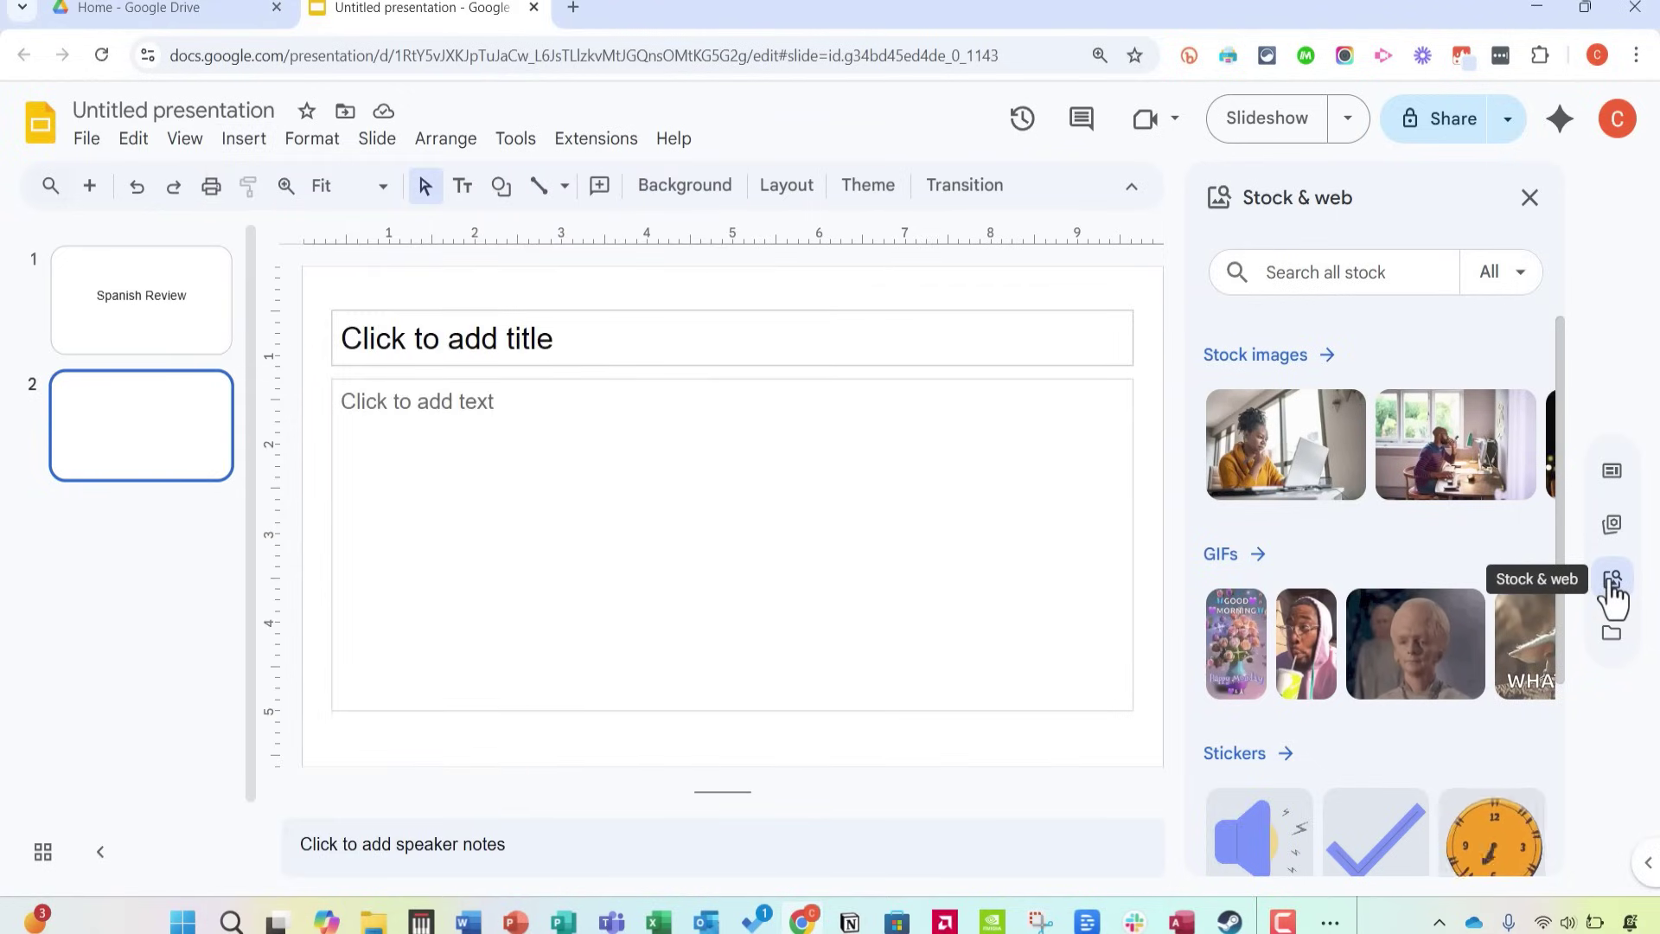
left_click(1284, 272)
type("horse")
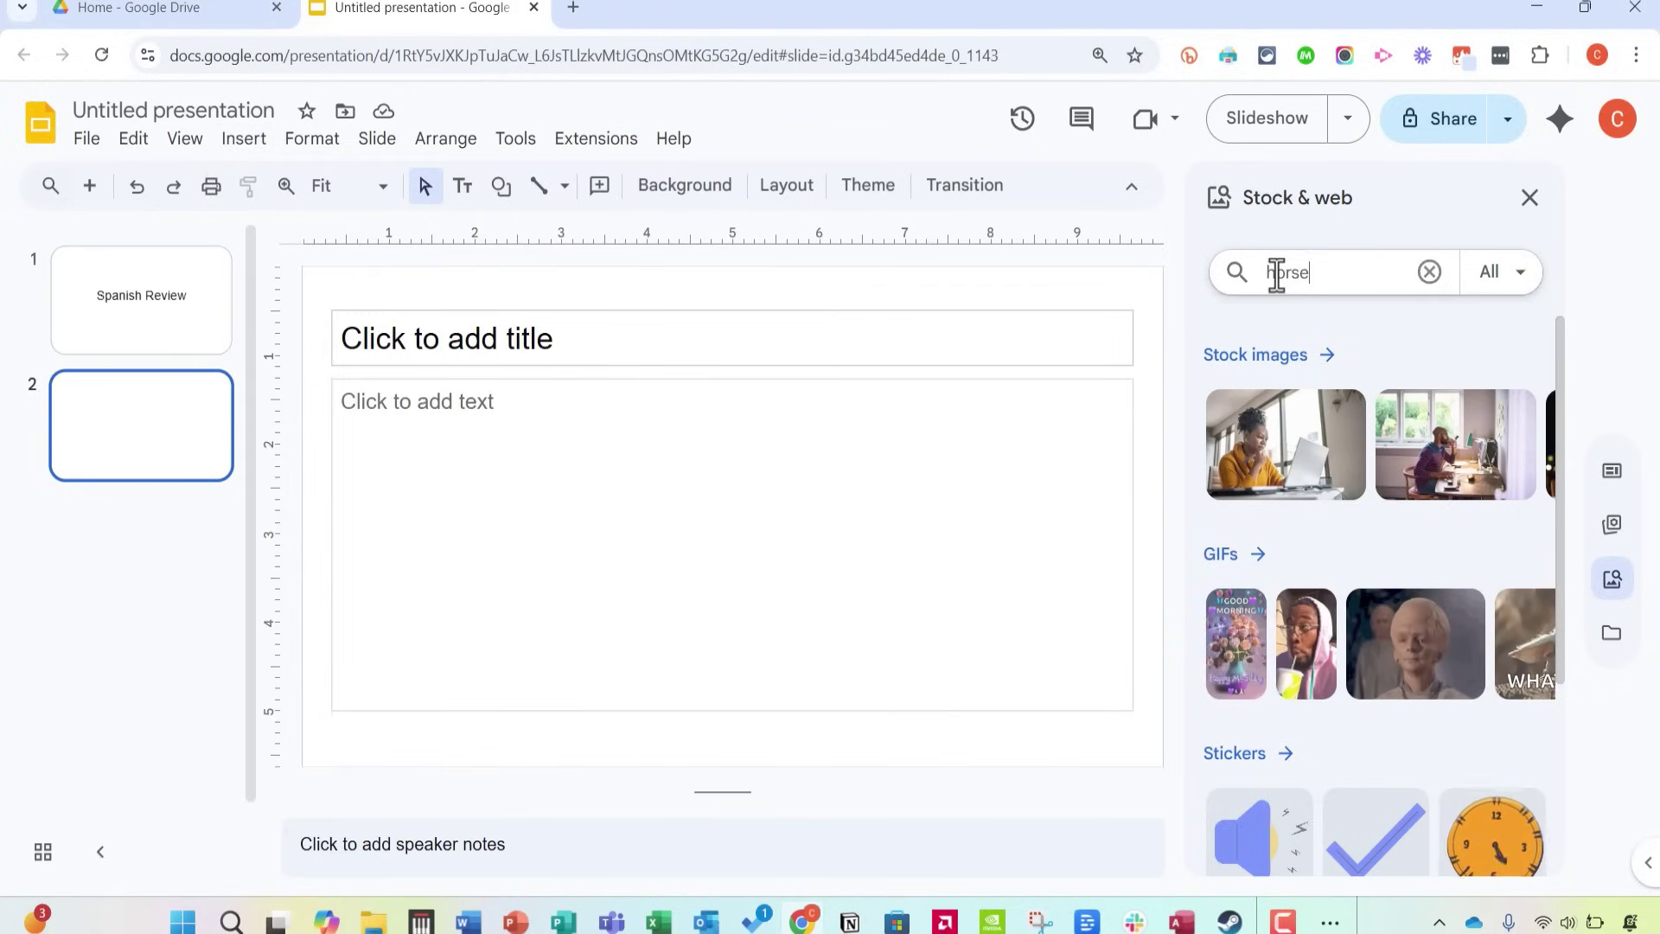
key("Return")
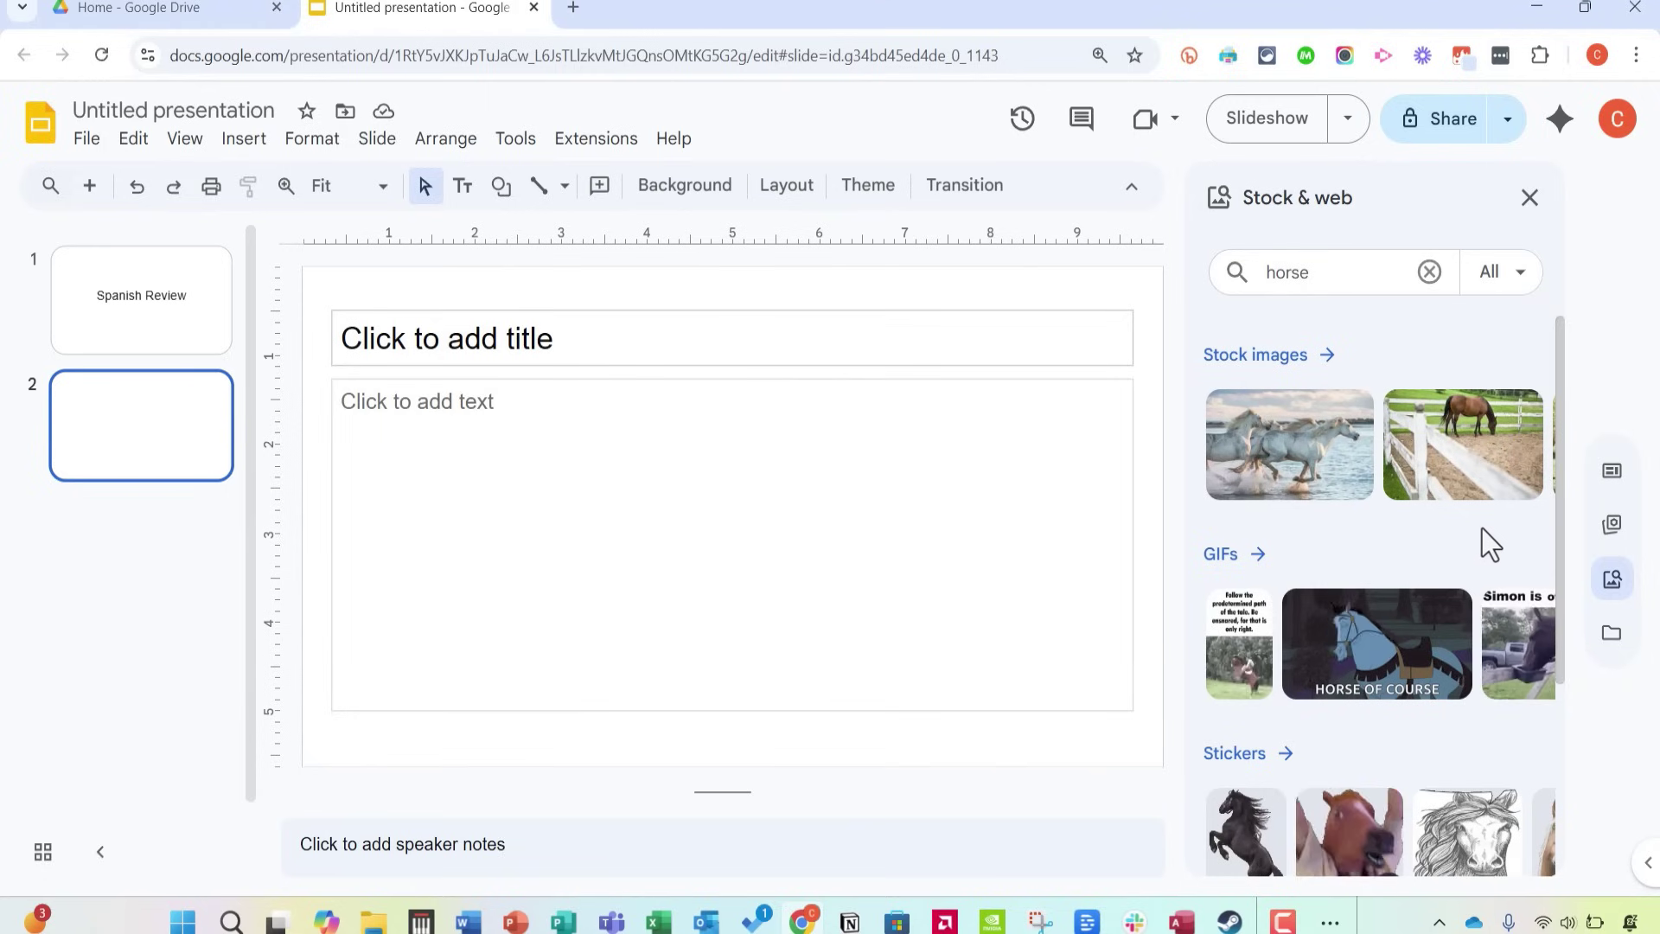
scroll(1489, 543, "down", 3)
left_click(1263, 787)
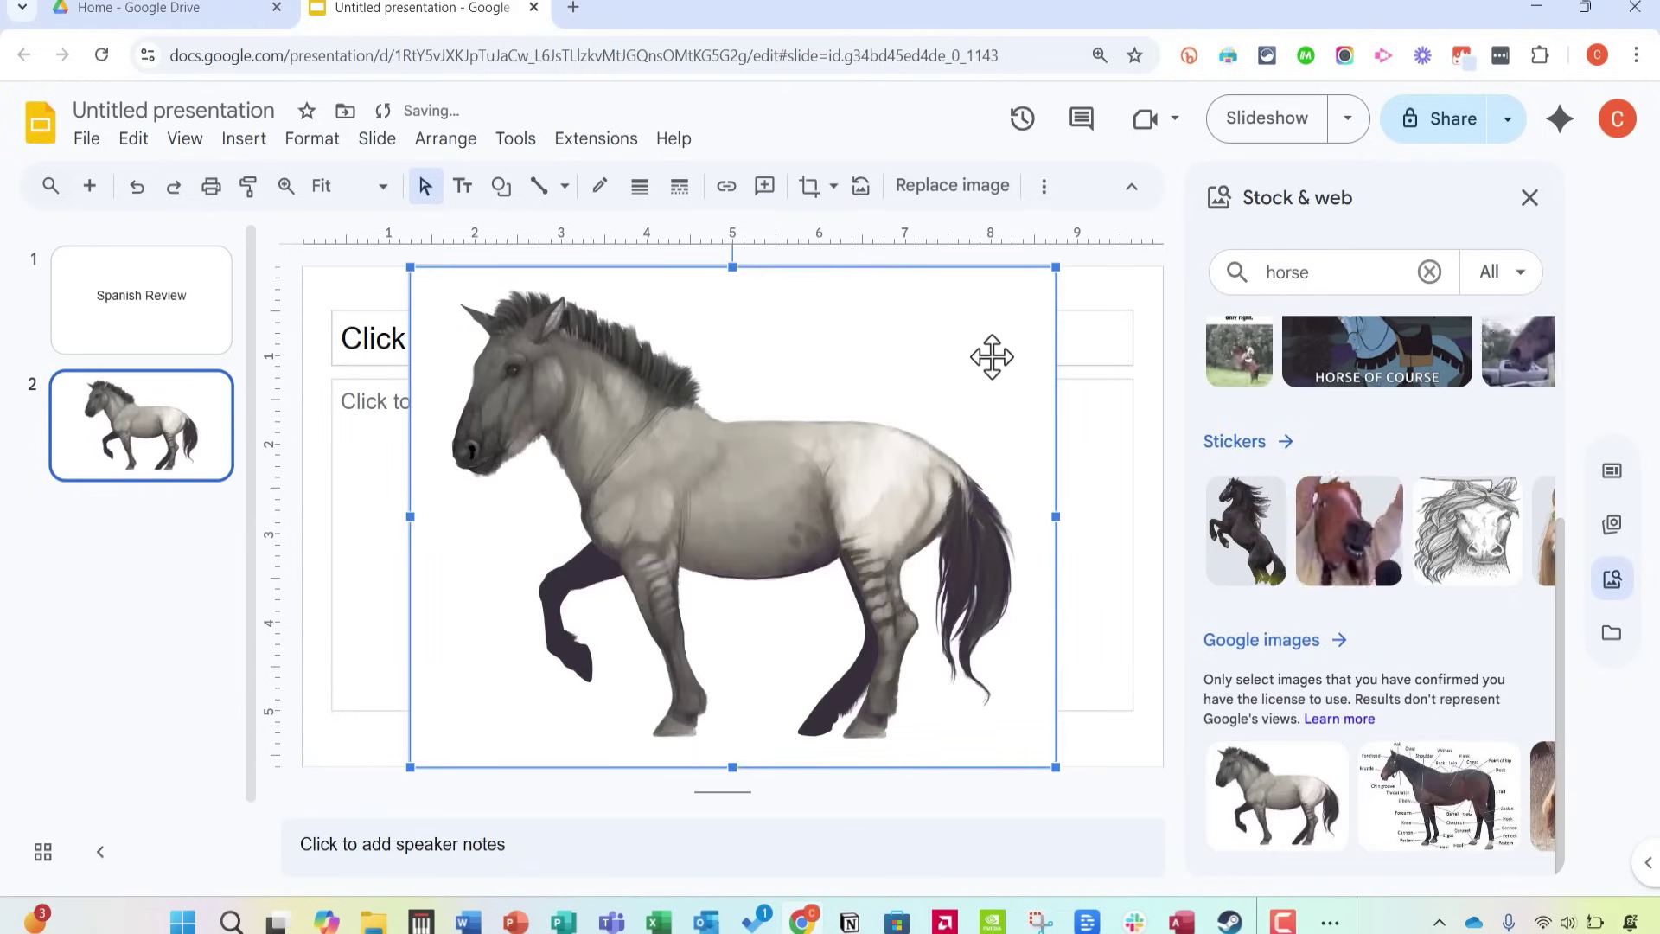
Shrink the horse into the body area, then close the Stock & web panel and deselect.
left_click_drag(992, 356, 951, 462)
left_click_drag(1015, 374, 703, 611)
left_click_drag(563, 730, 544, 548)
left_click(857, 572)
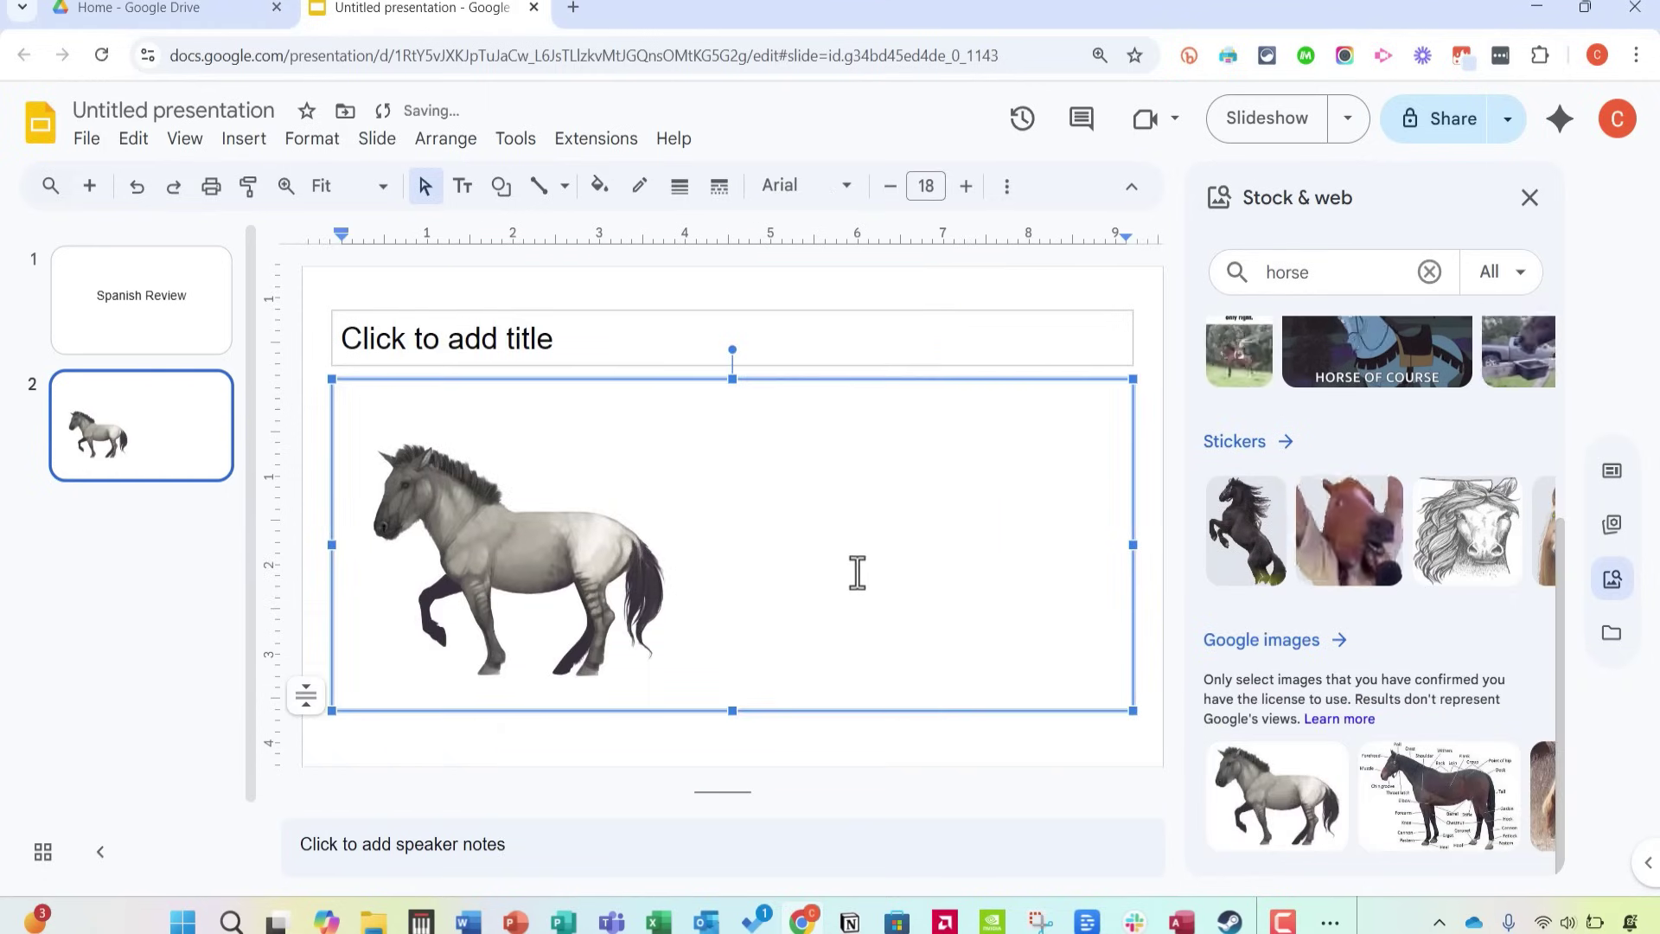
left_click(1611, 576)
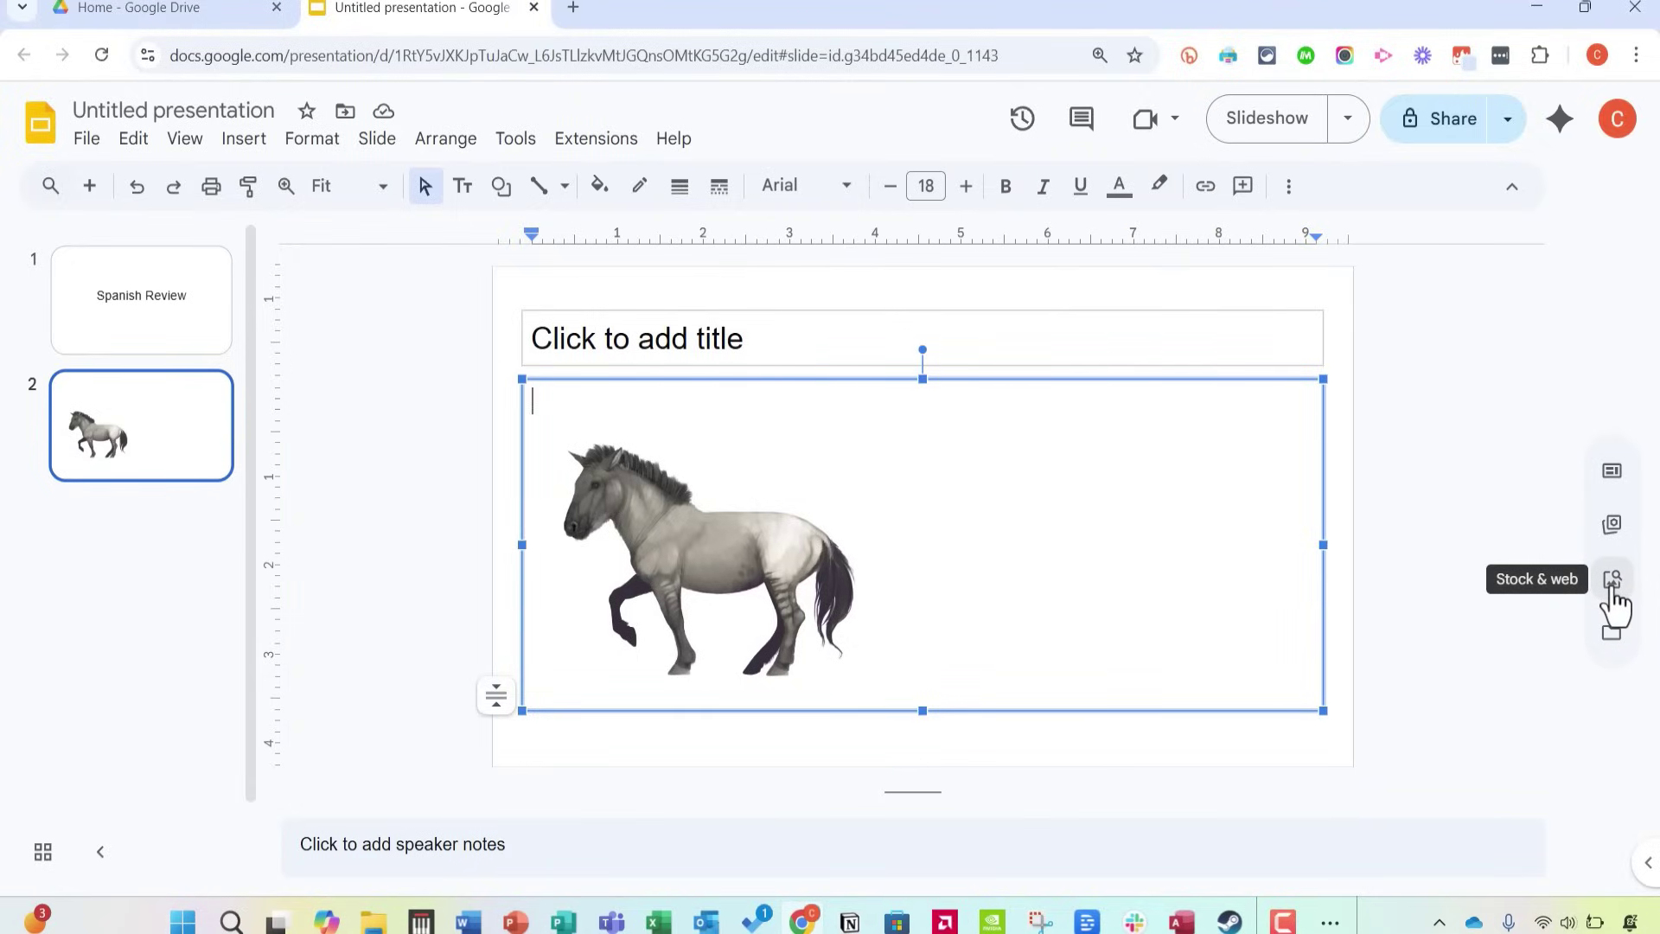
left_click(1610, 596)
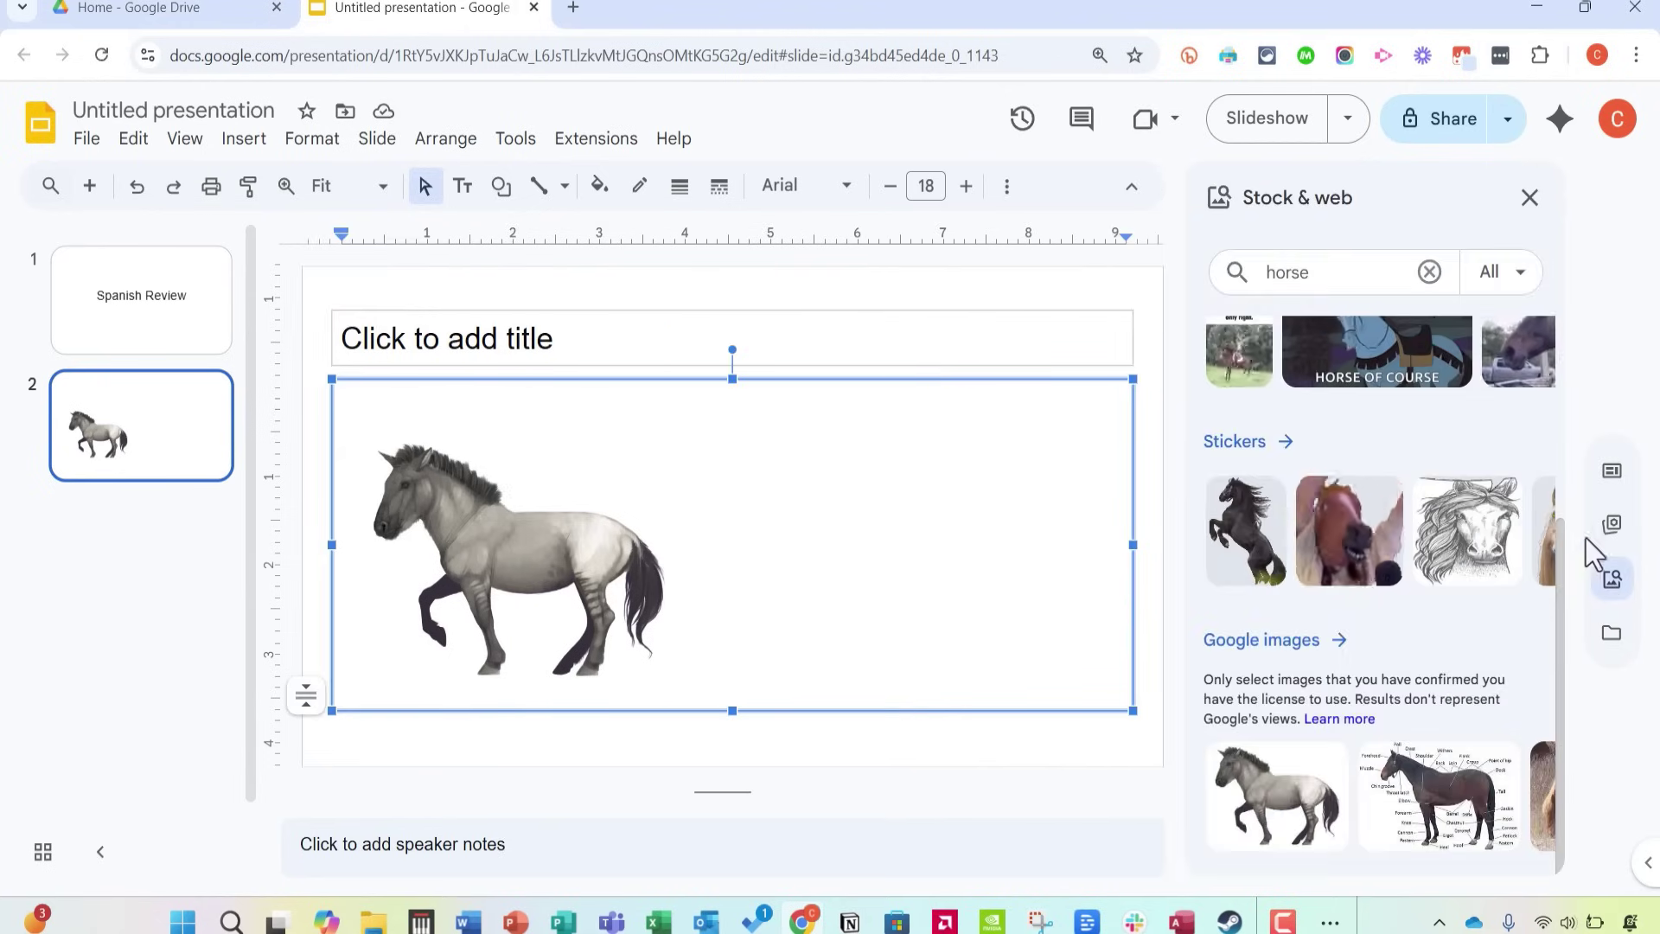
left_click(1529, 198)
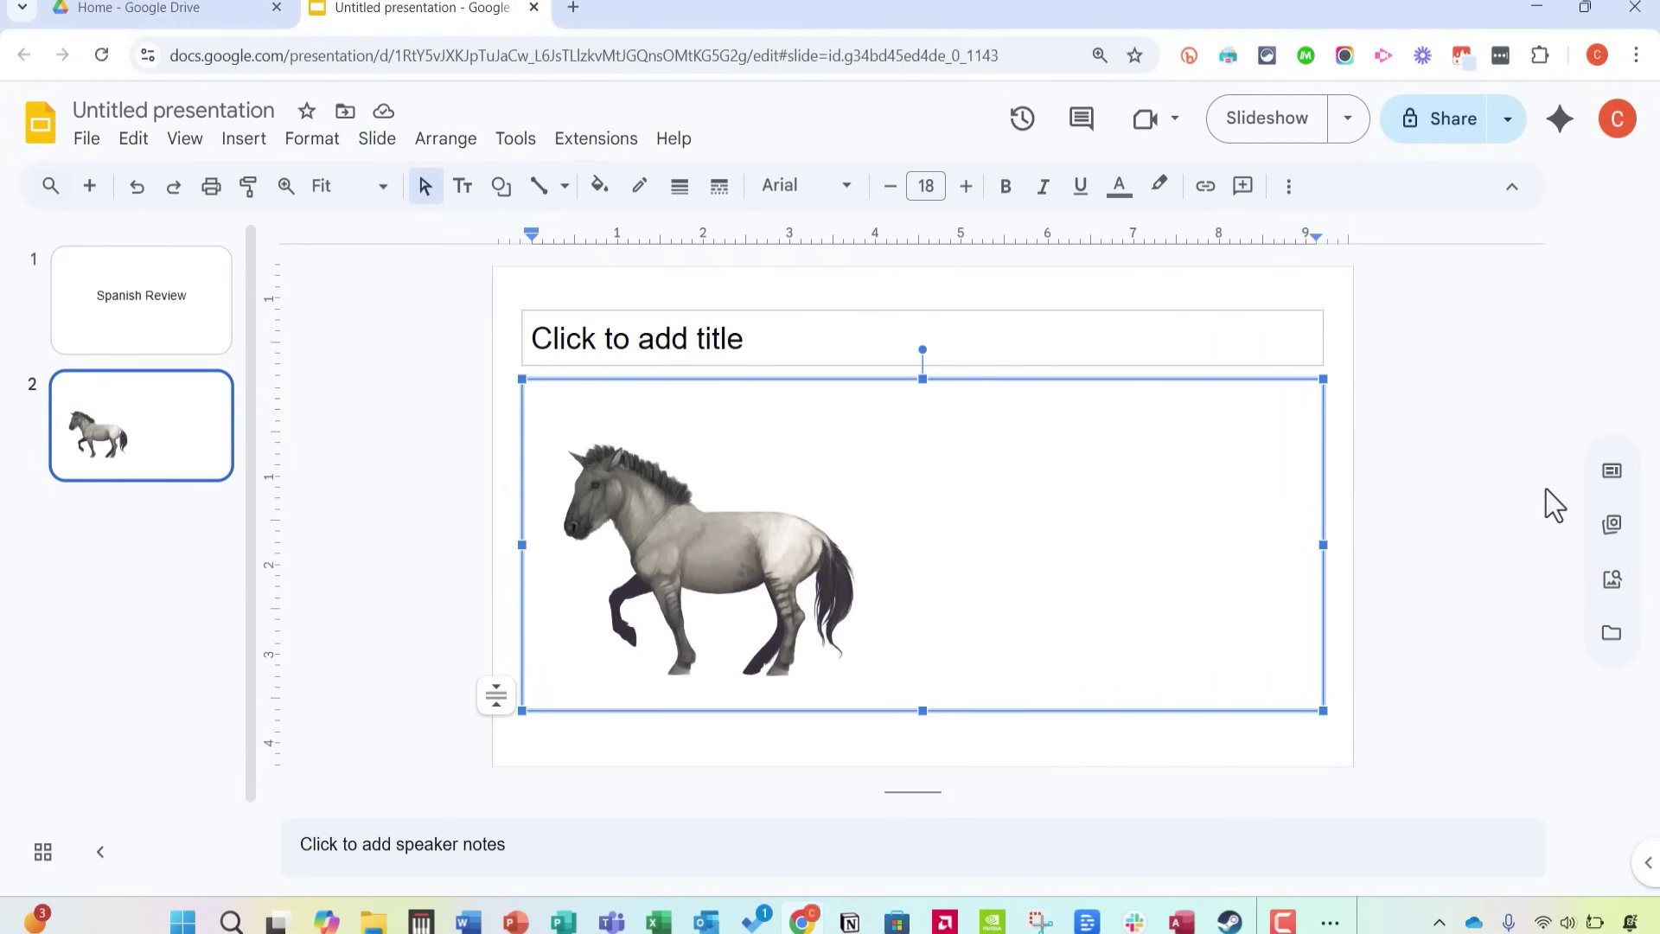
left_click(1327, 305)
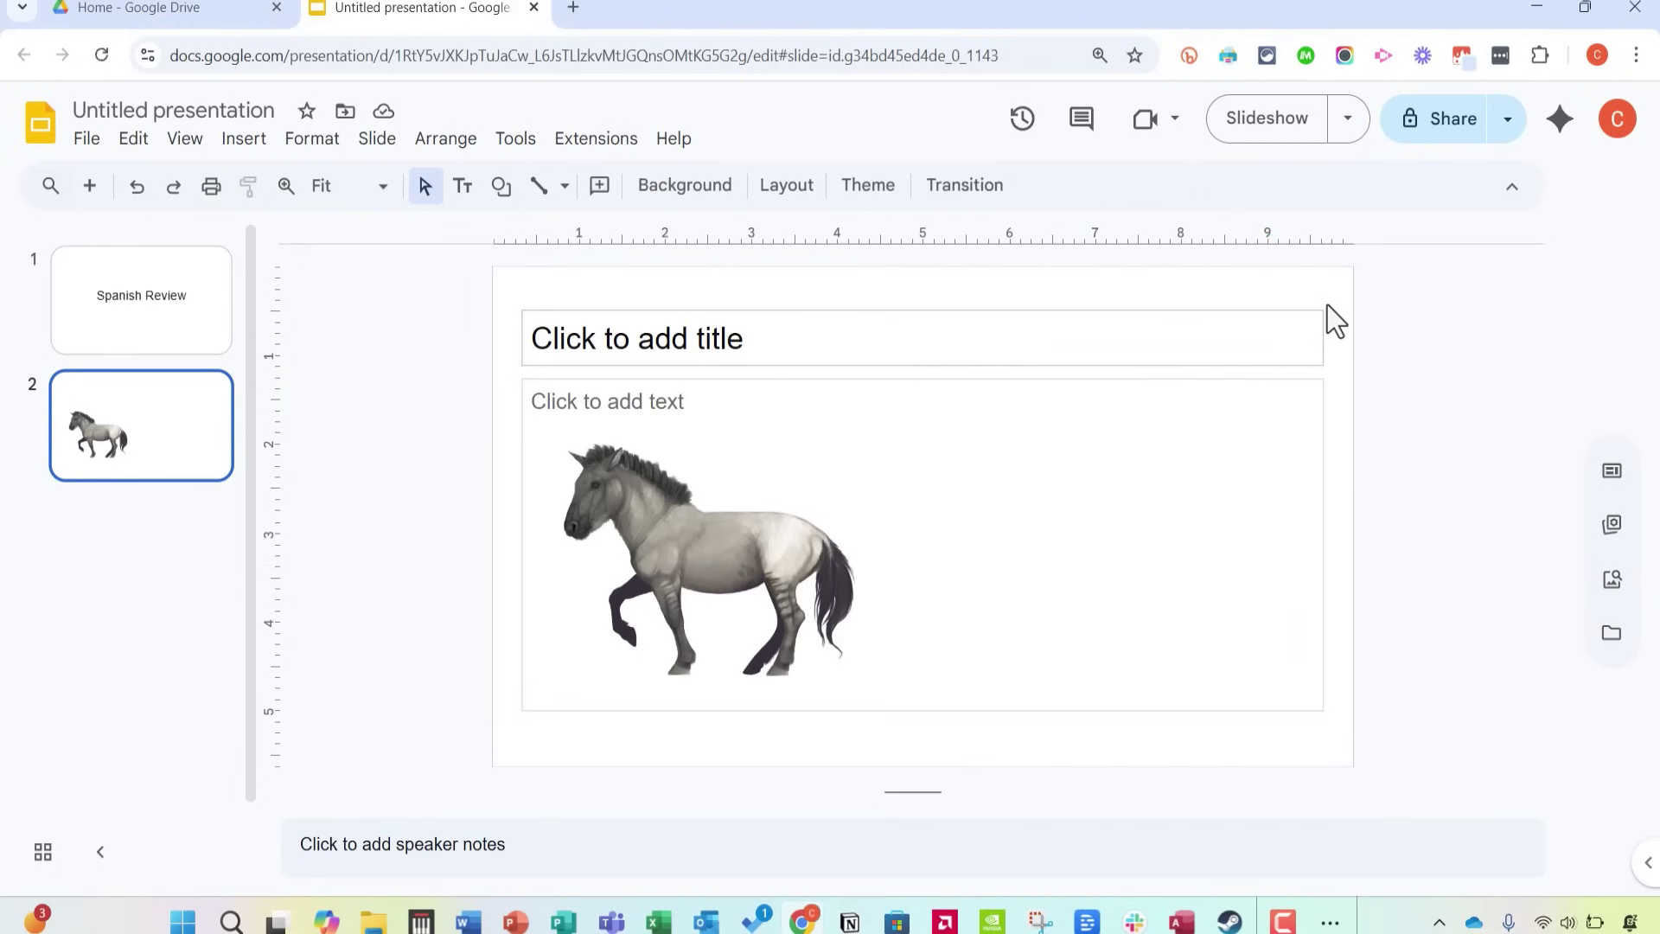
Insert the yawning cat from Google Photos, shrink it and place it right of the horse.
left_click(1610, 640)
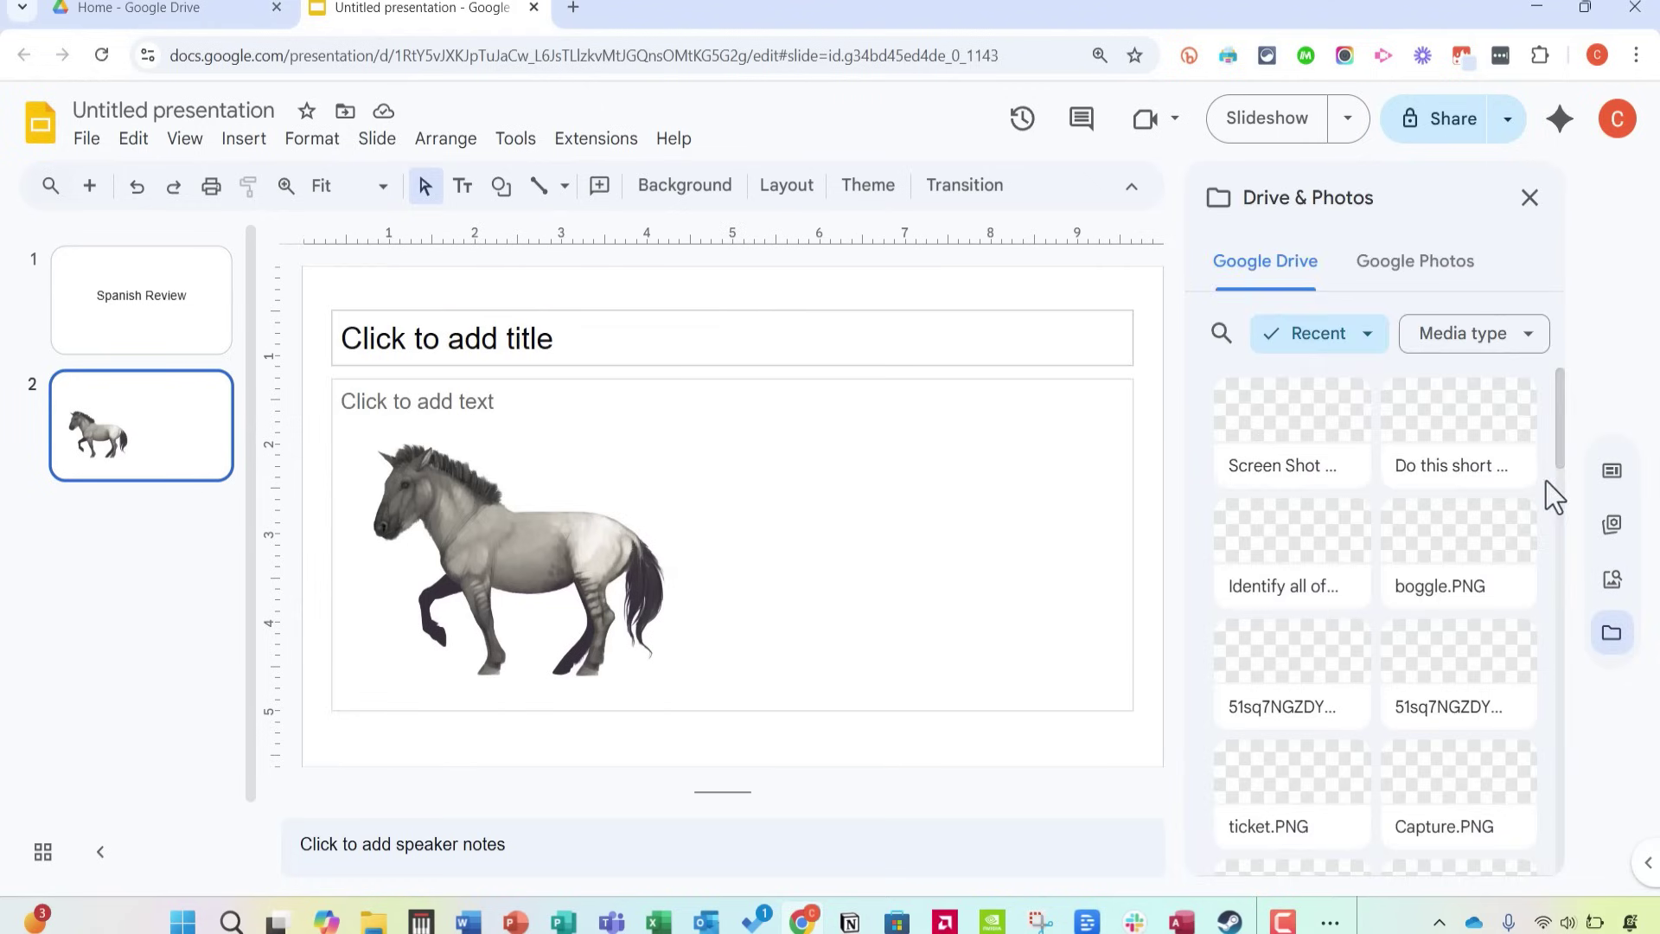
left_click(1274, 288)
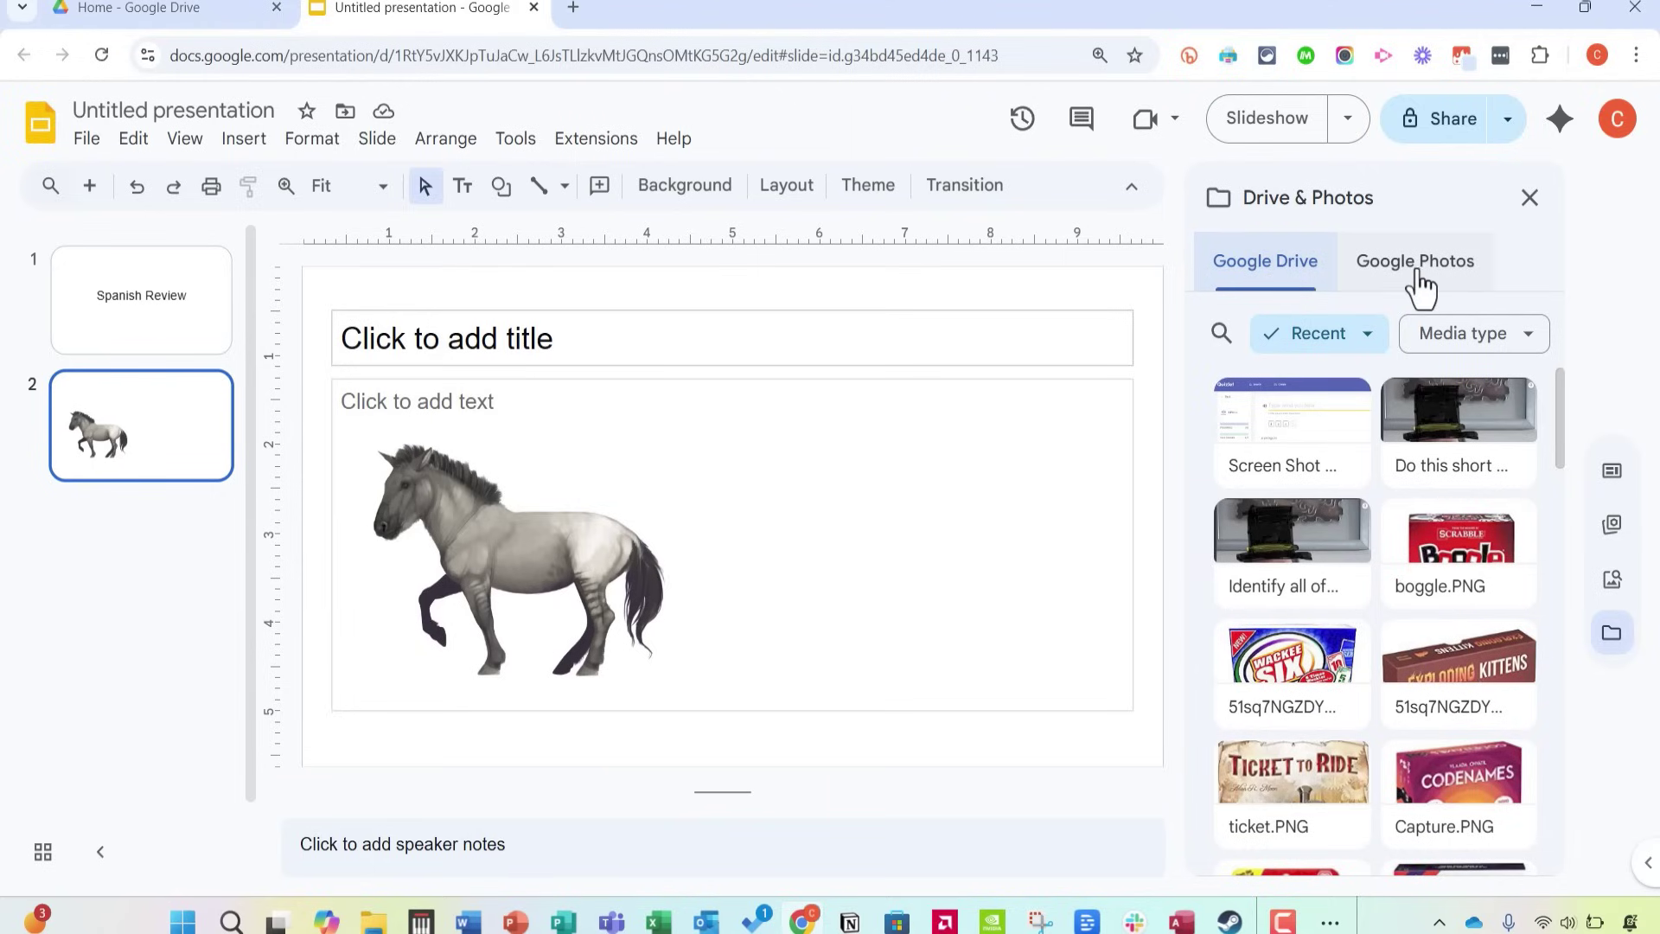
left_click(1457, 290)
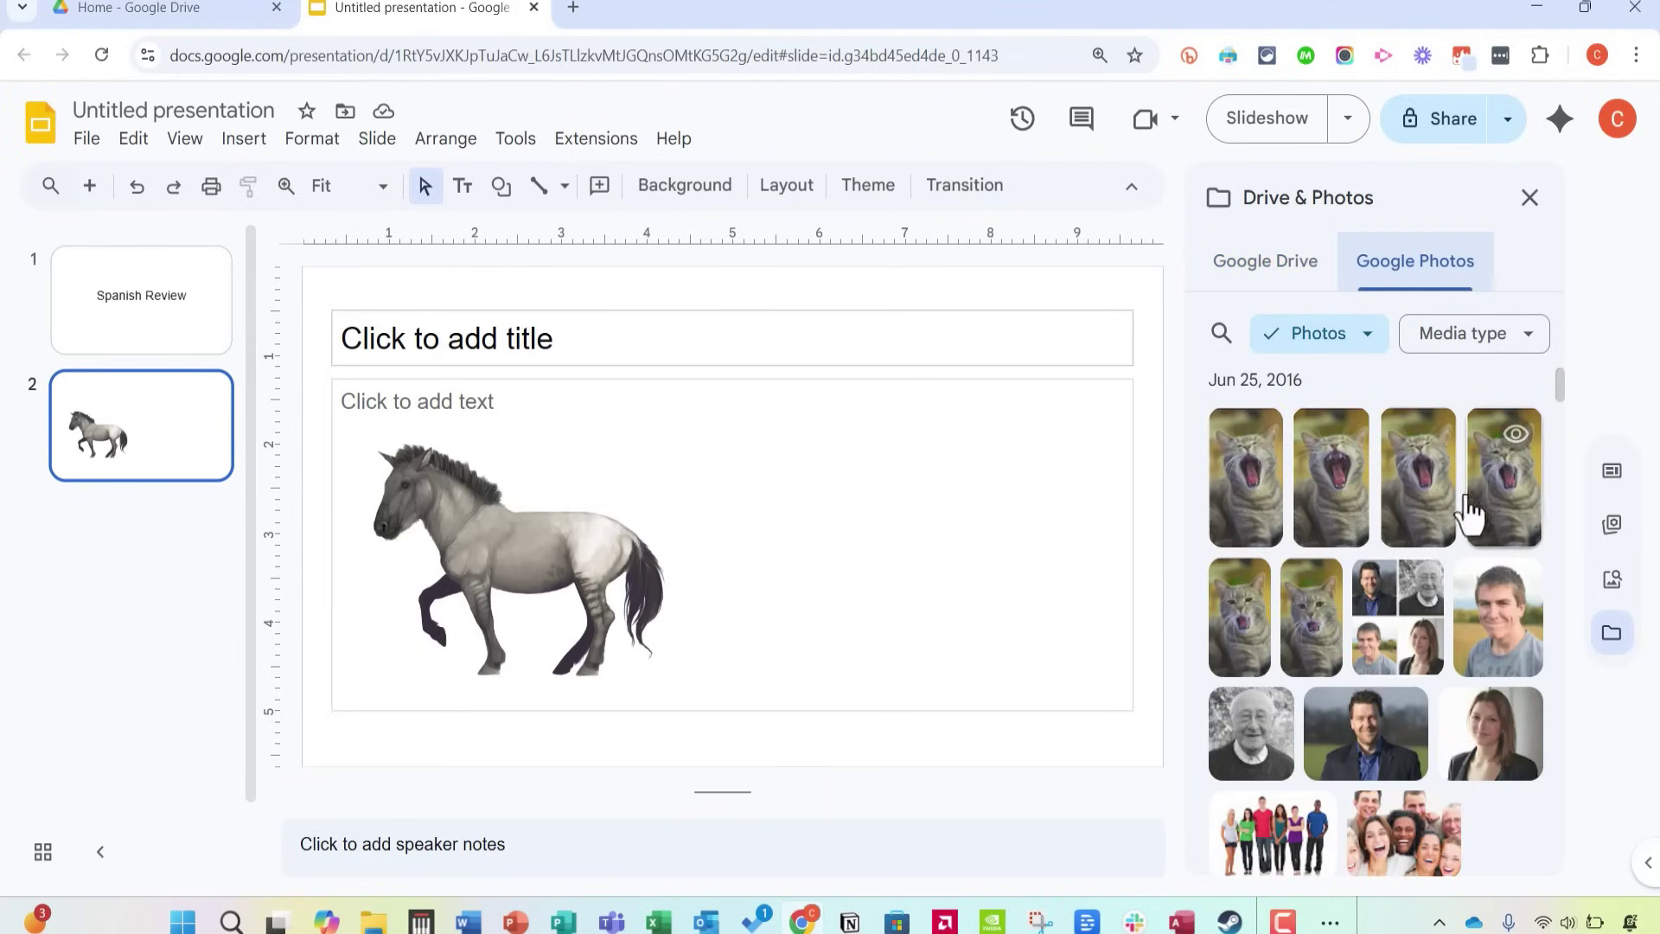
left_click(1327, 511)
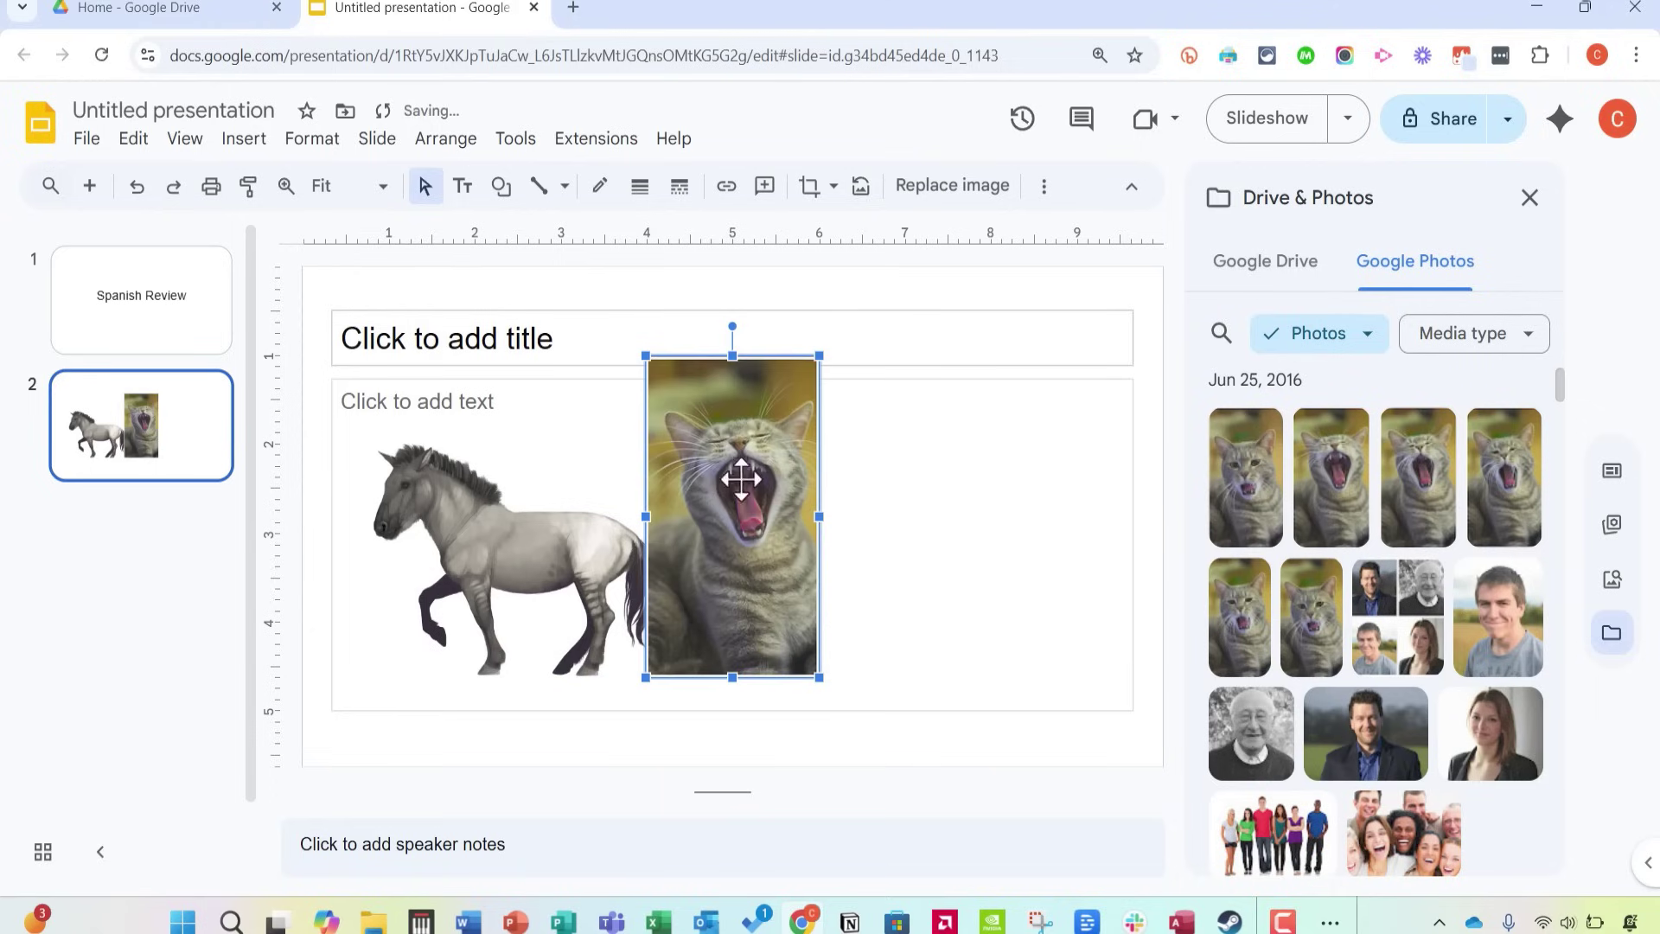
left_click_drag(736, 446, 823, 476)
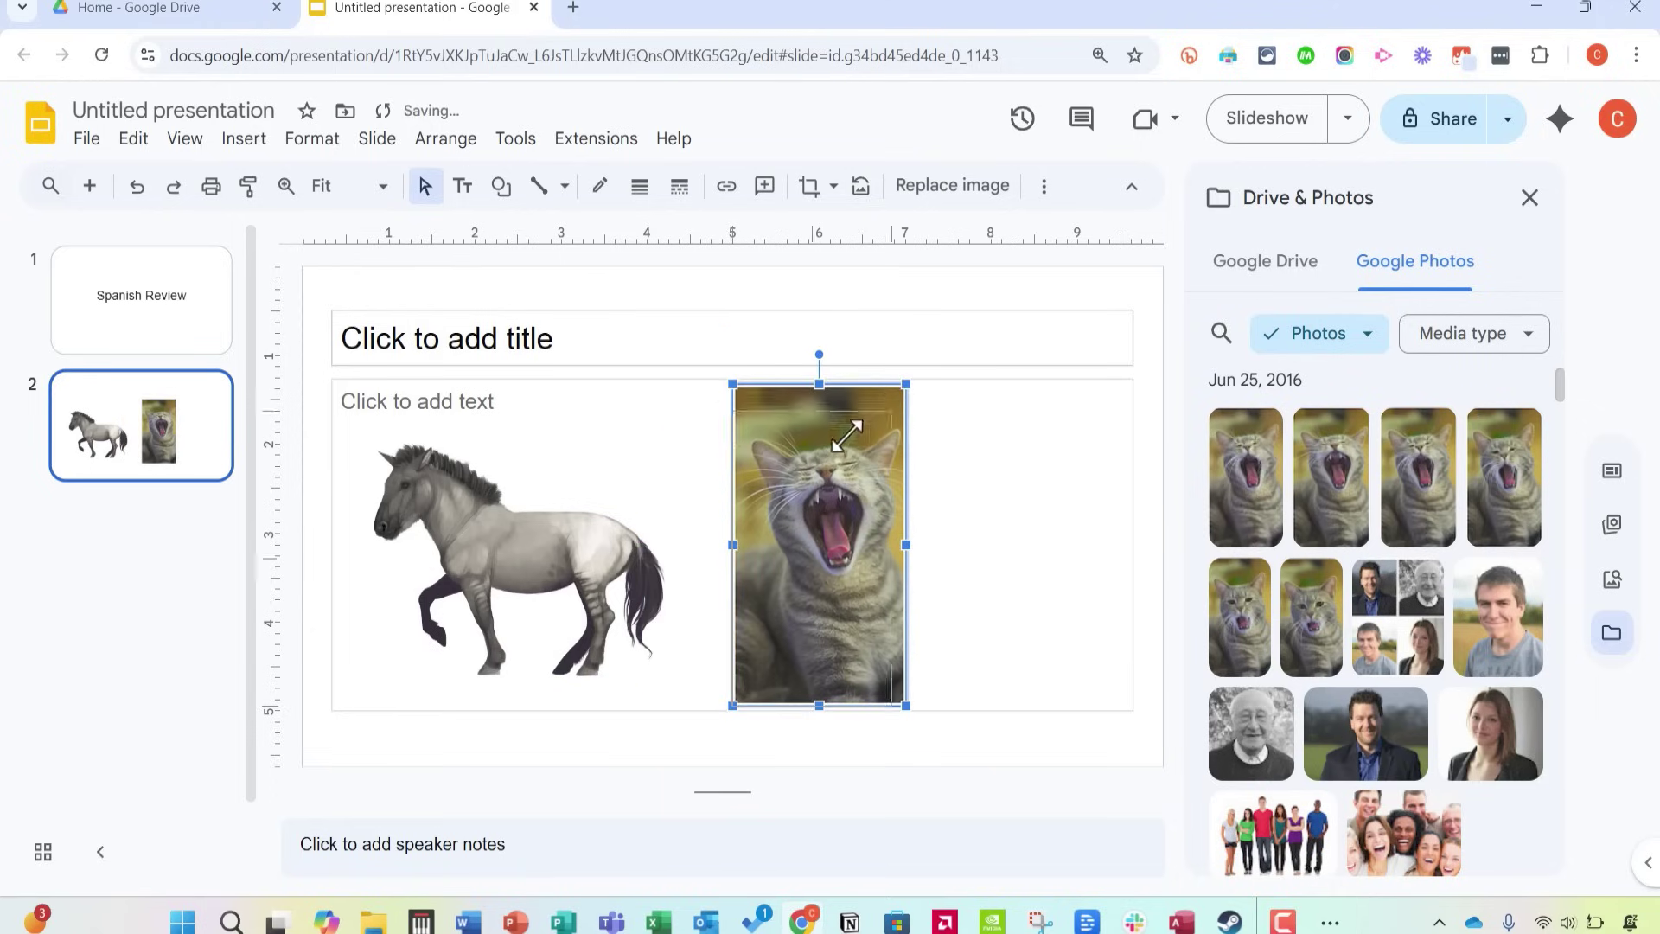
left_click_drag(804, 588, 765, 553)
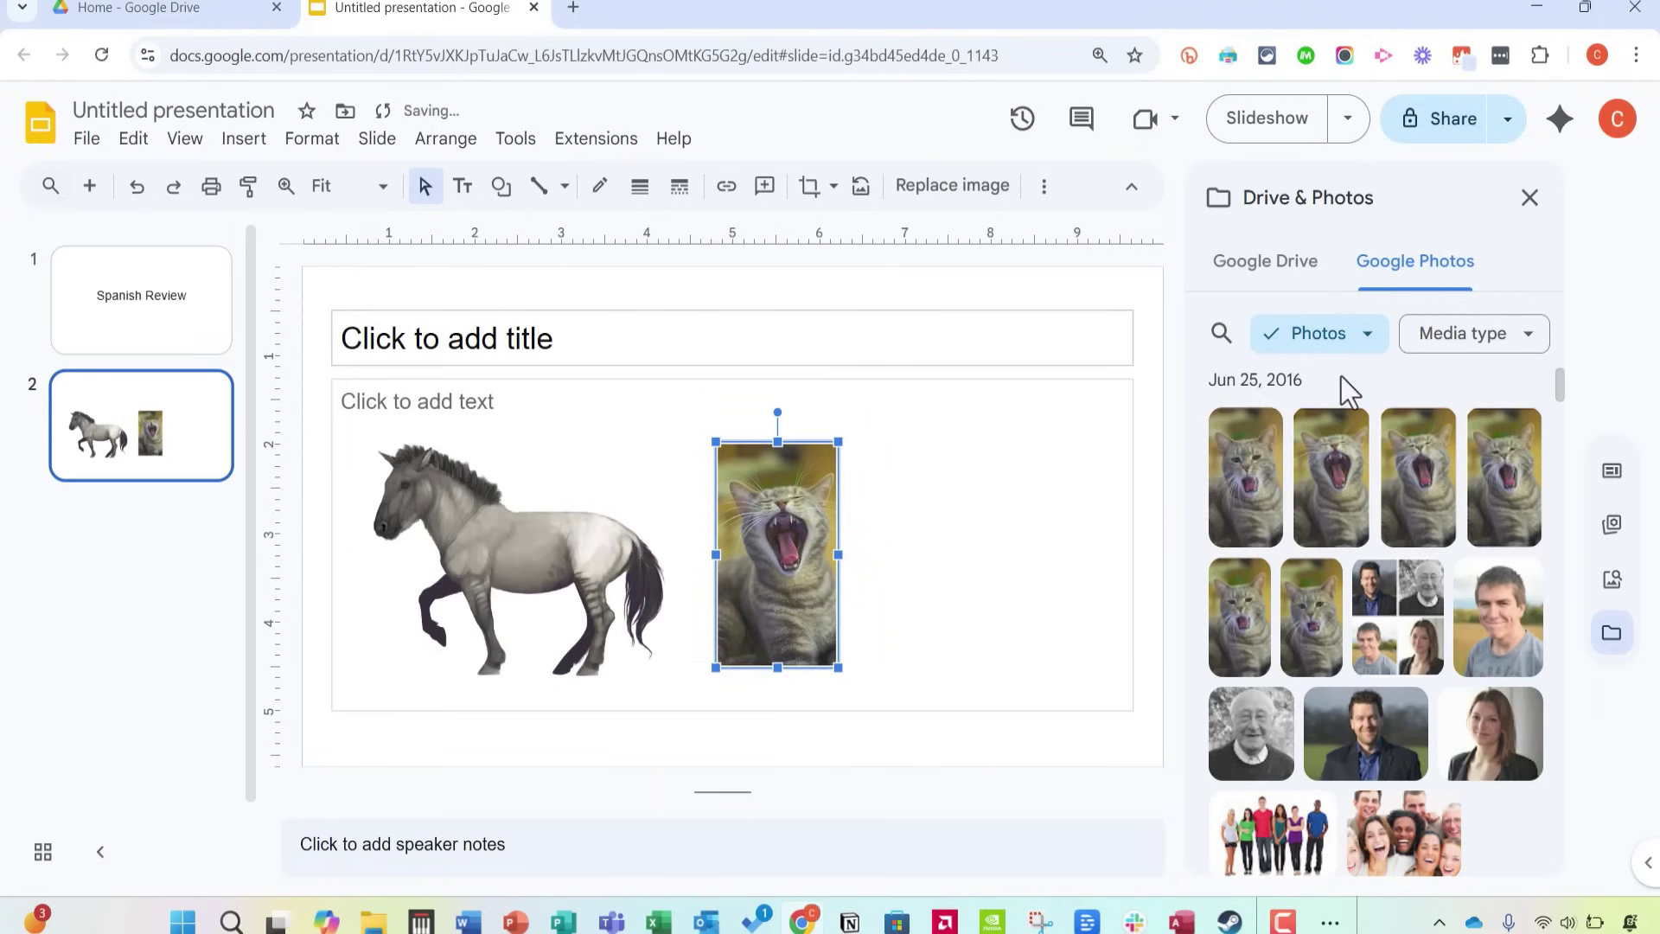
Insert the tiger photo from Drive, shrink it and move it to the slide's right.
left_click(1404, 270)
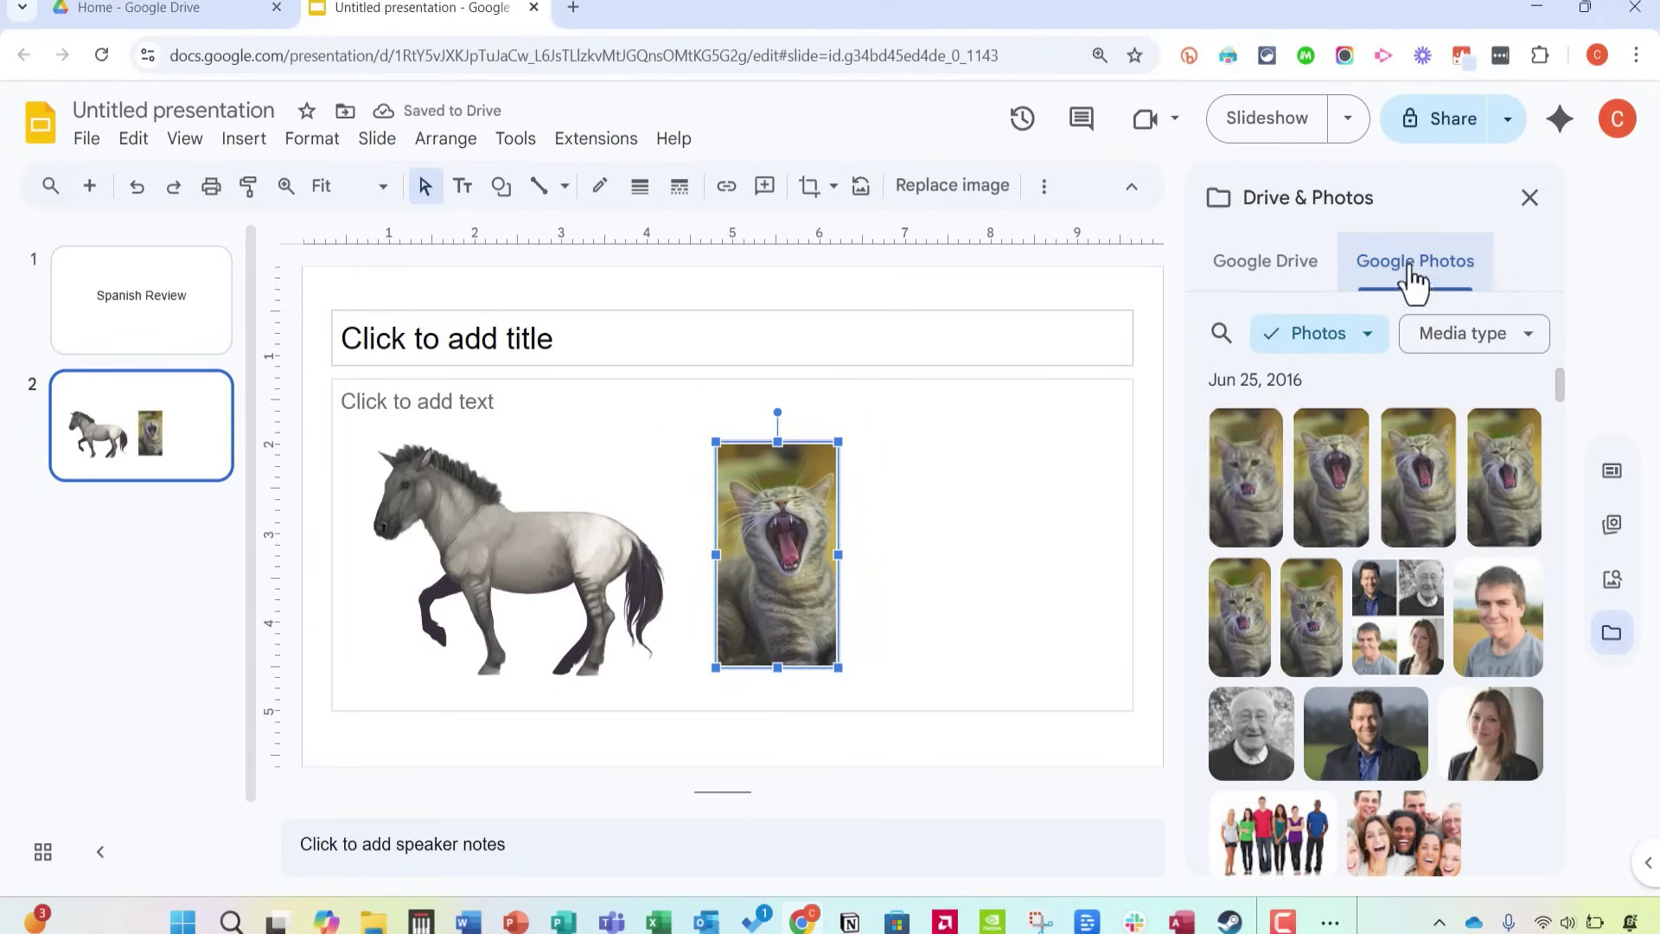
left_click(1265, 268)
scroll(1408, 537, "down", 4)
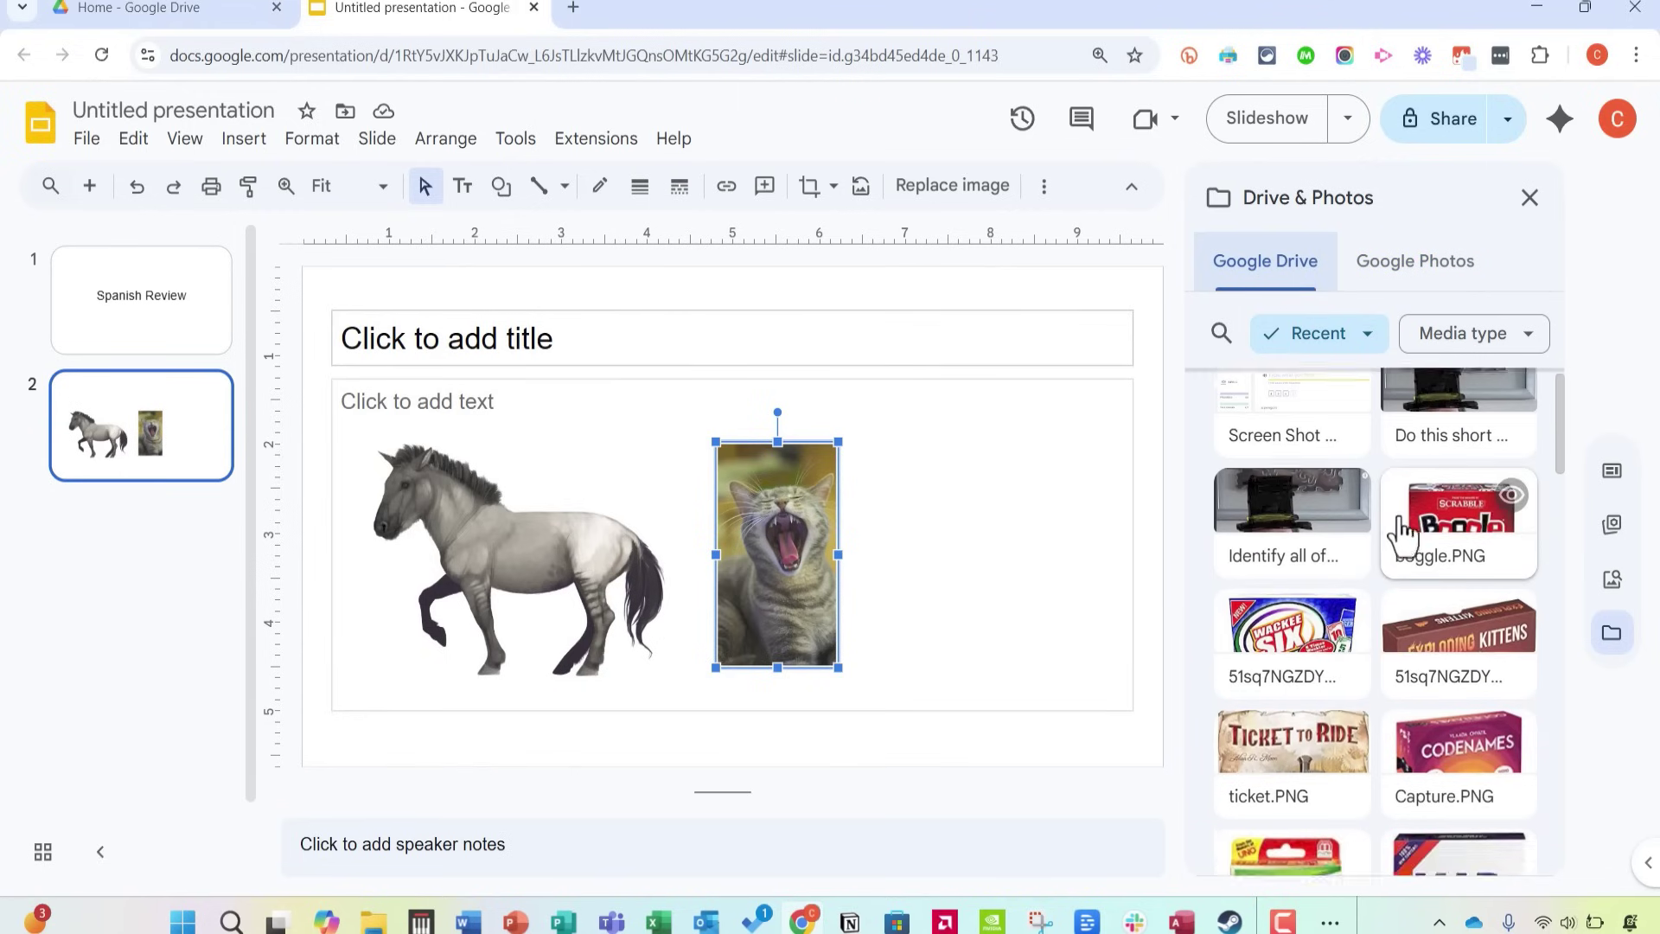
scroll(1456, 593, "down", 5)
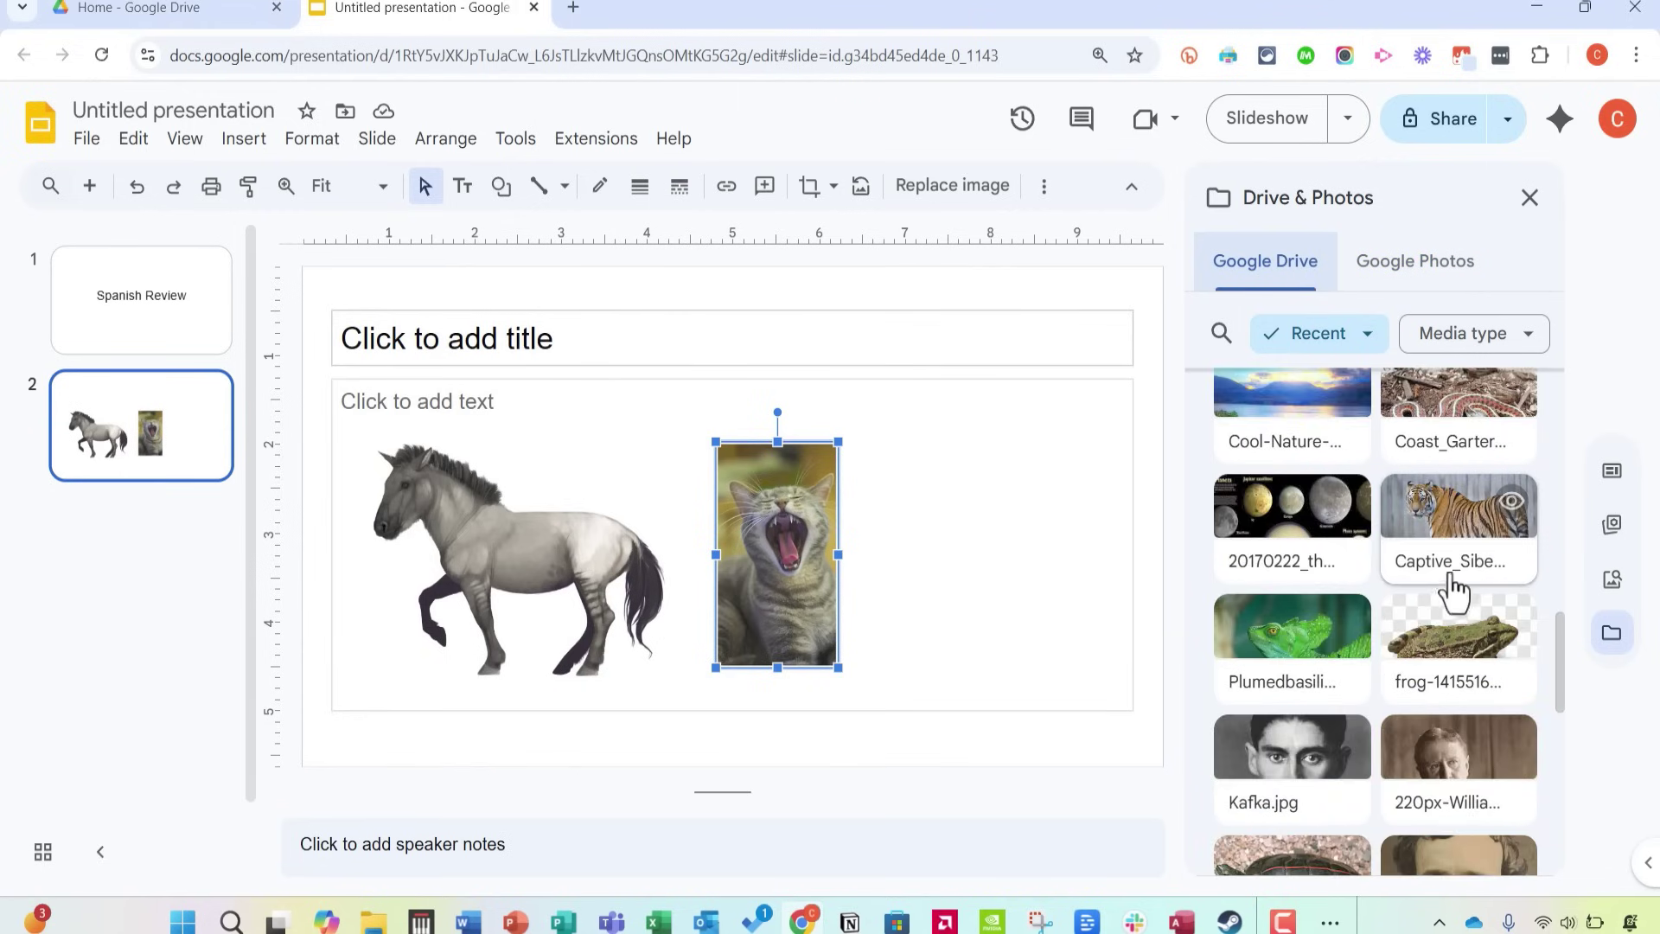
left_click(1467, 529)
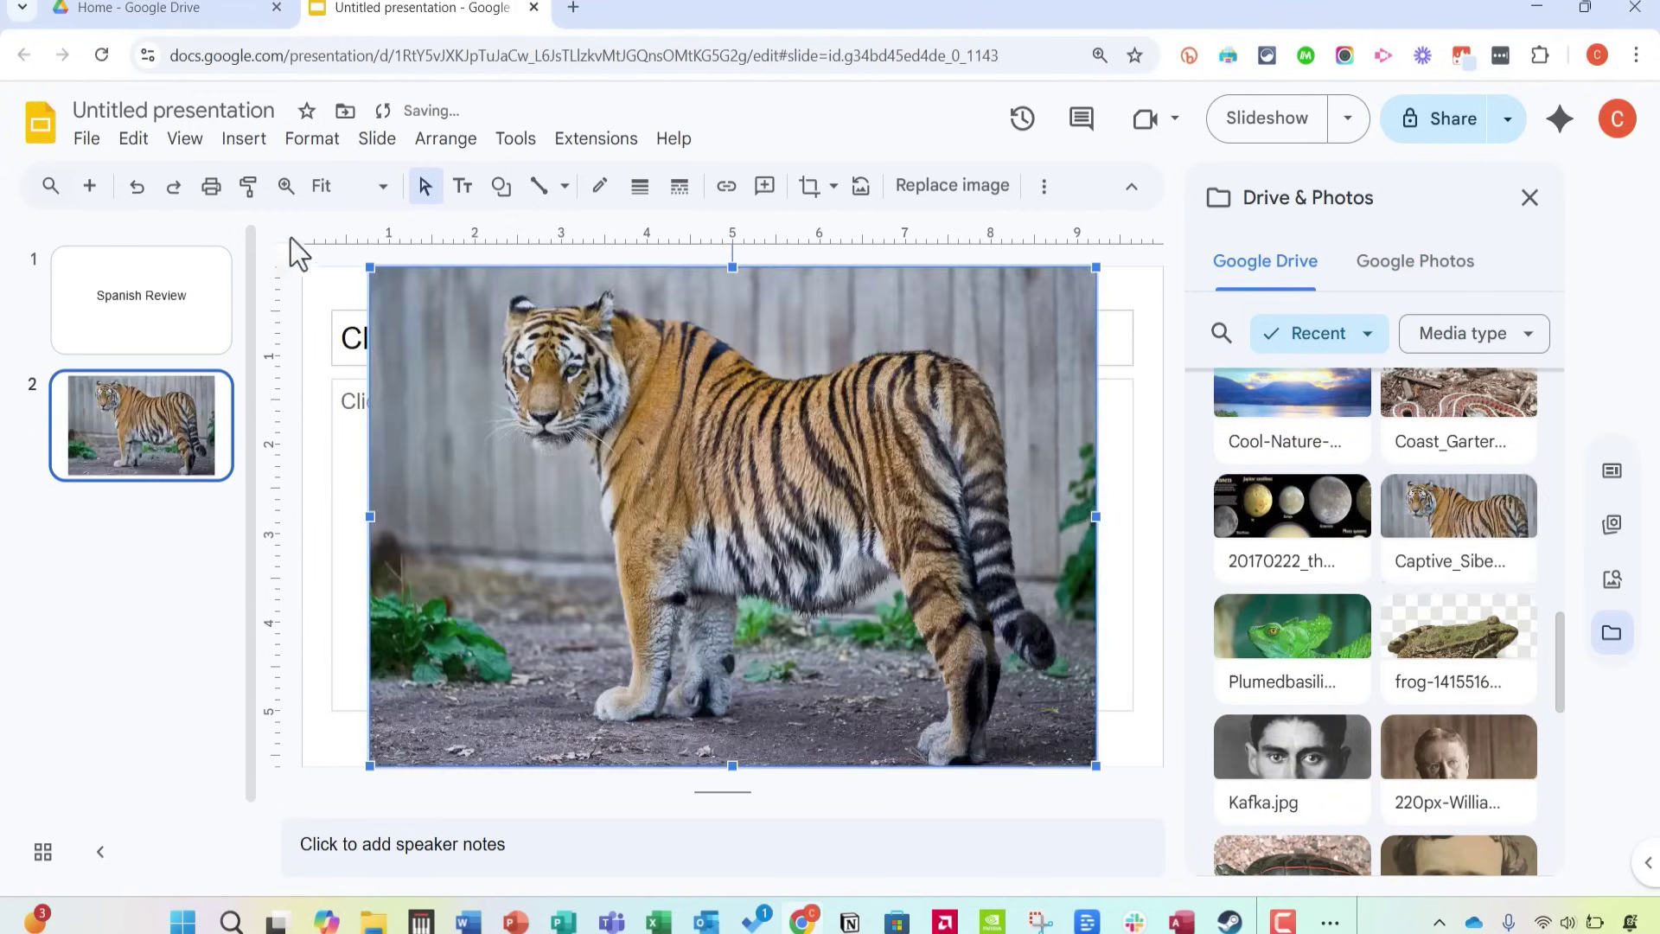
left_click_drag(362, 262, 830, 534)
left_click_drag(969, 644, 909, 561)
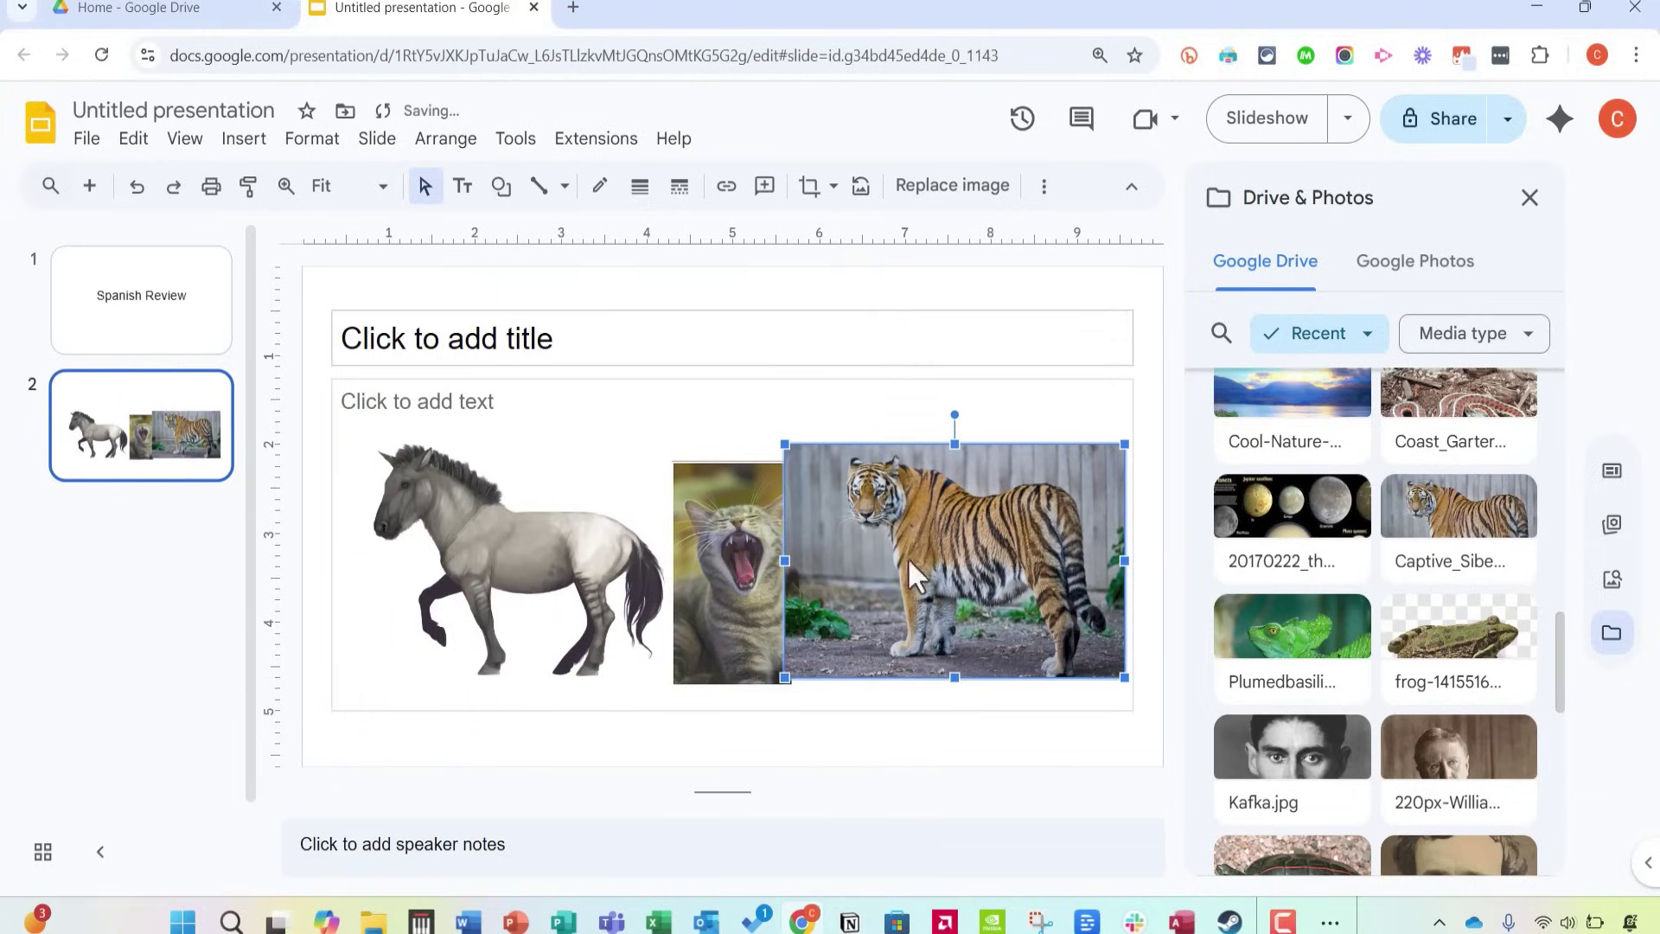
left_click_drag(1122, 445, 1049, 496)
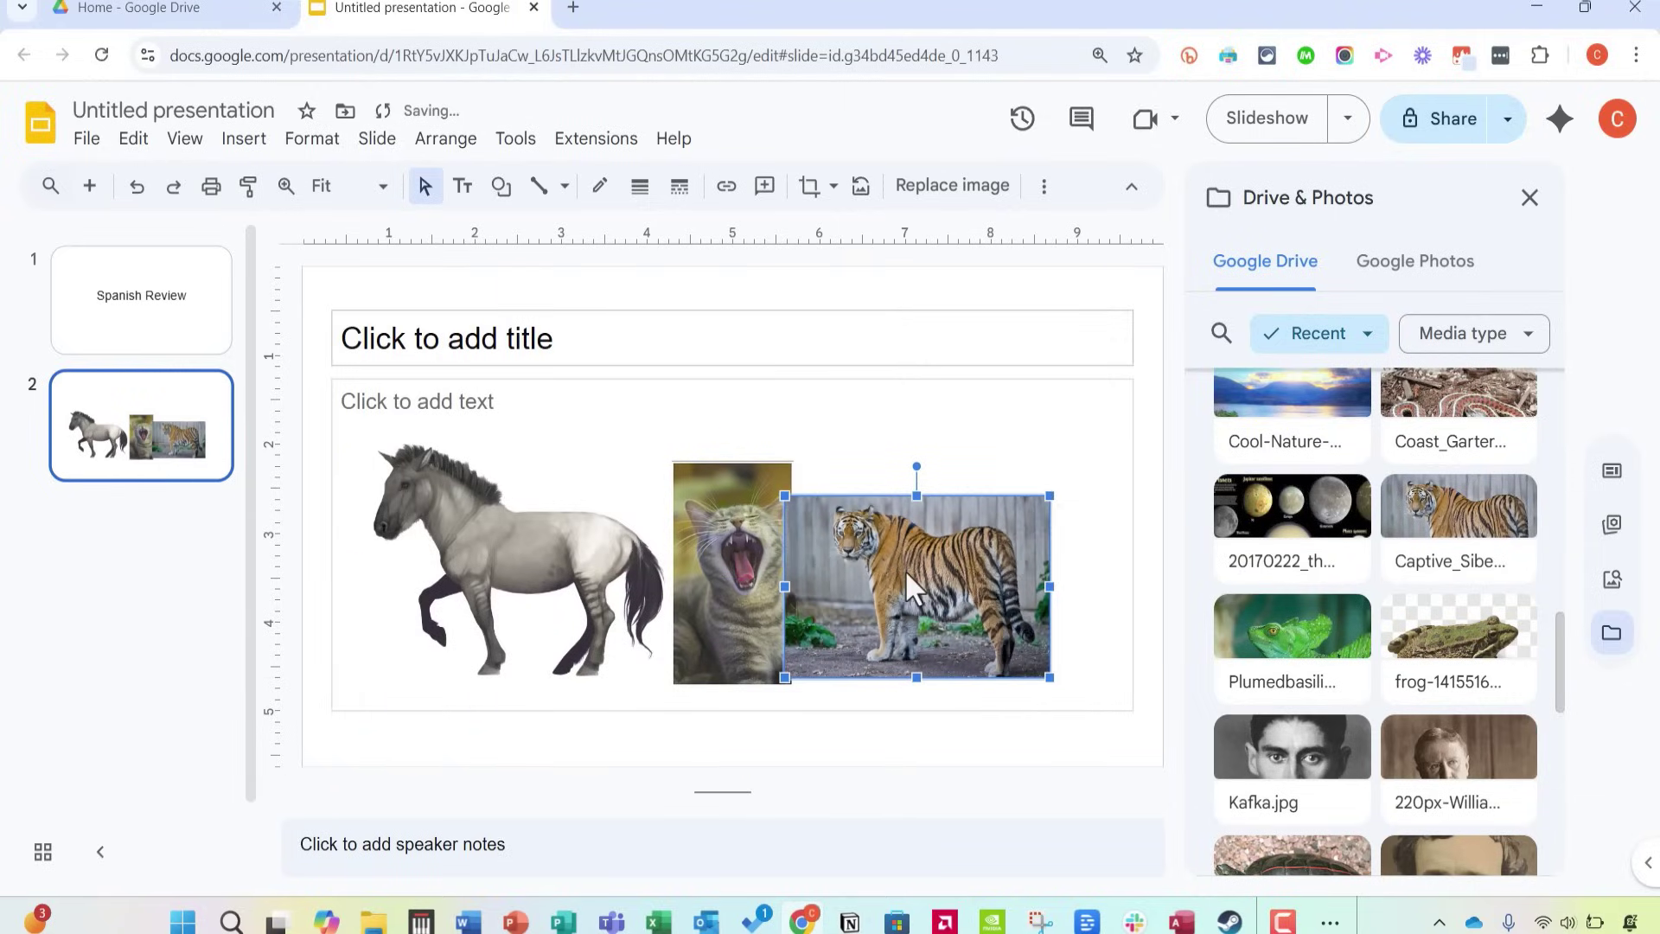
left_click_drag(905, 569, 965, 583)
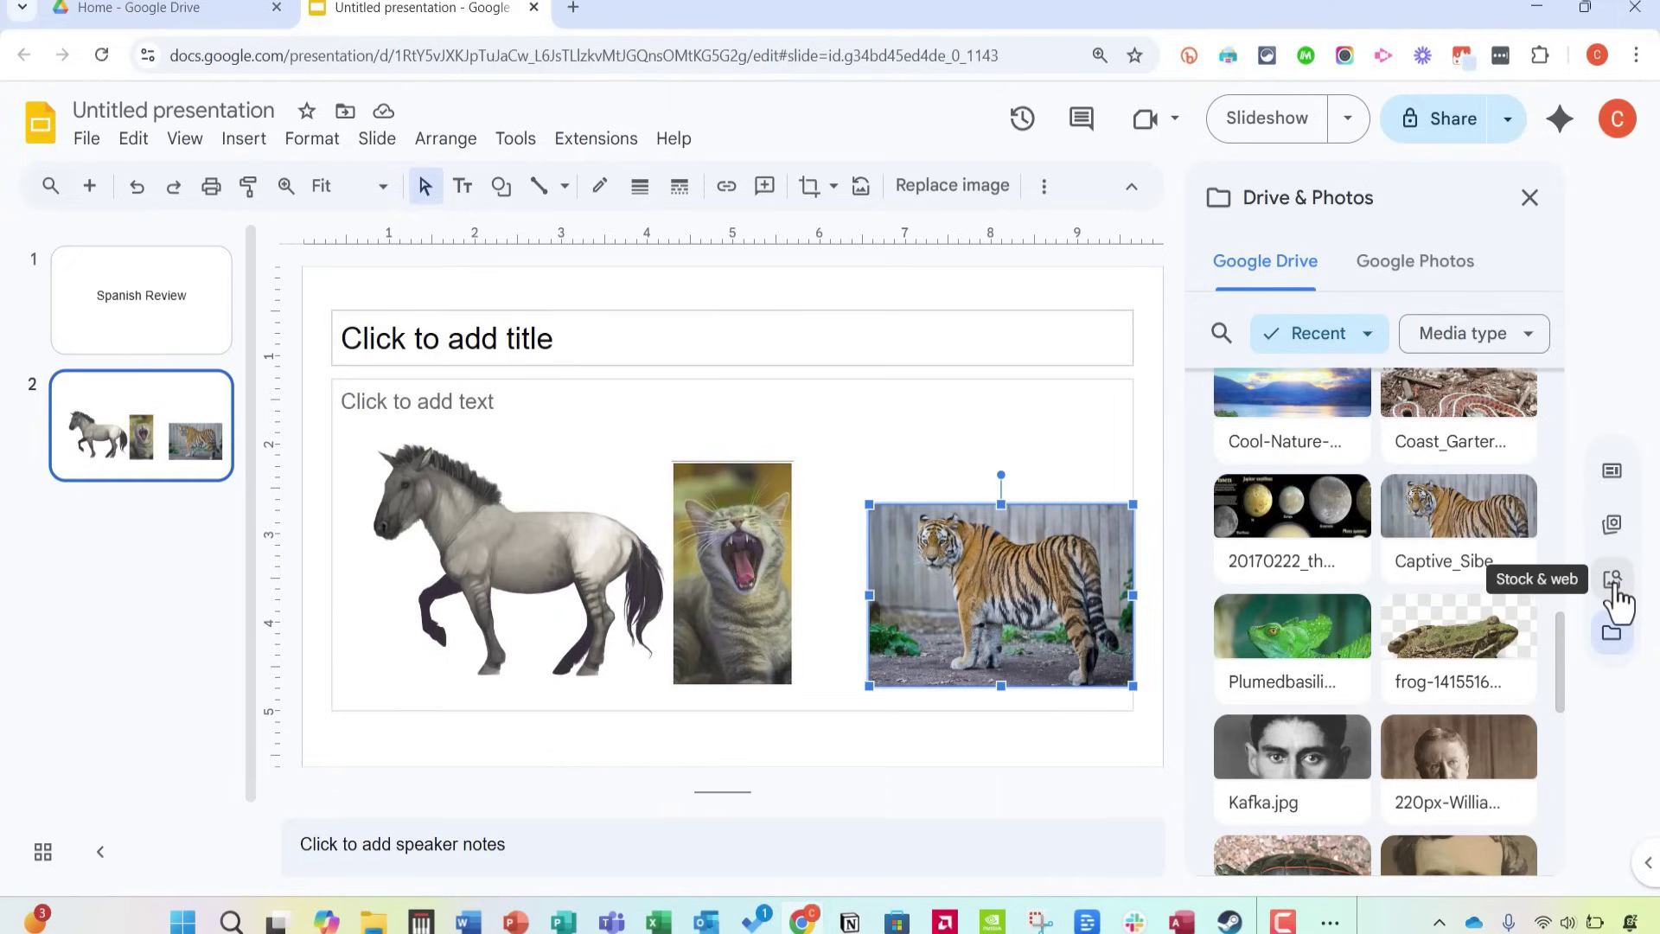
Insert the thumbs-up star sticker from Building blocks and position it above the cat.
left_click(1614, 528)
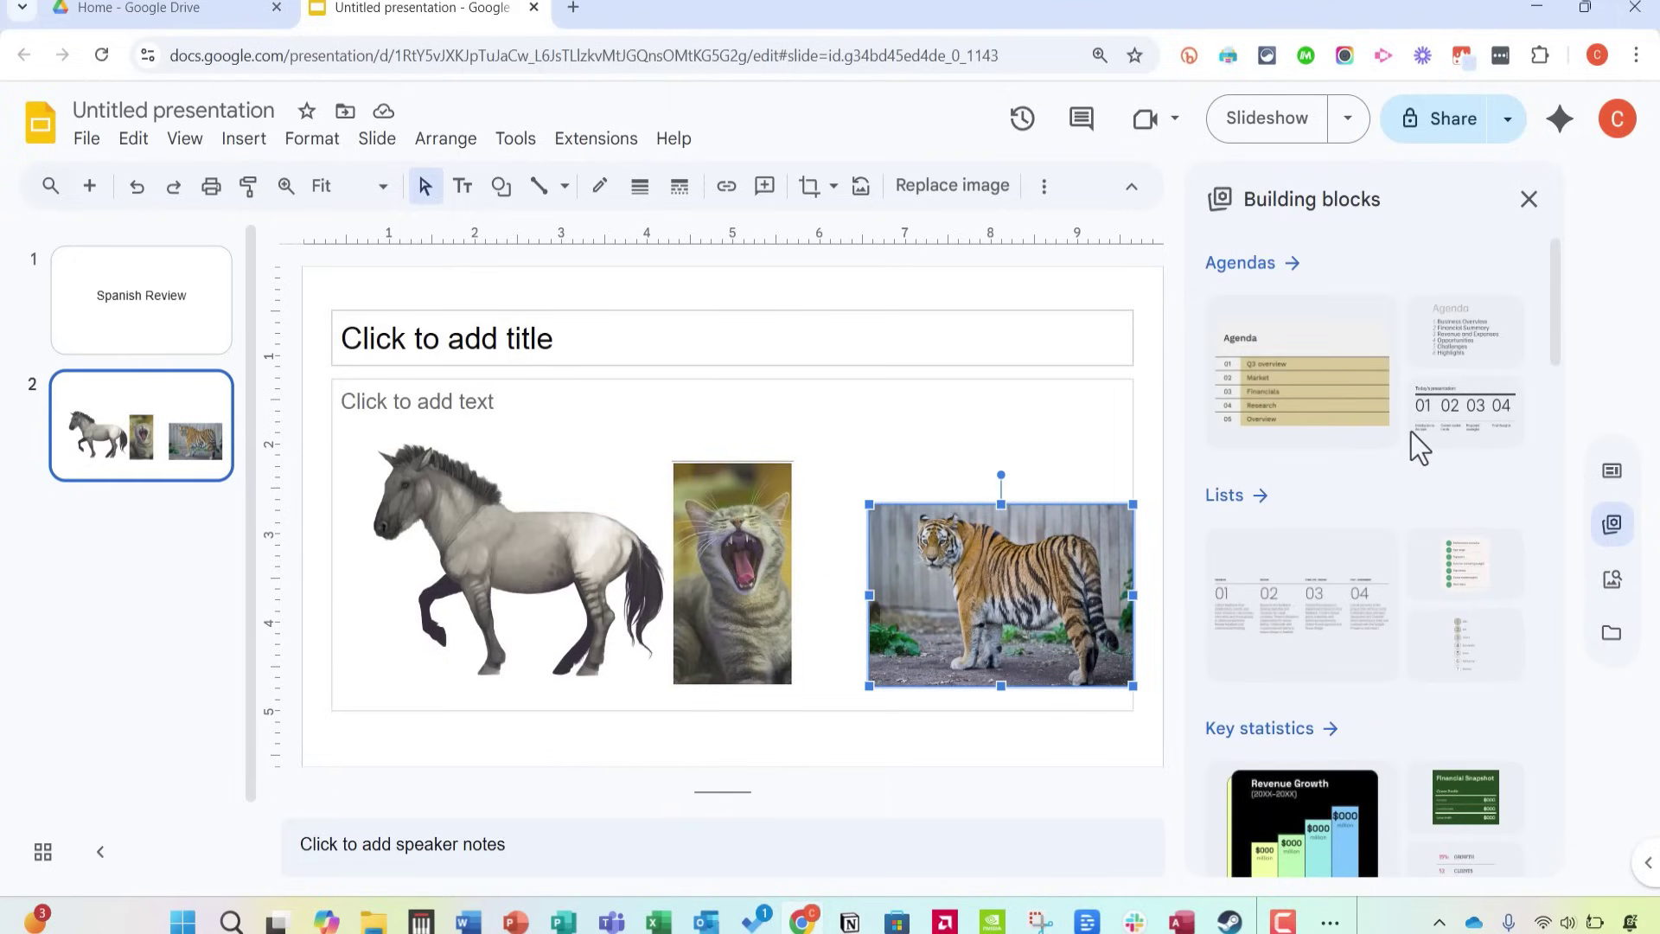
scroll(1389, 444, "down", 10)
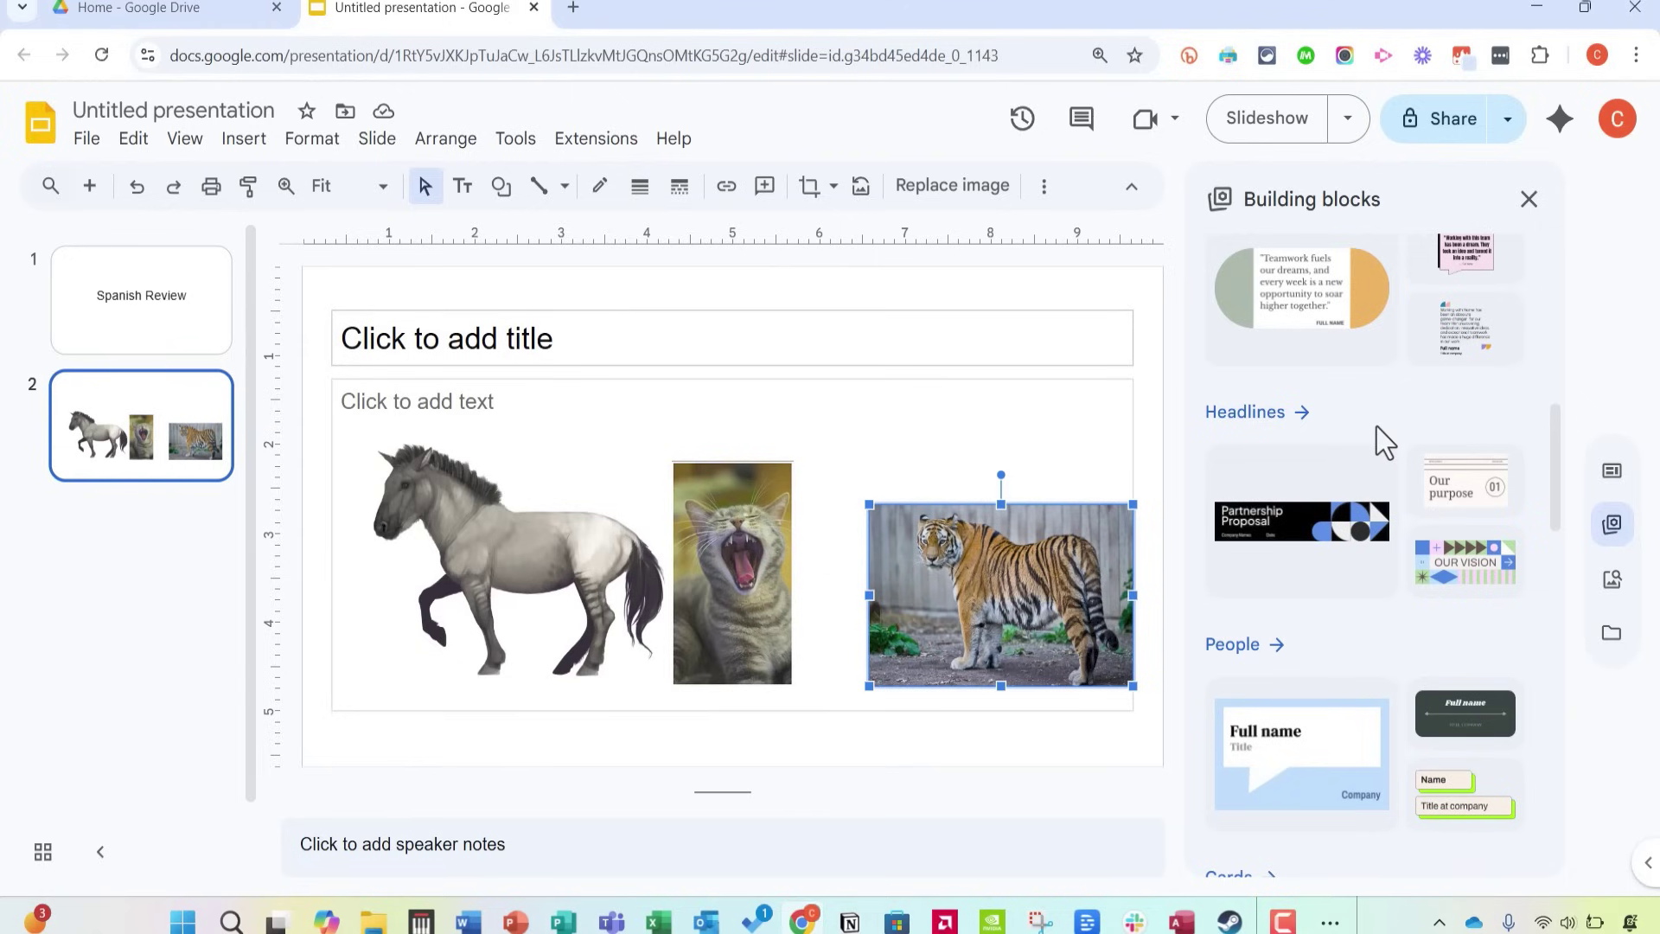
scroll(1351, 406, "down", 9)
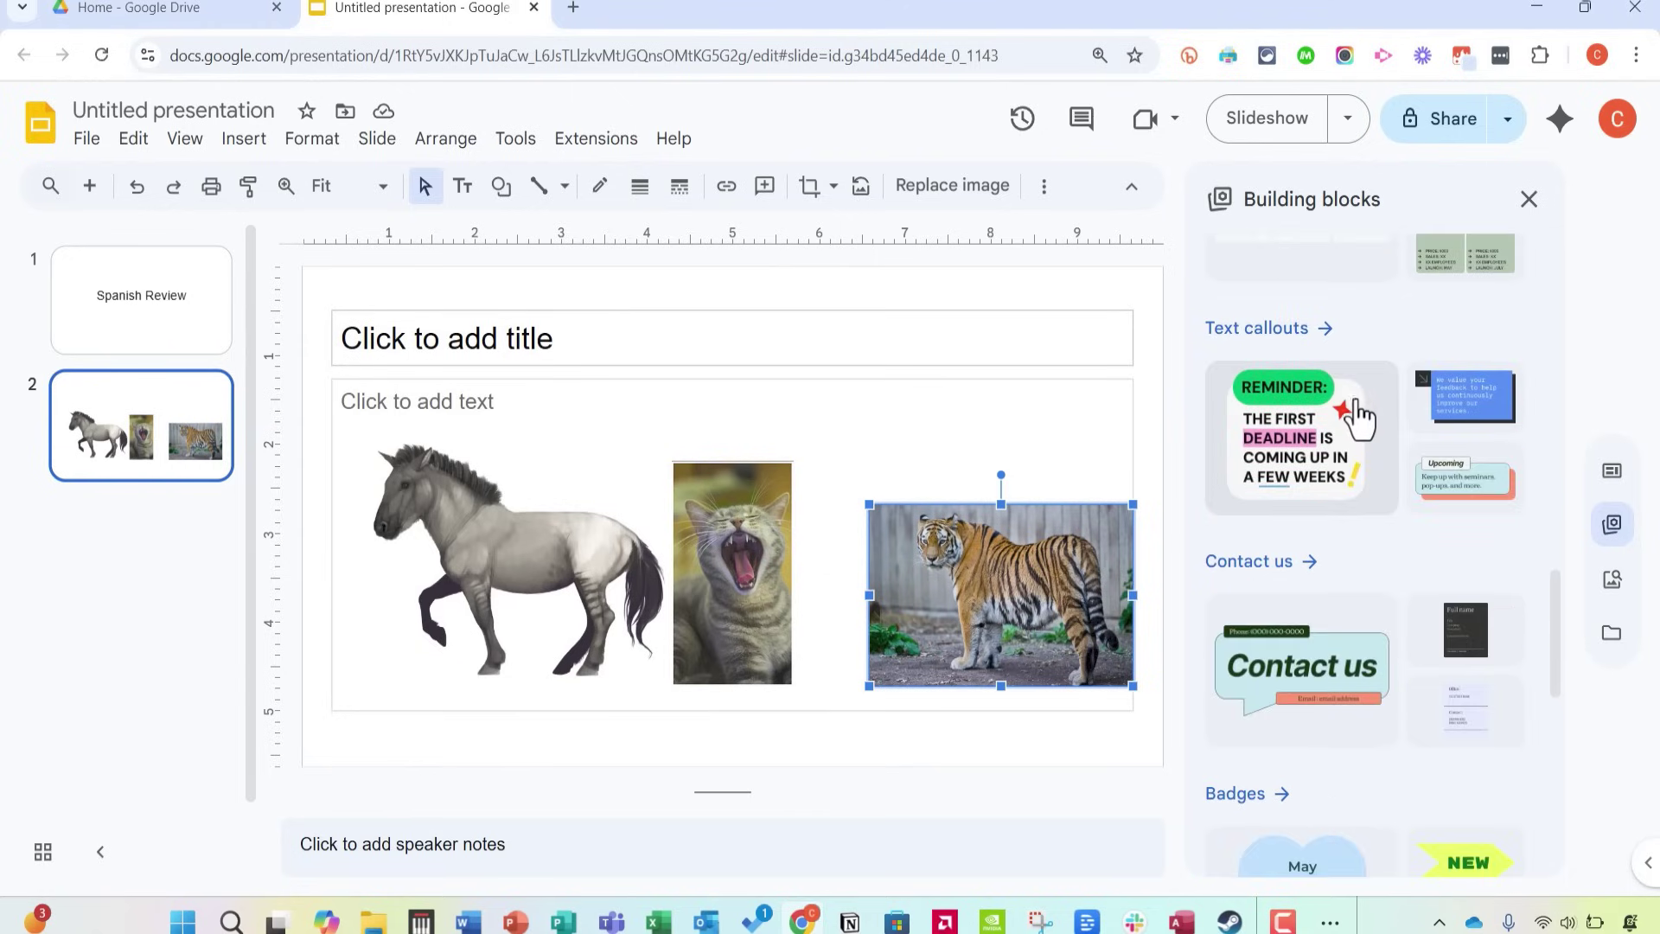
scroll(1349, 415, "down", 6)
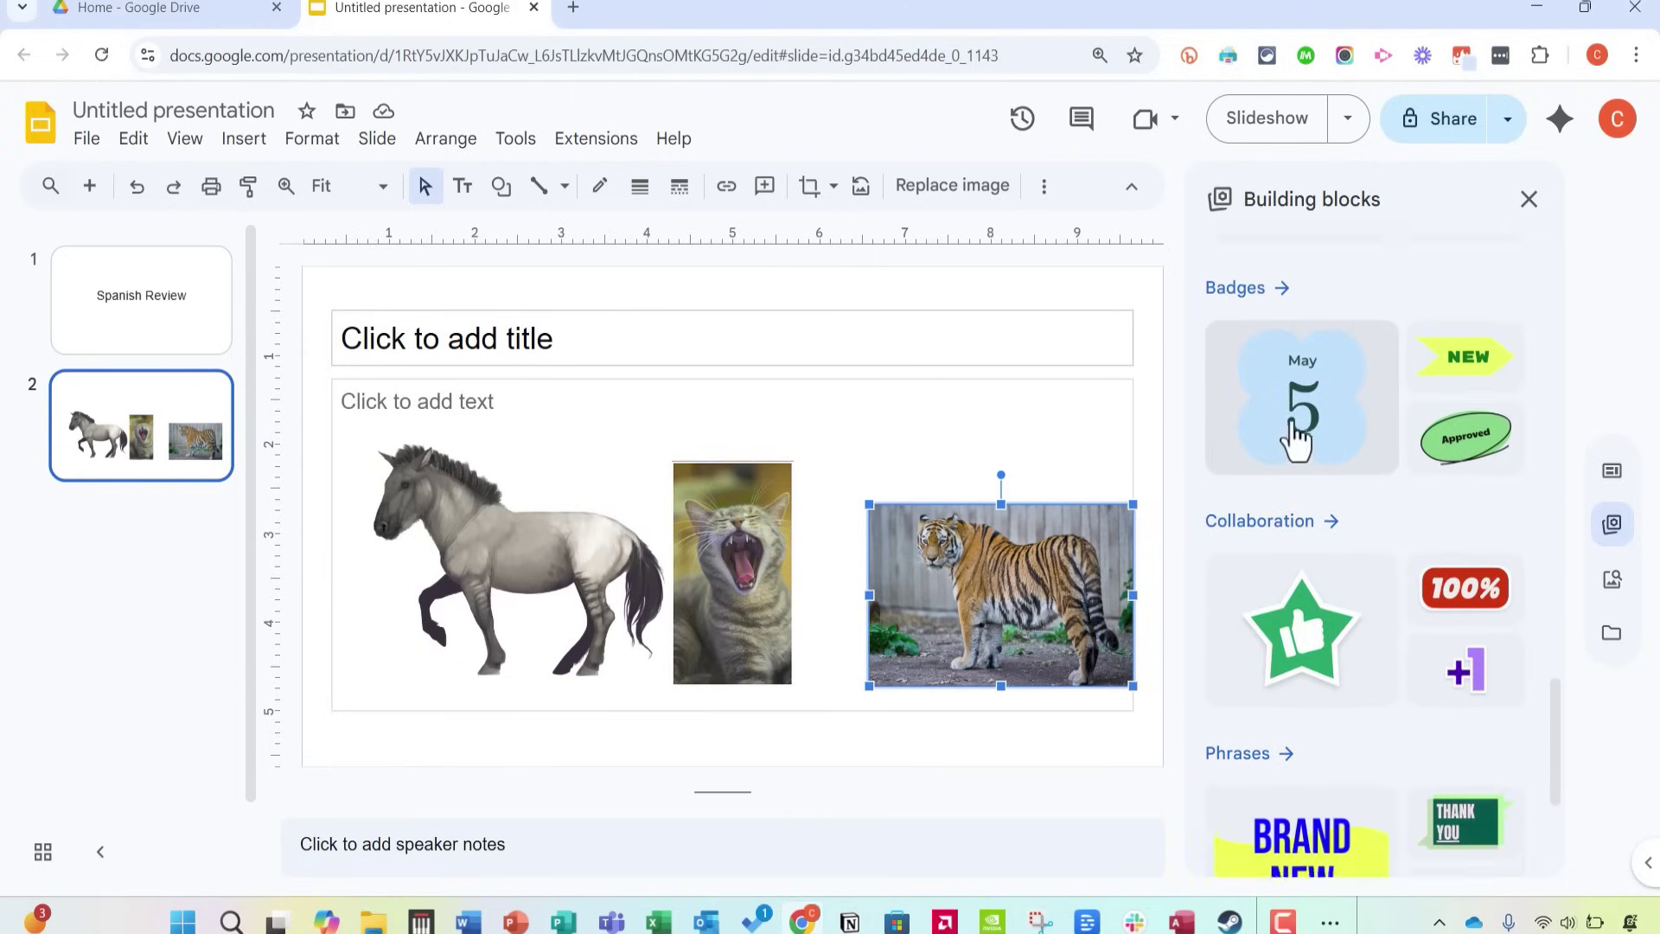
scroll(1297, 484, "down", 1)
left_click(1312, 606)
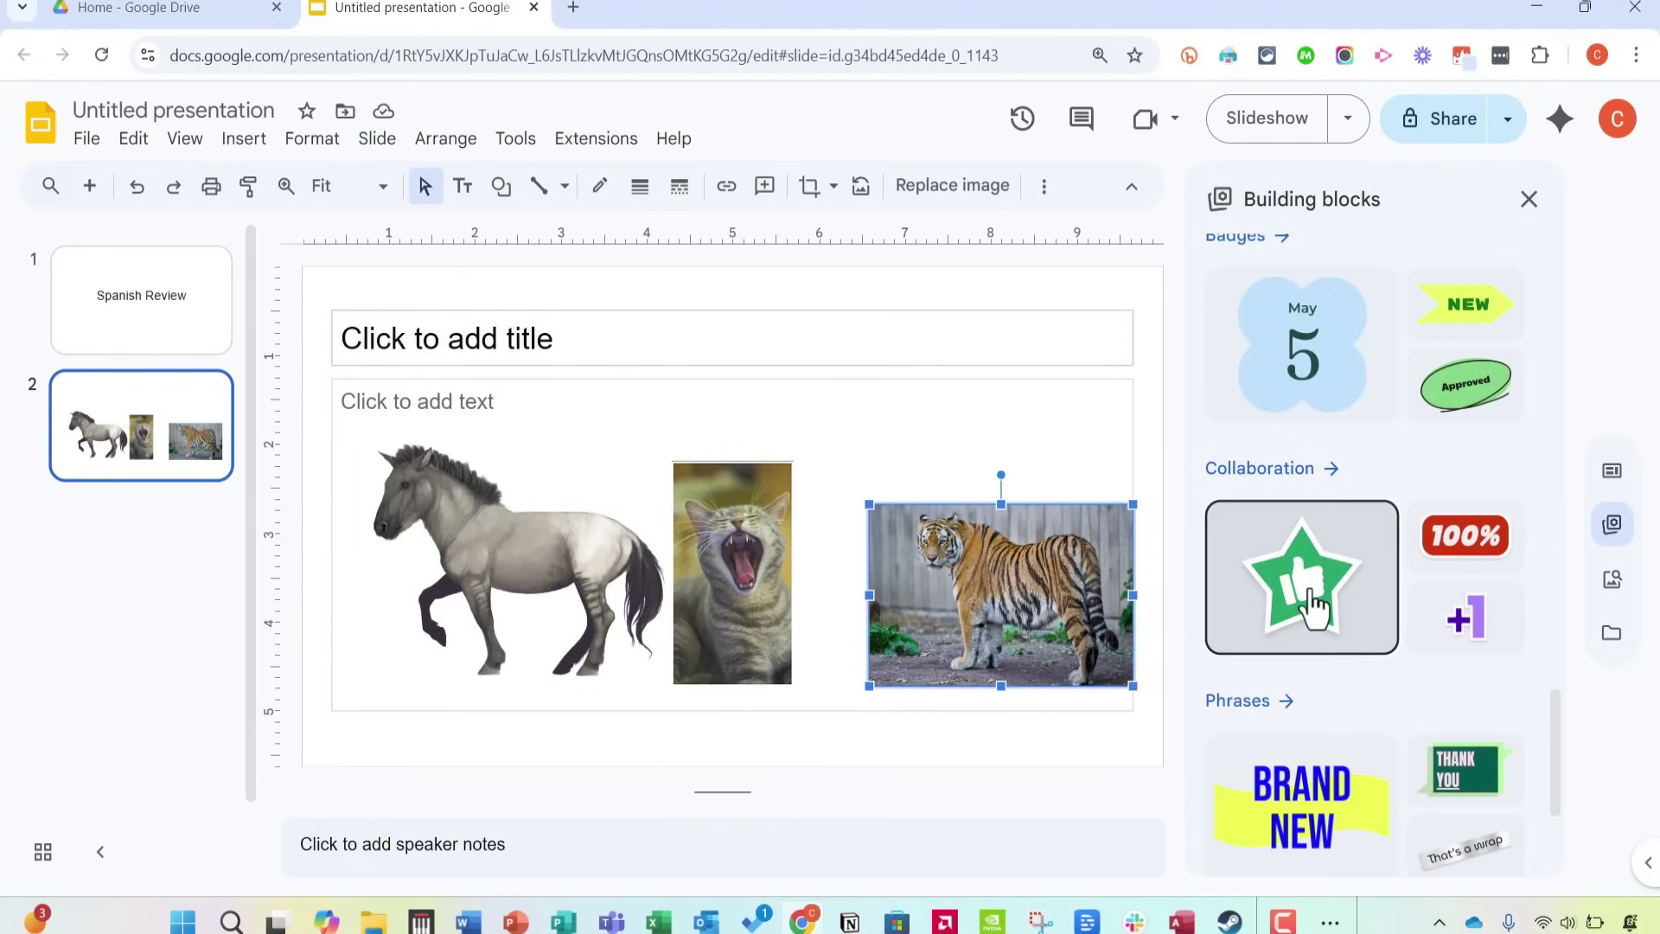
left_click_drag(604, 467, 770, 357)
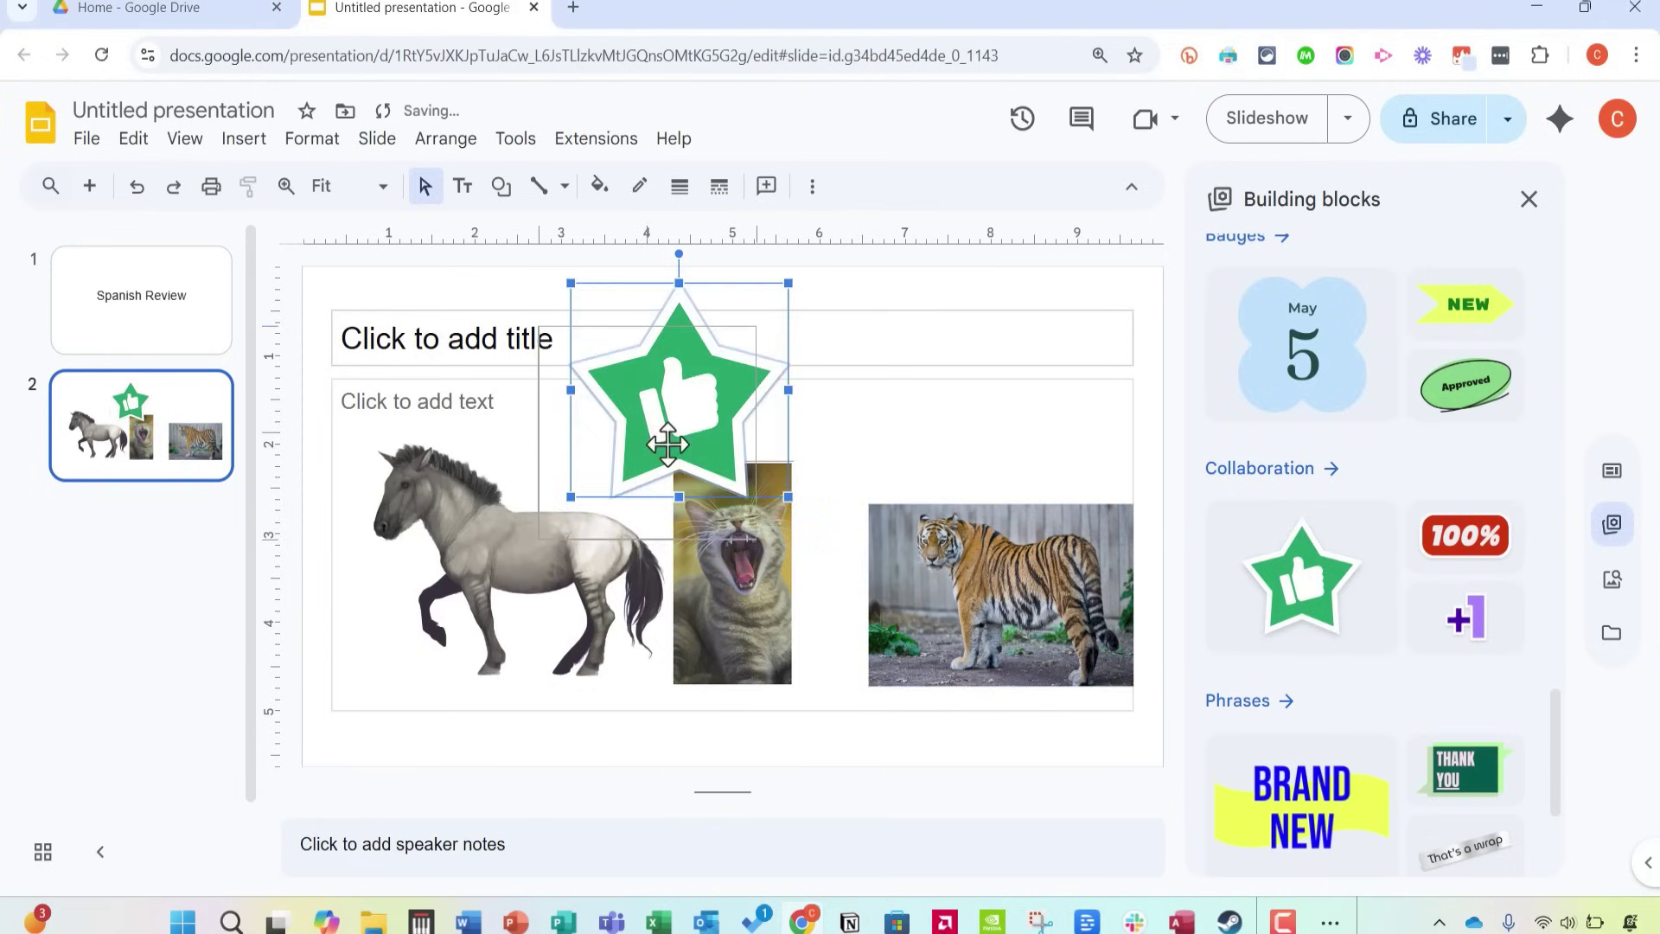
left_click_drag(668, 443, 636, 481)
Insert the Revenue Growth chart block and move it to the top right.
scroll(1437, 556, "down", 3)
scroll(1401, 485, "up", 10)
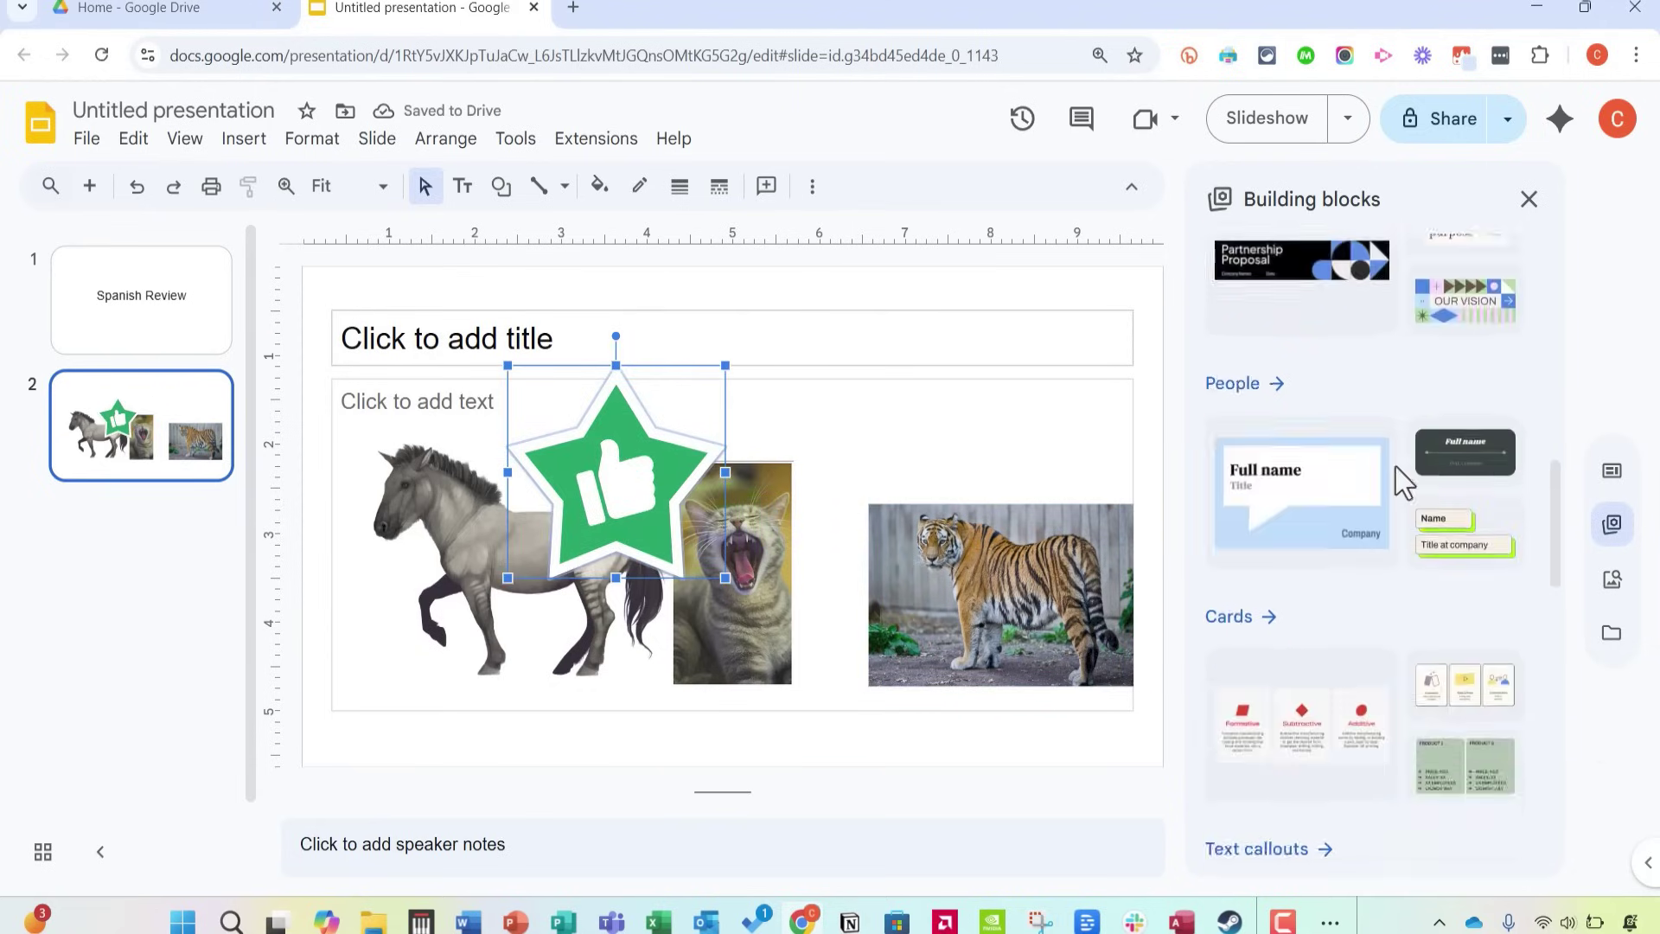
scroll(1383, 476, "down", 5)
scroll(1289, 555, "up", 1)
scroll(1304, 541, "down", 2)
left_click(1301, 549)
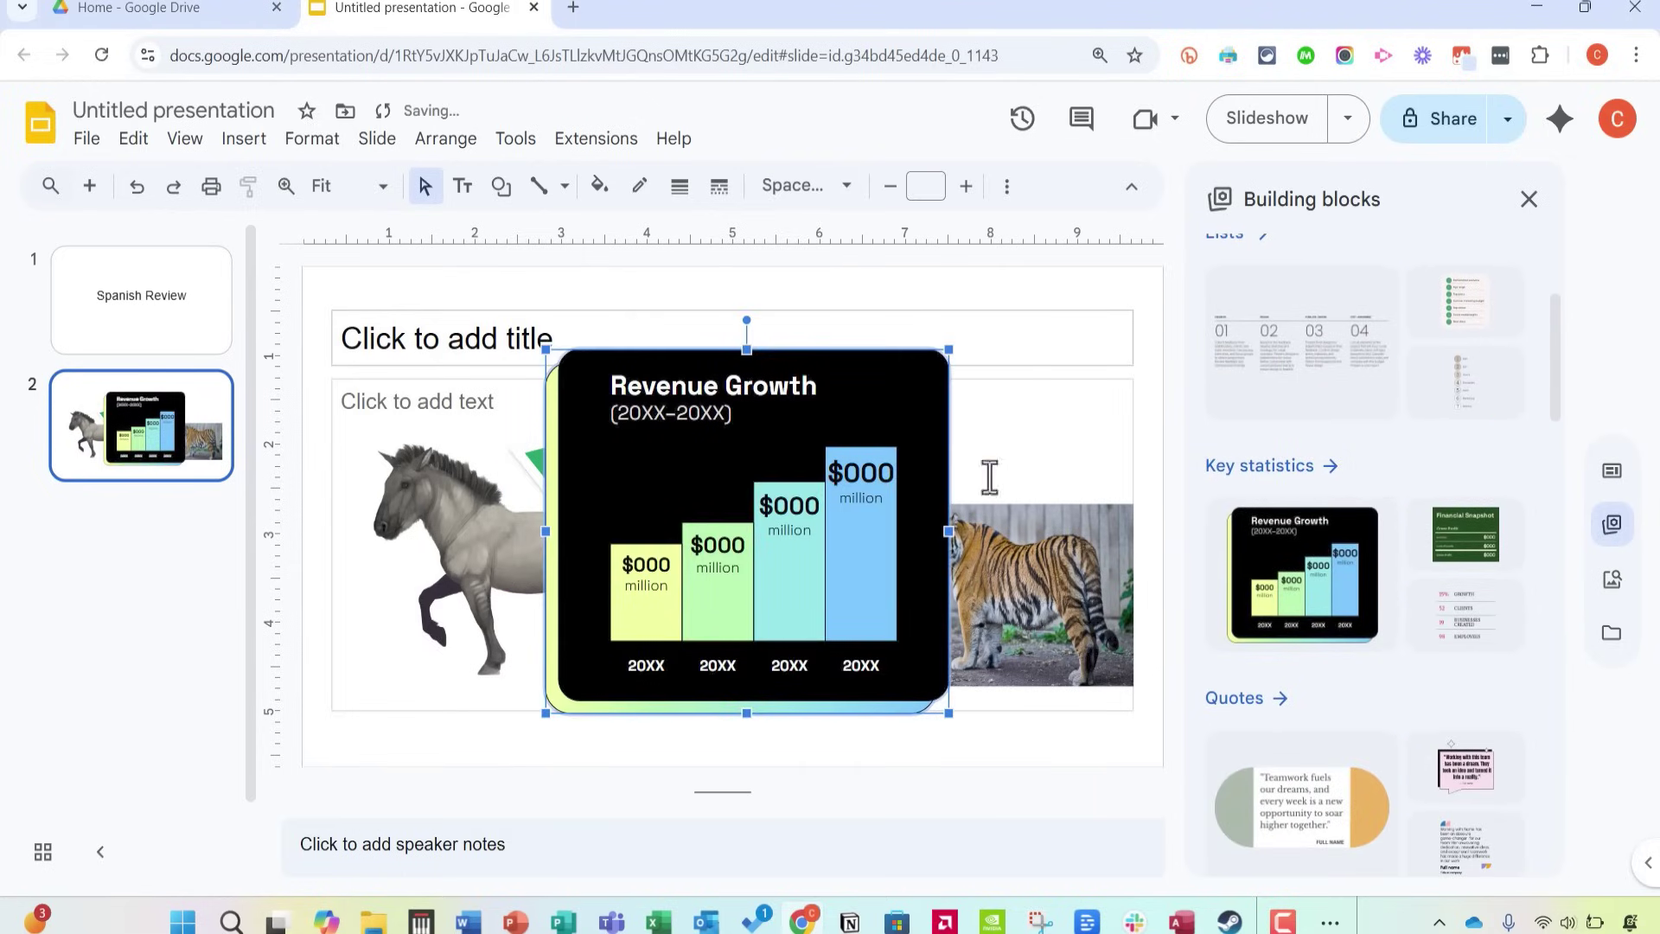
left_click_drag(836, 422, 1052, 339)
Insert the Agenda table block and drag it to the left side.
scroll(1296, 519, "up", 3)
left_click(1219, 398)
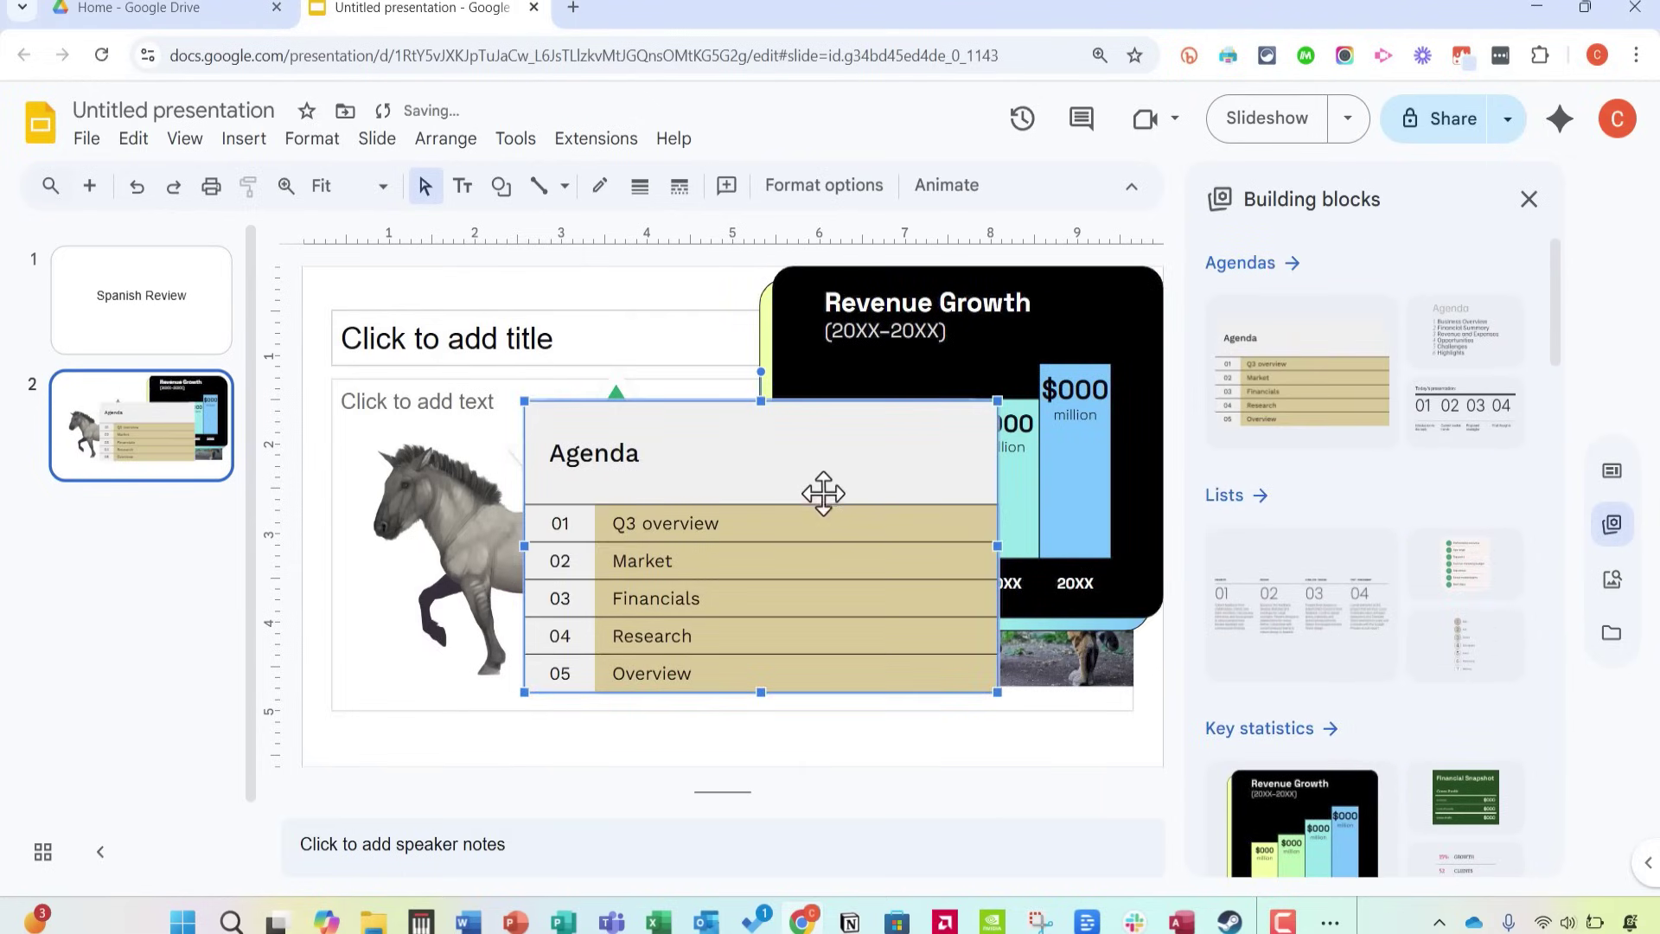
left_click_drag(999, 443, 685, 371)
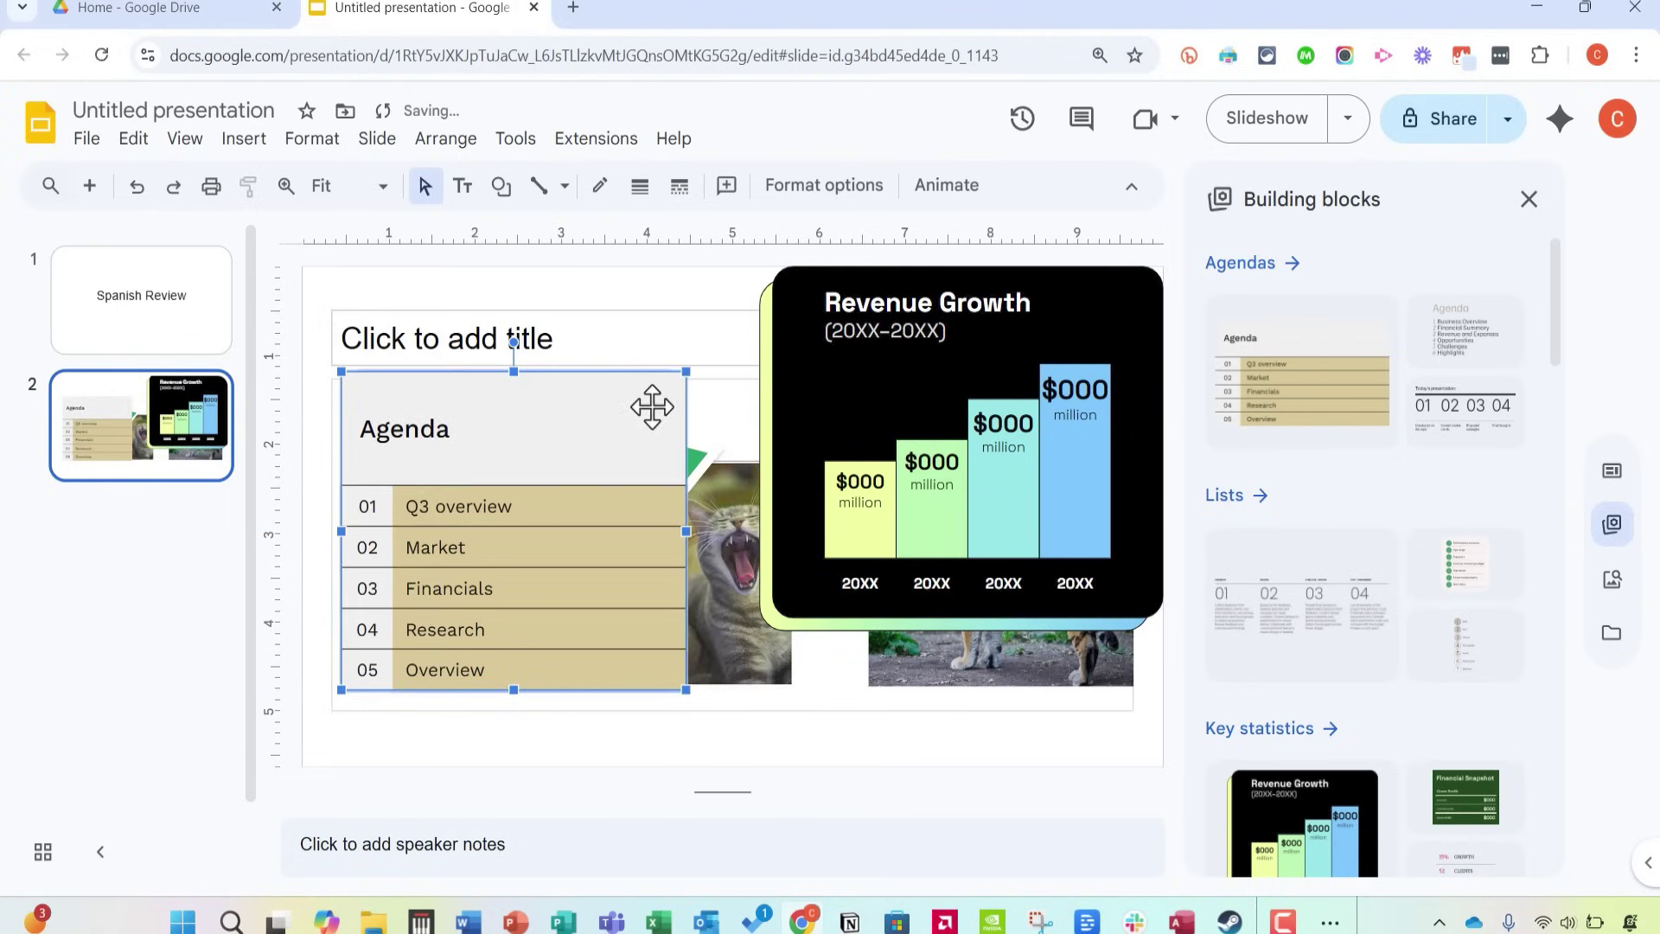
Replace the agenda entries with Mammals, Reptiles and Amphibians.
left_click(457, 507)
left_click_drag(531, 511, 381, 509)
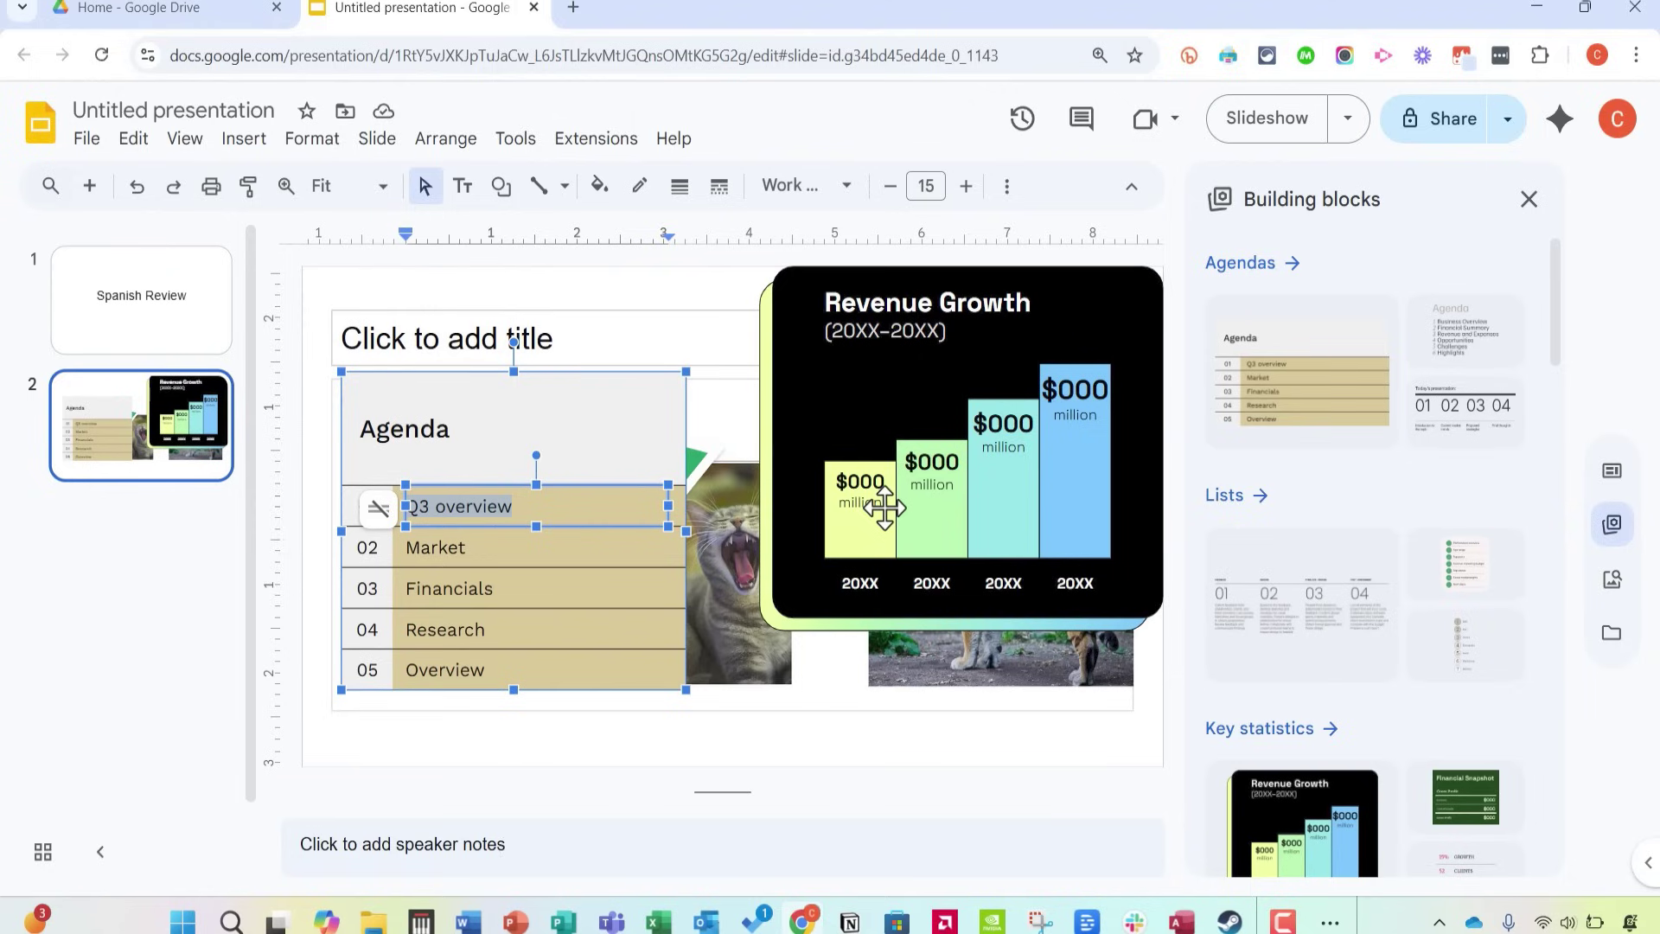
type("Mammals")
left_click(467, 549)
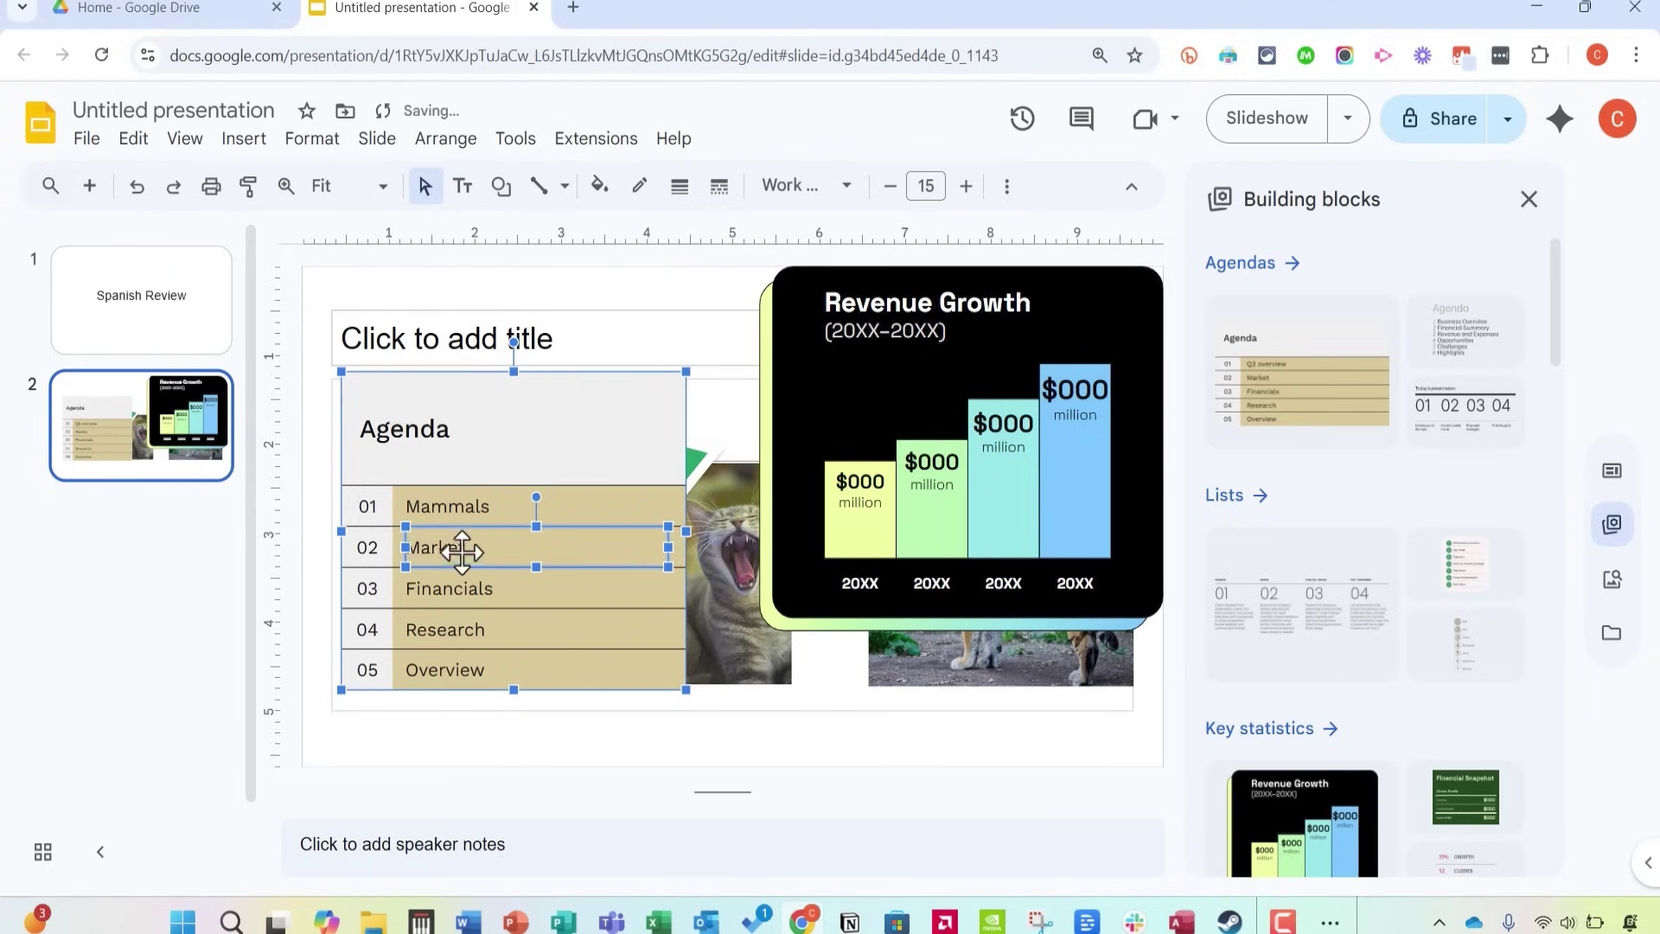
double_click(461, 551)
type("Reptiles")
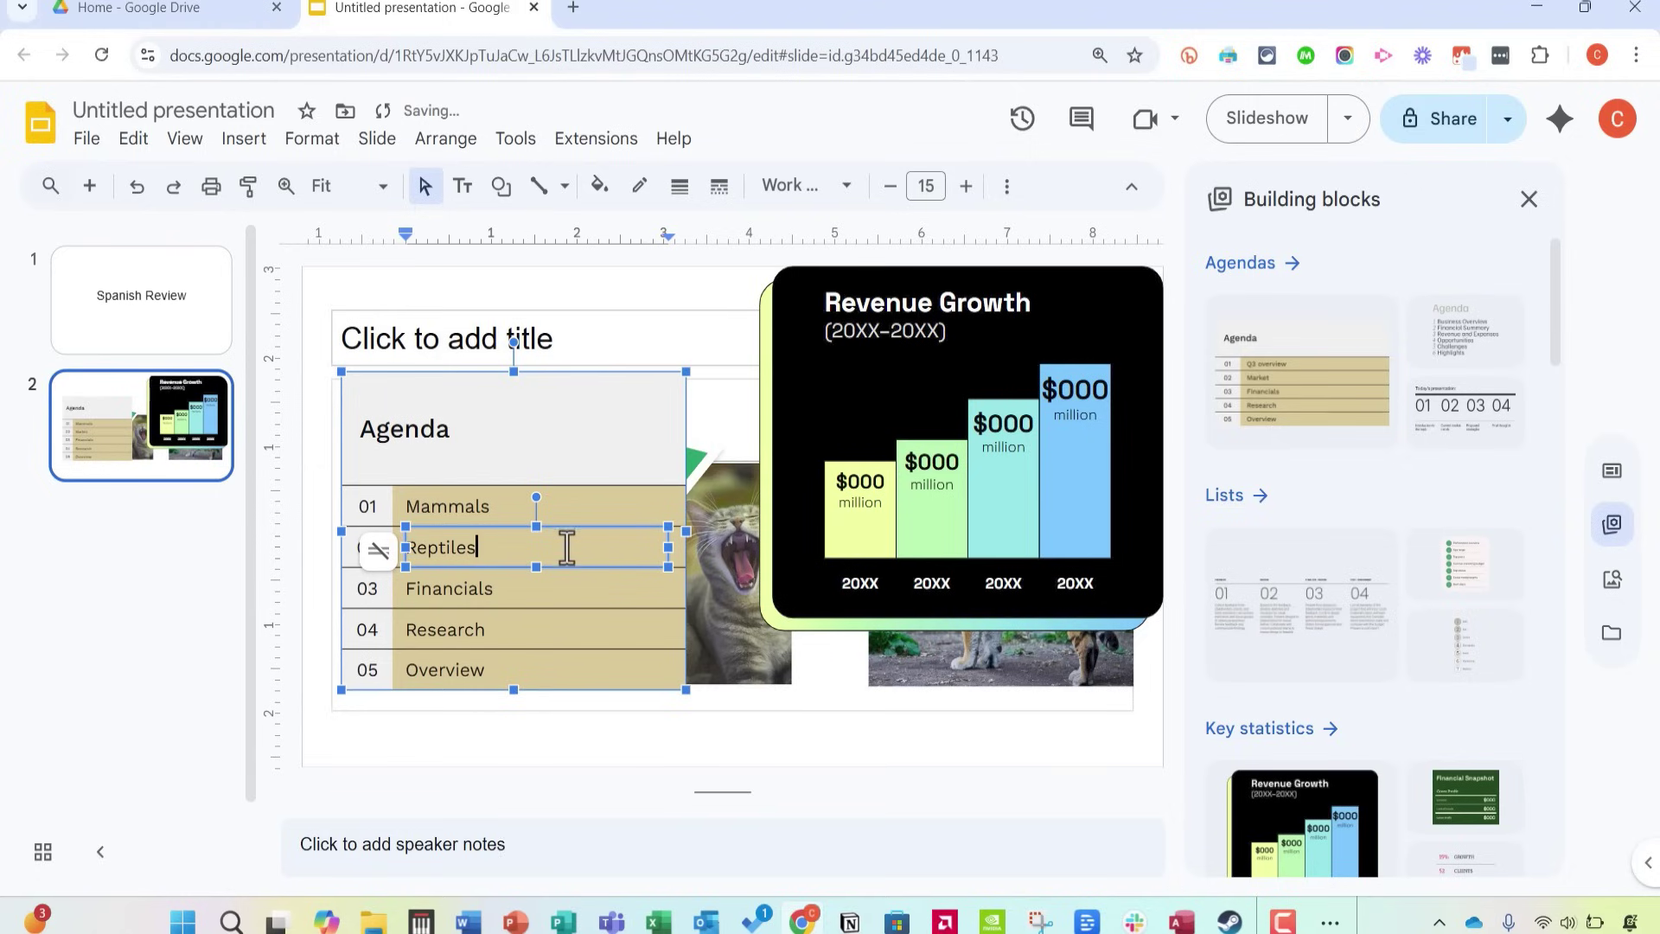
left_click(484, 592)
type("Amphibians")
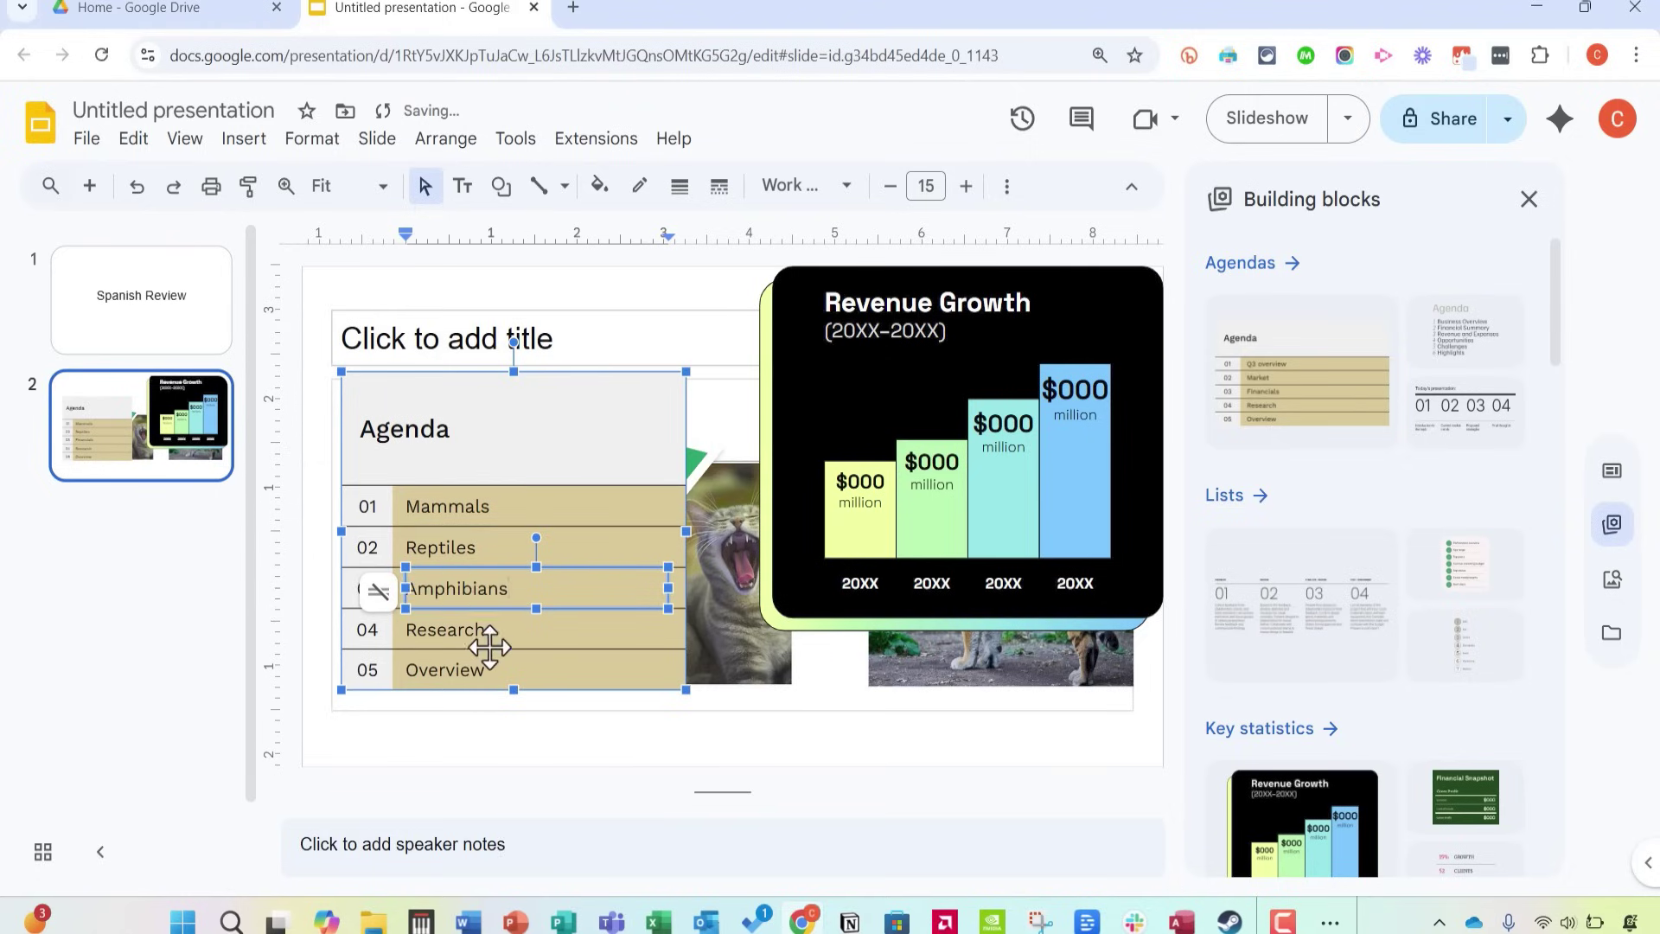
left_click(481, 641)
double_click(468, 629)
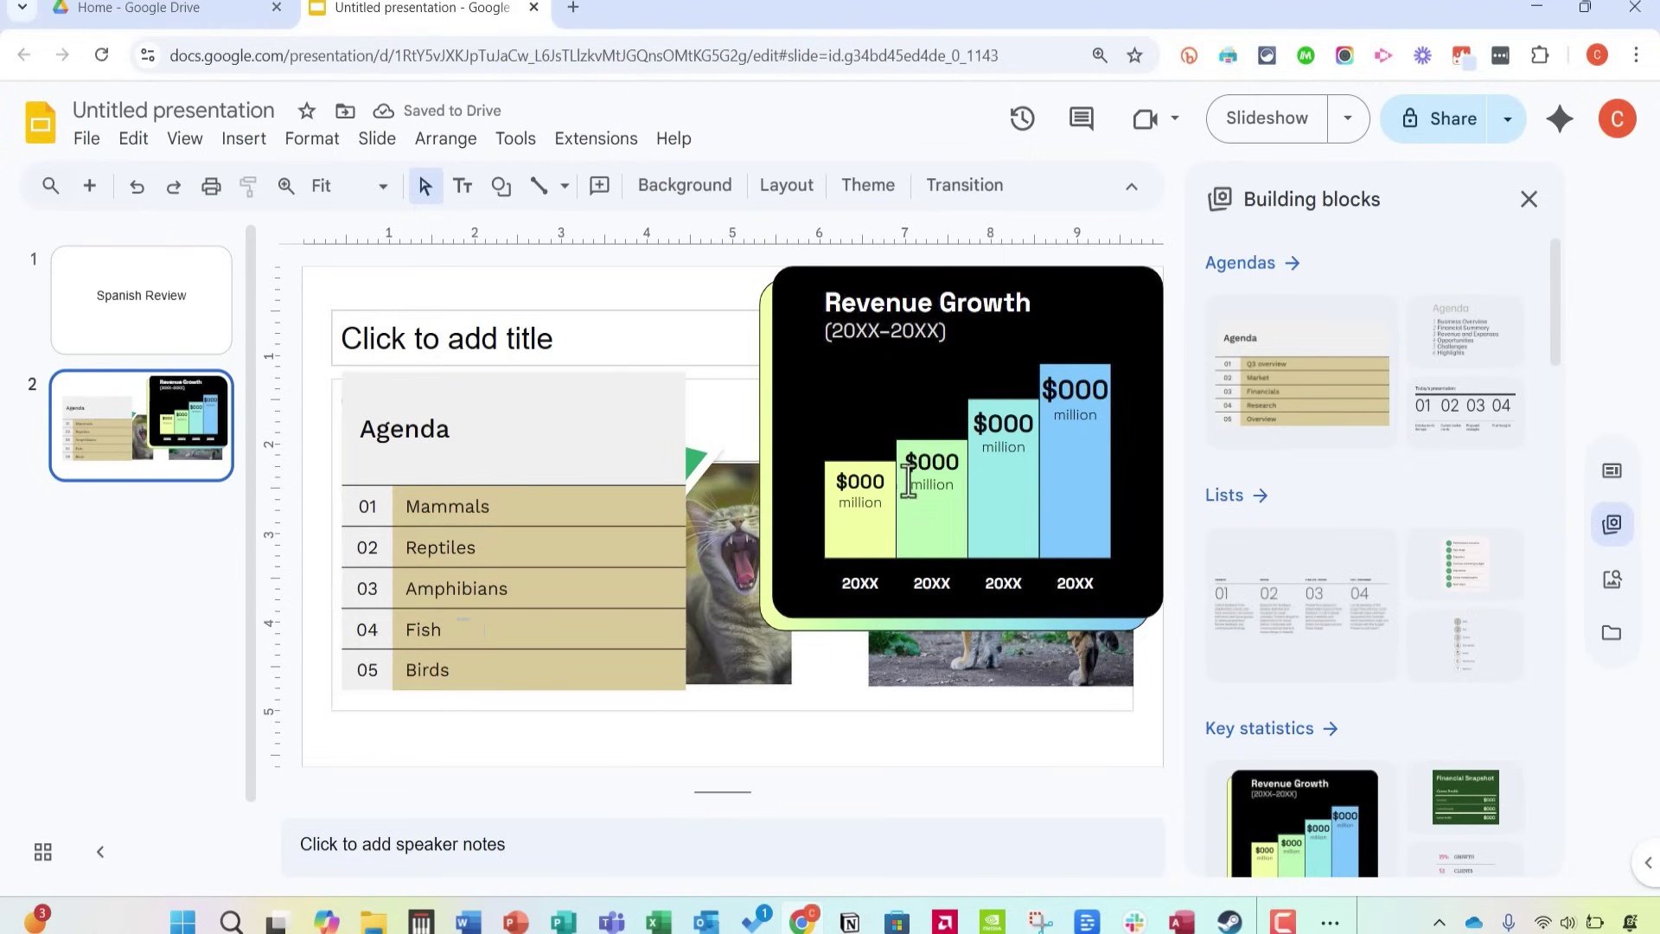
Change the chart's bar values to $100 and $400 and the second year to 2025.
left_click(860, 491)
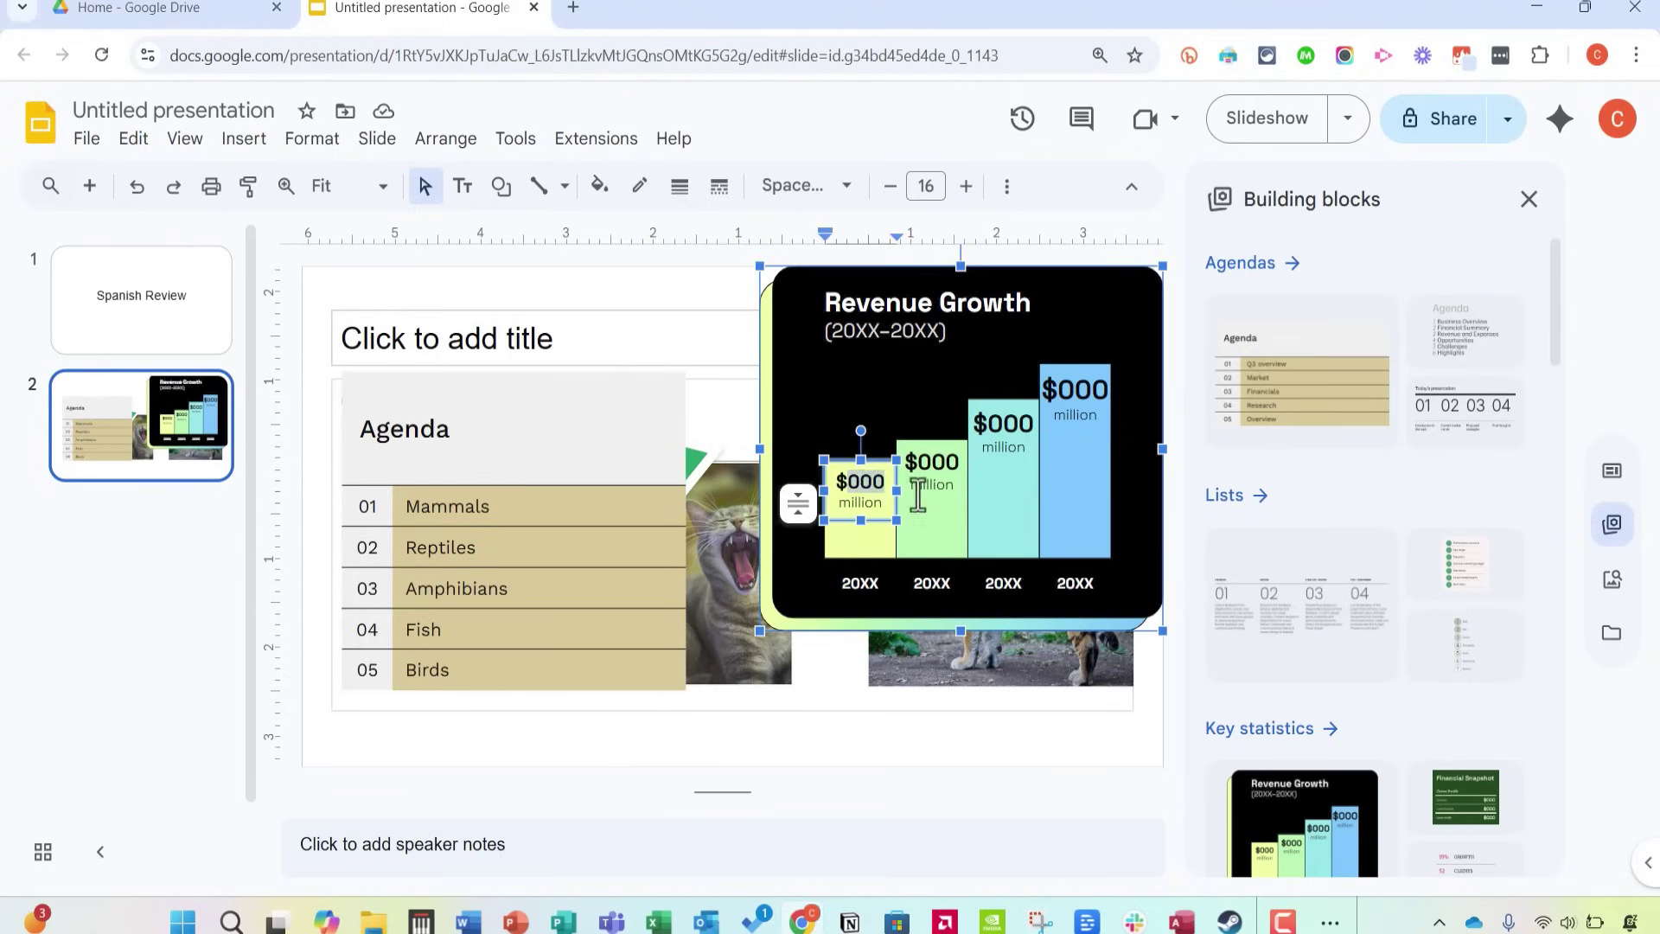
type("100")
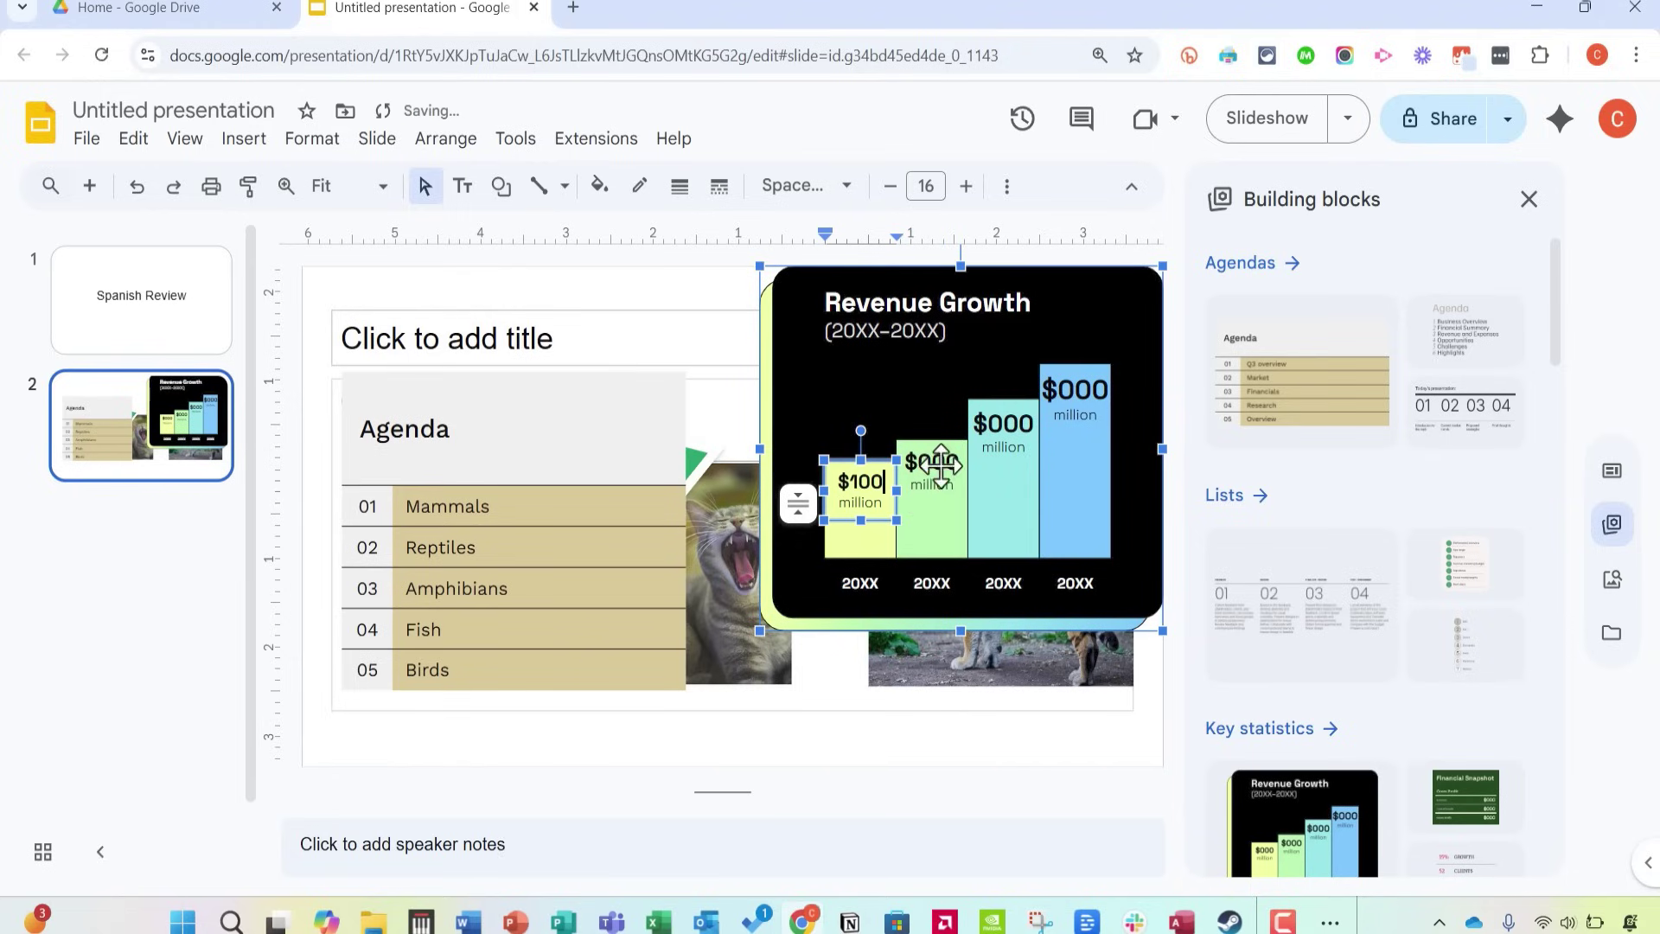
double_click(938, 463)
type("4")
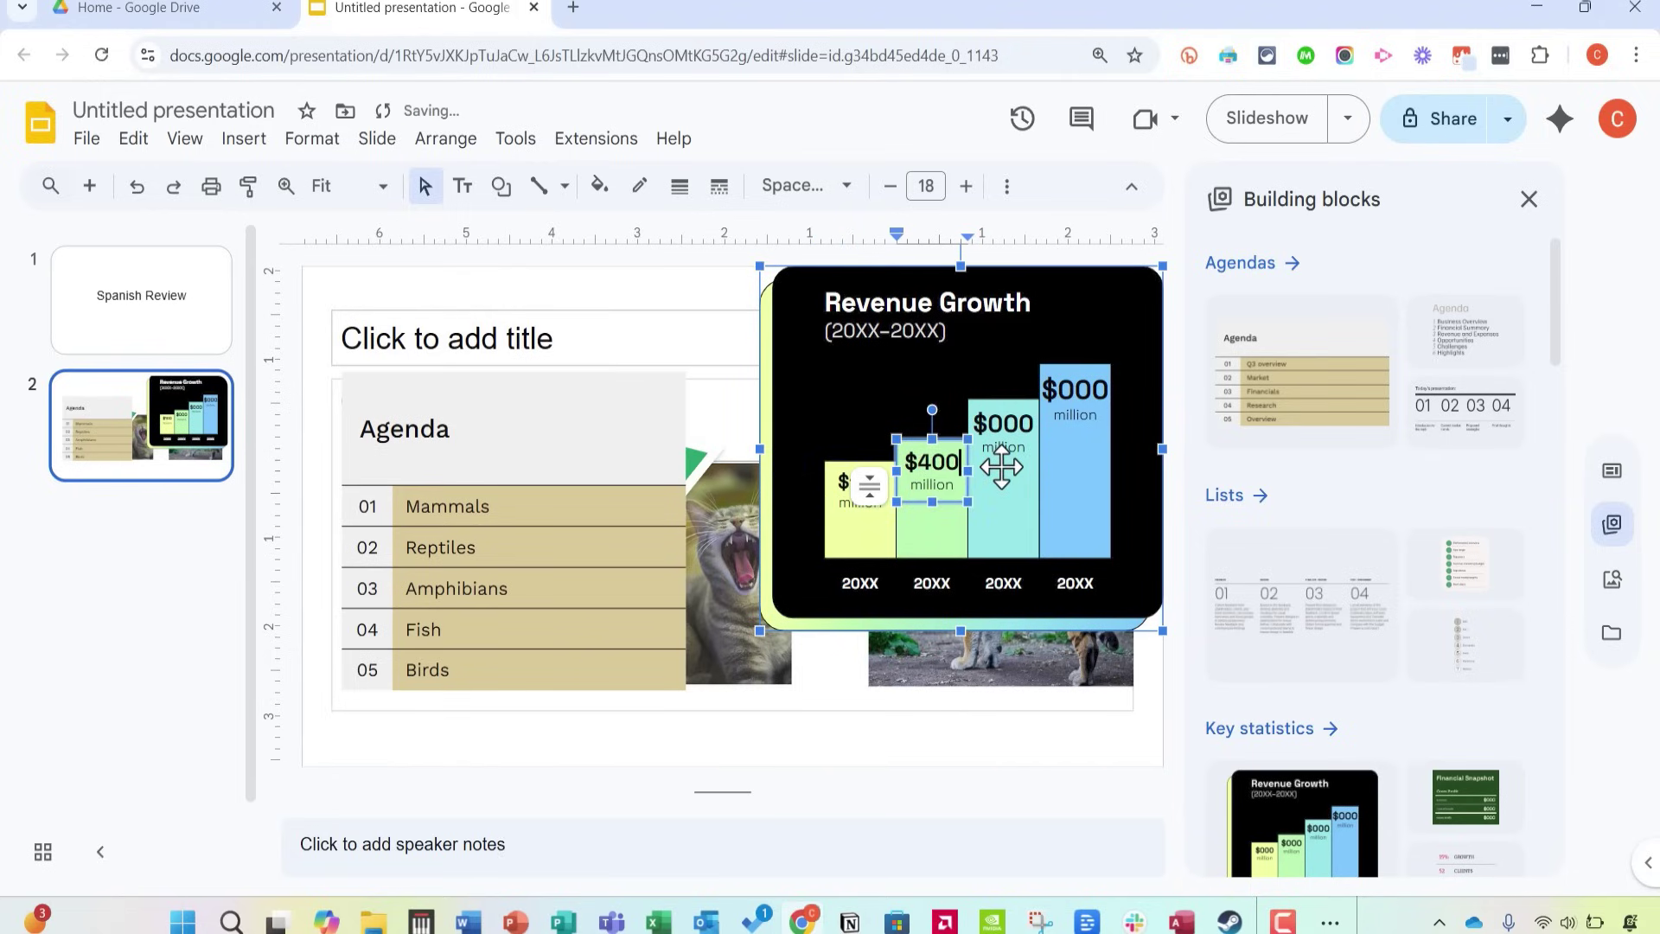
left_click(936, 583)
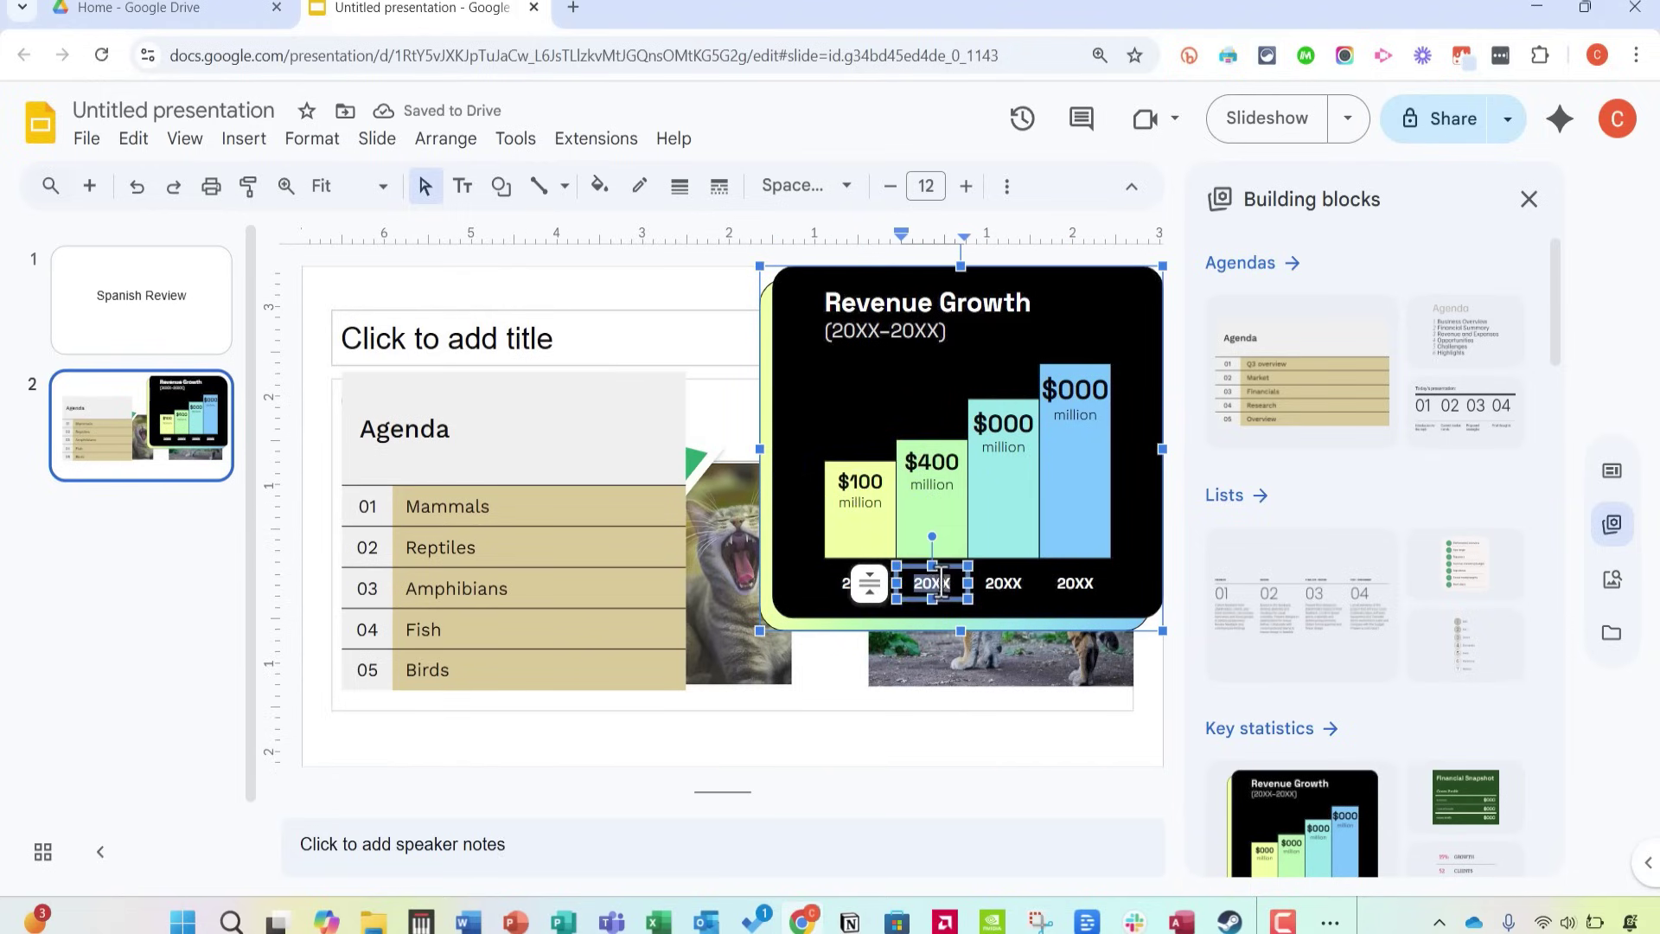
type("25")
double_click(880, 294)
left_click(1177, 298)
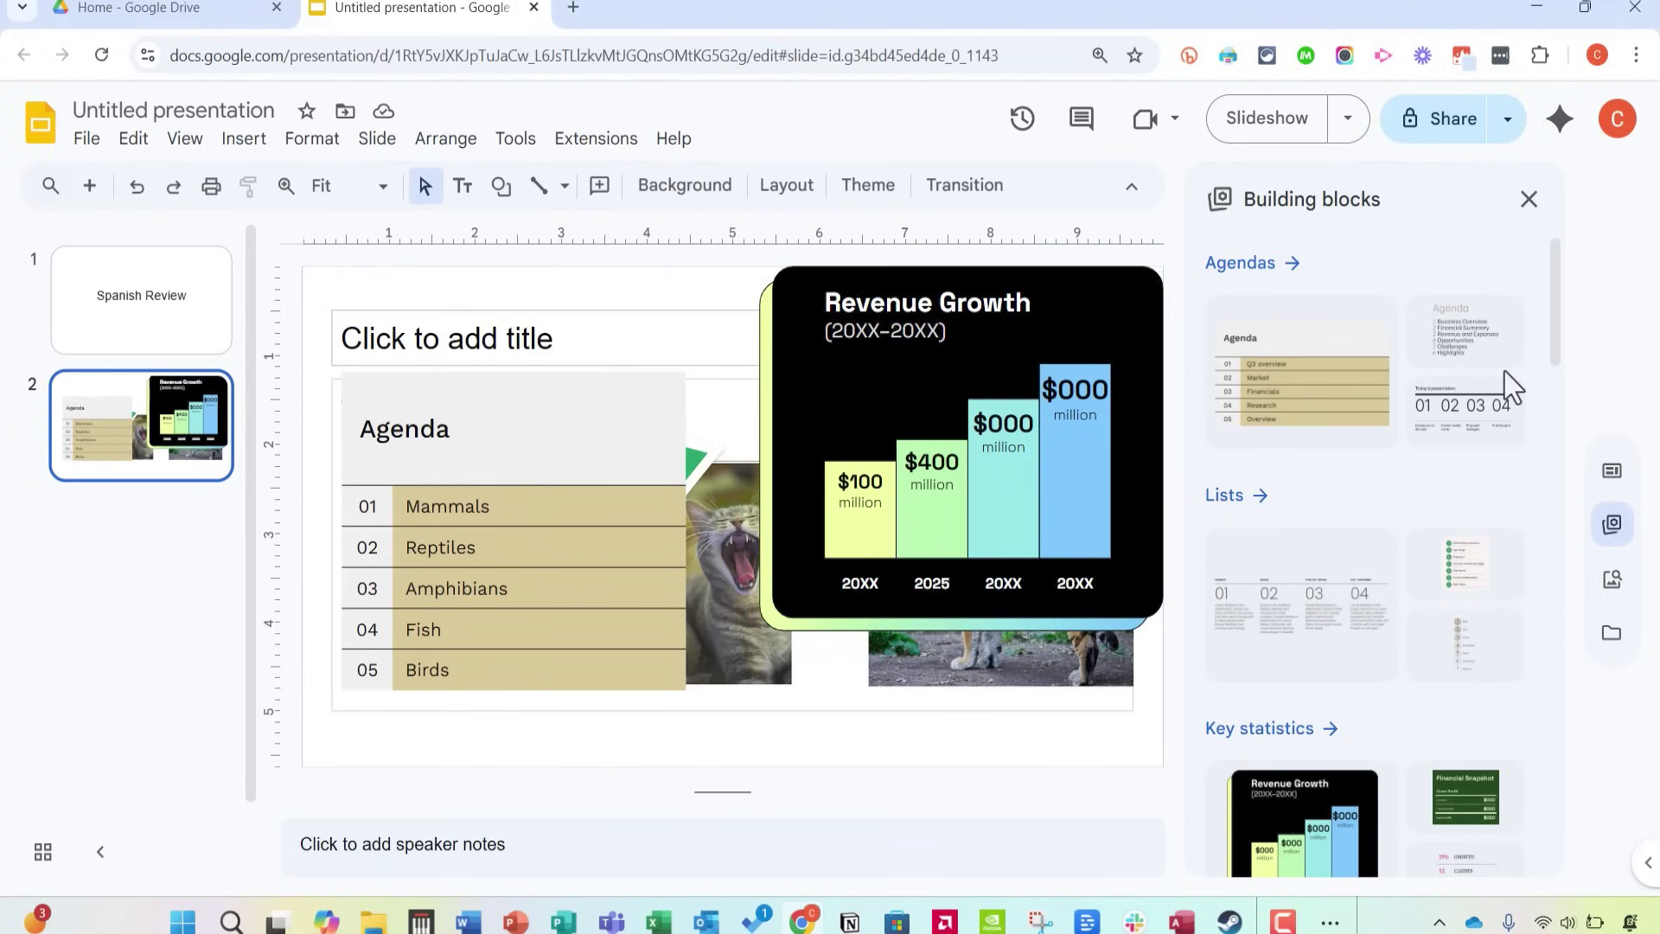
Shrink the Revenue Growth chart and place it beside the agenda.
left_click_drag(826, 375, 605, 357)
left_click_drag(904, 282, 952, 440)
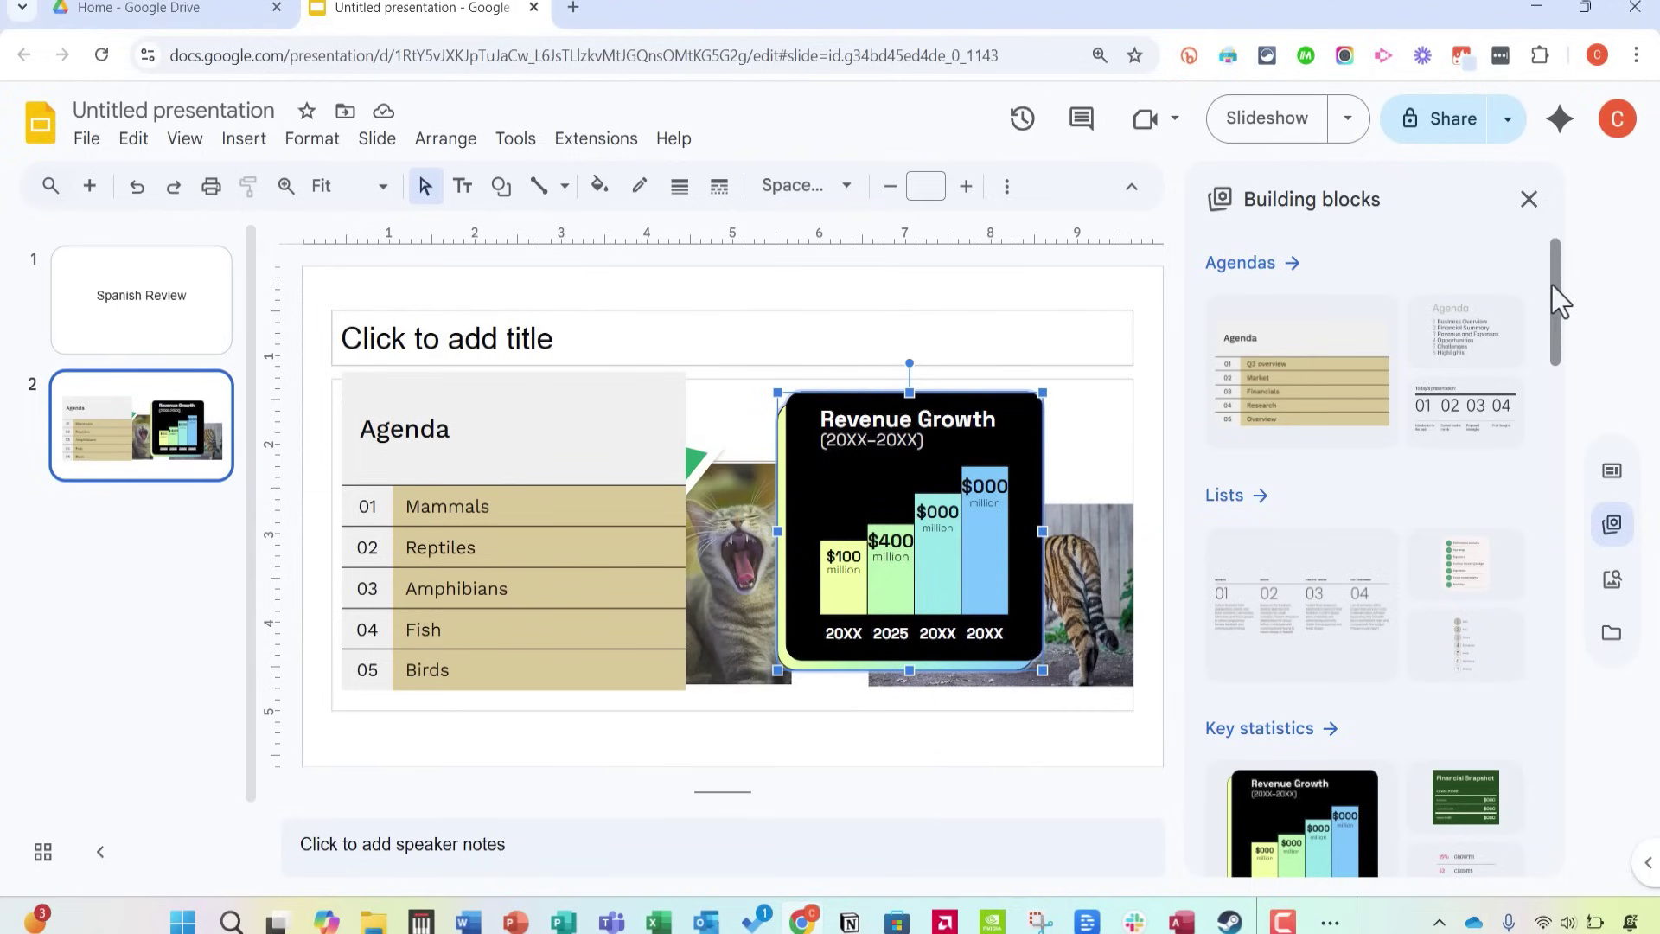
mouse_move(1549, 243)
left_mouse_down()
mouse_move(1547, 482)
mouse_move(1546, 384)
left_mouse_up()
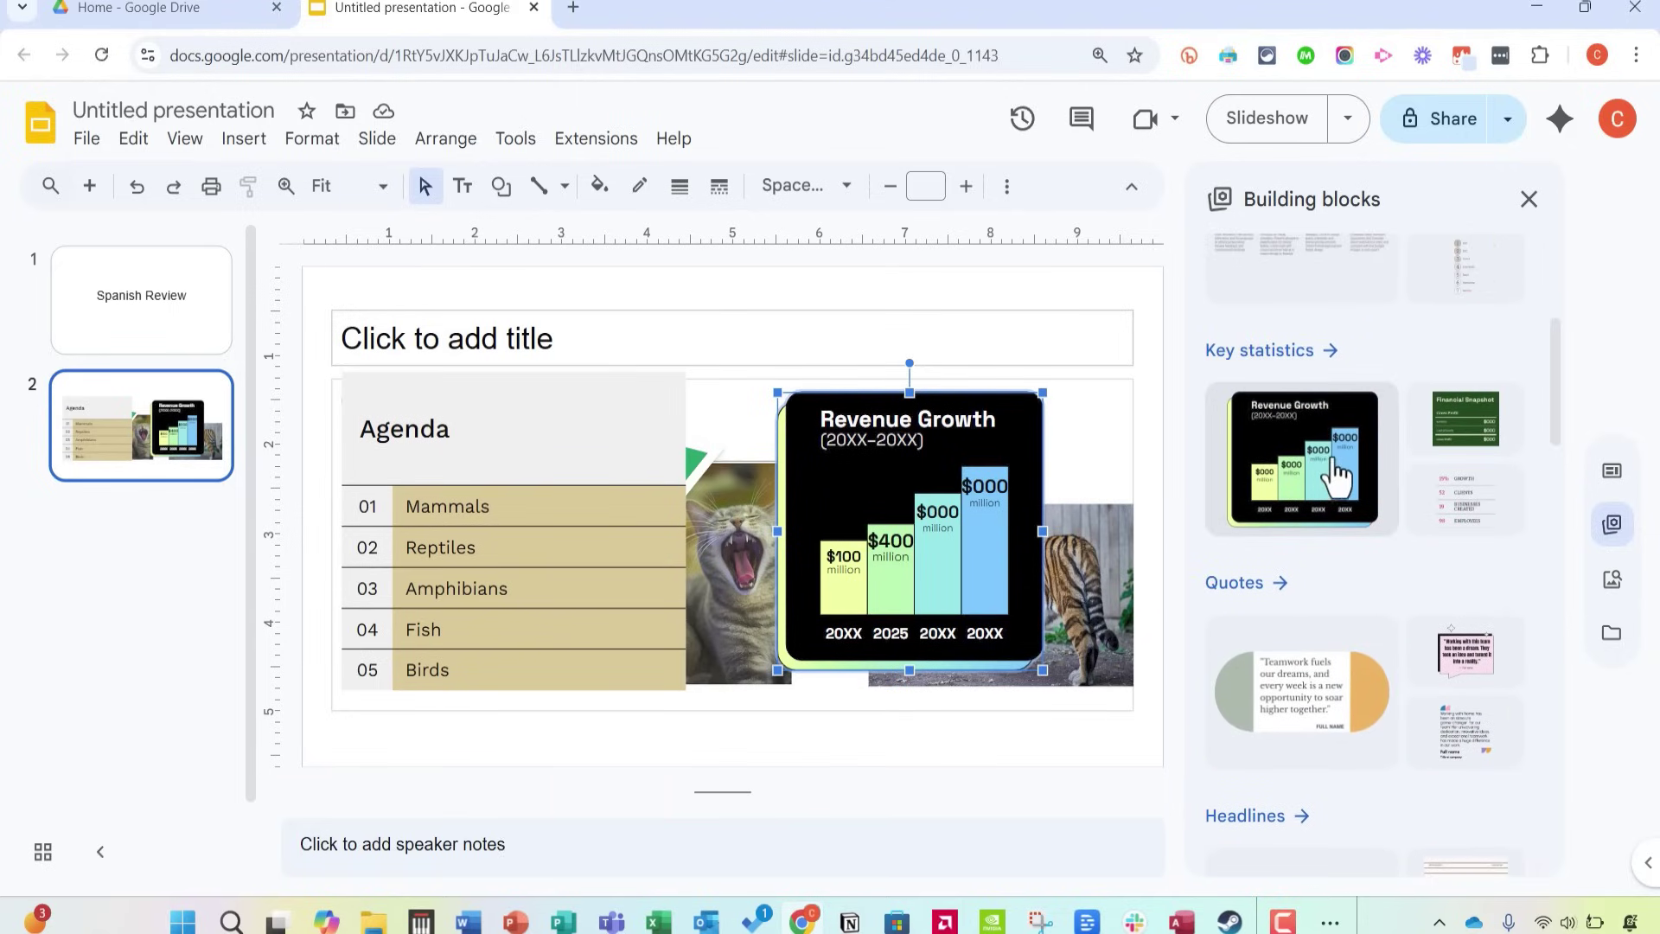
Insert the purple grid statistics block (35%, 40%, 25%) and show the agenda designs.
left_click(1334, 360)
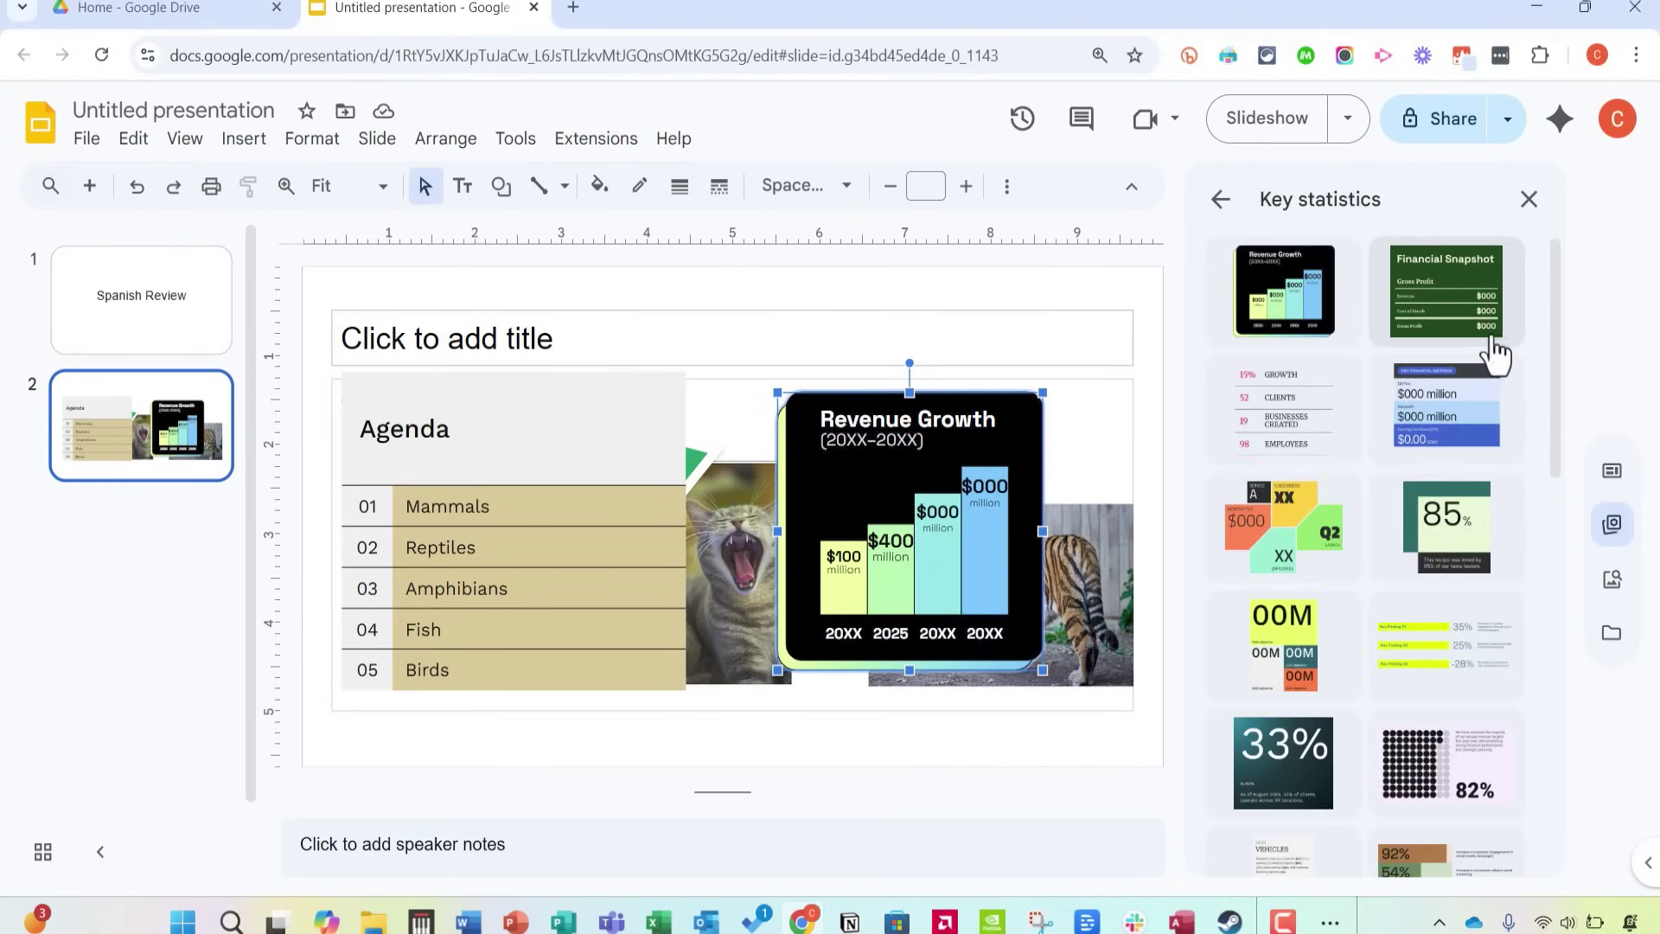
left_click_drag(1554, 344, 1580, 731)
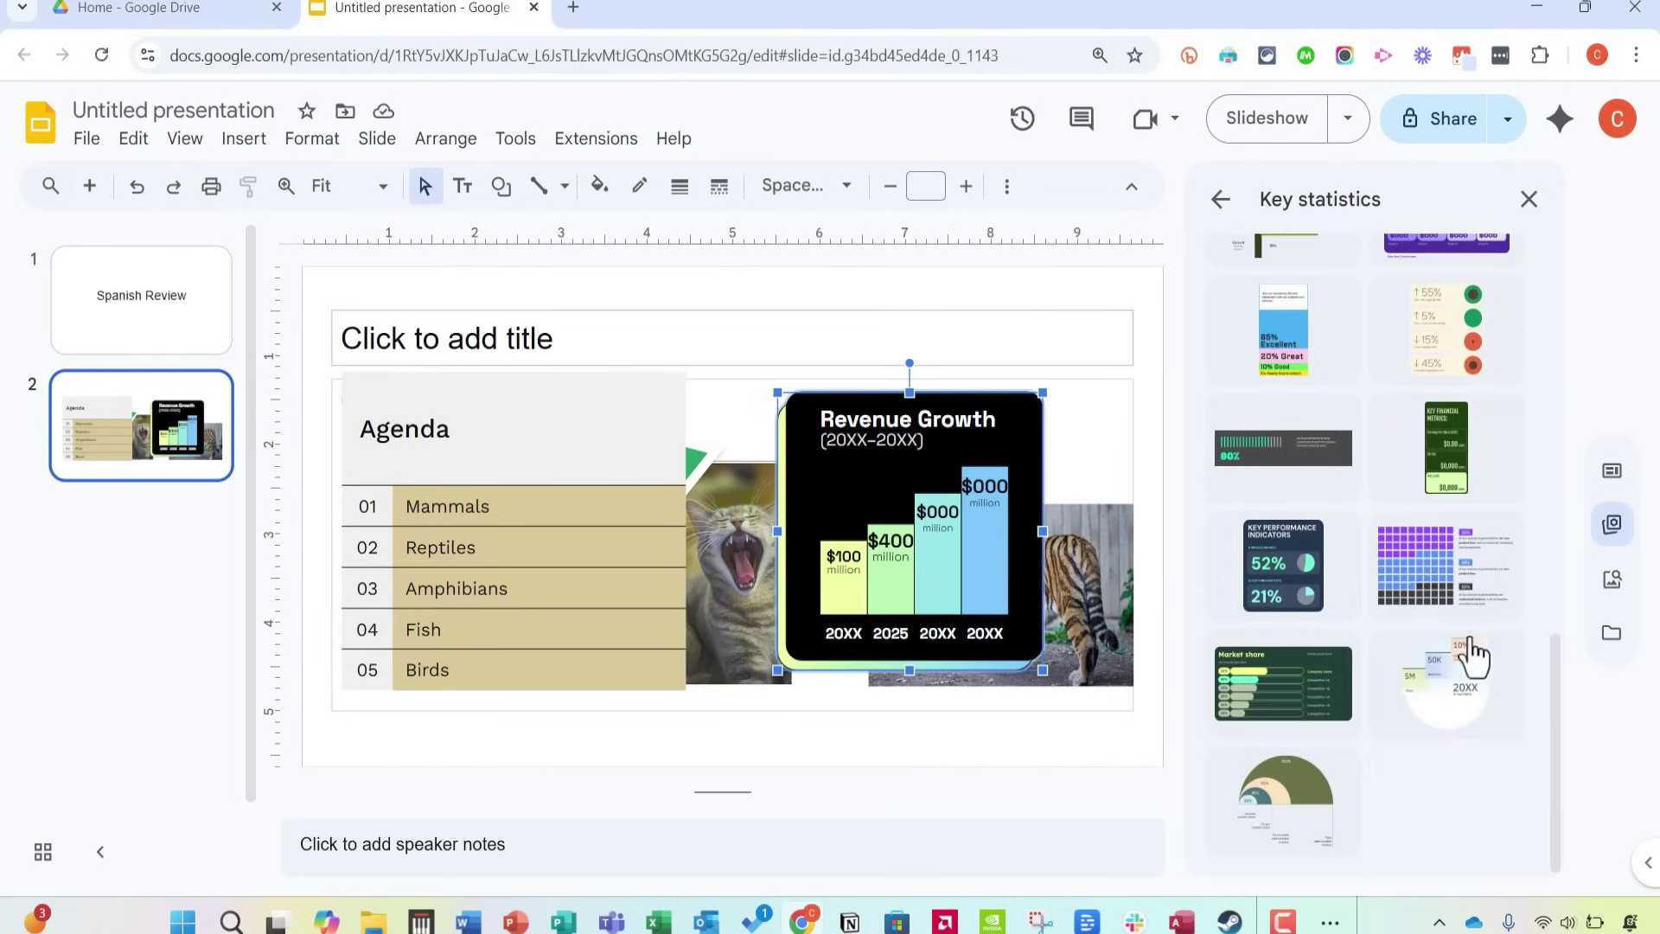
left_click(1452, 593)
mouse_move(651, 490)
left_mouse_down()
mouse_move(417, 378)
mouse_move(628, 503)
left_mouse_up()
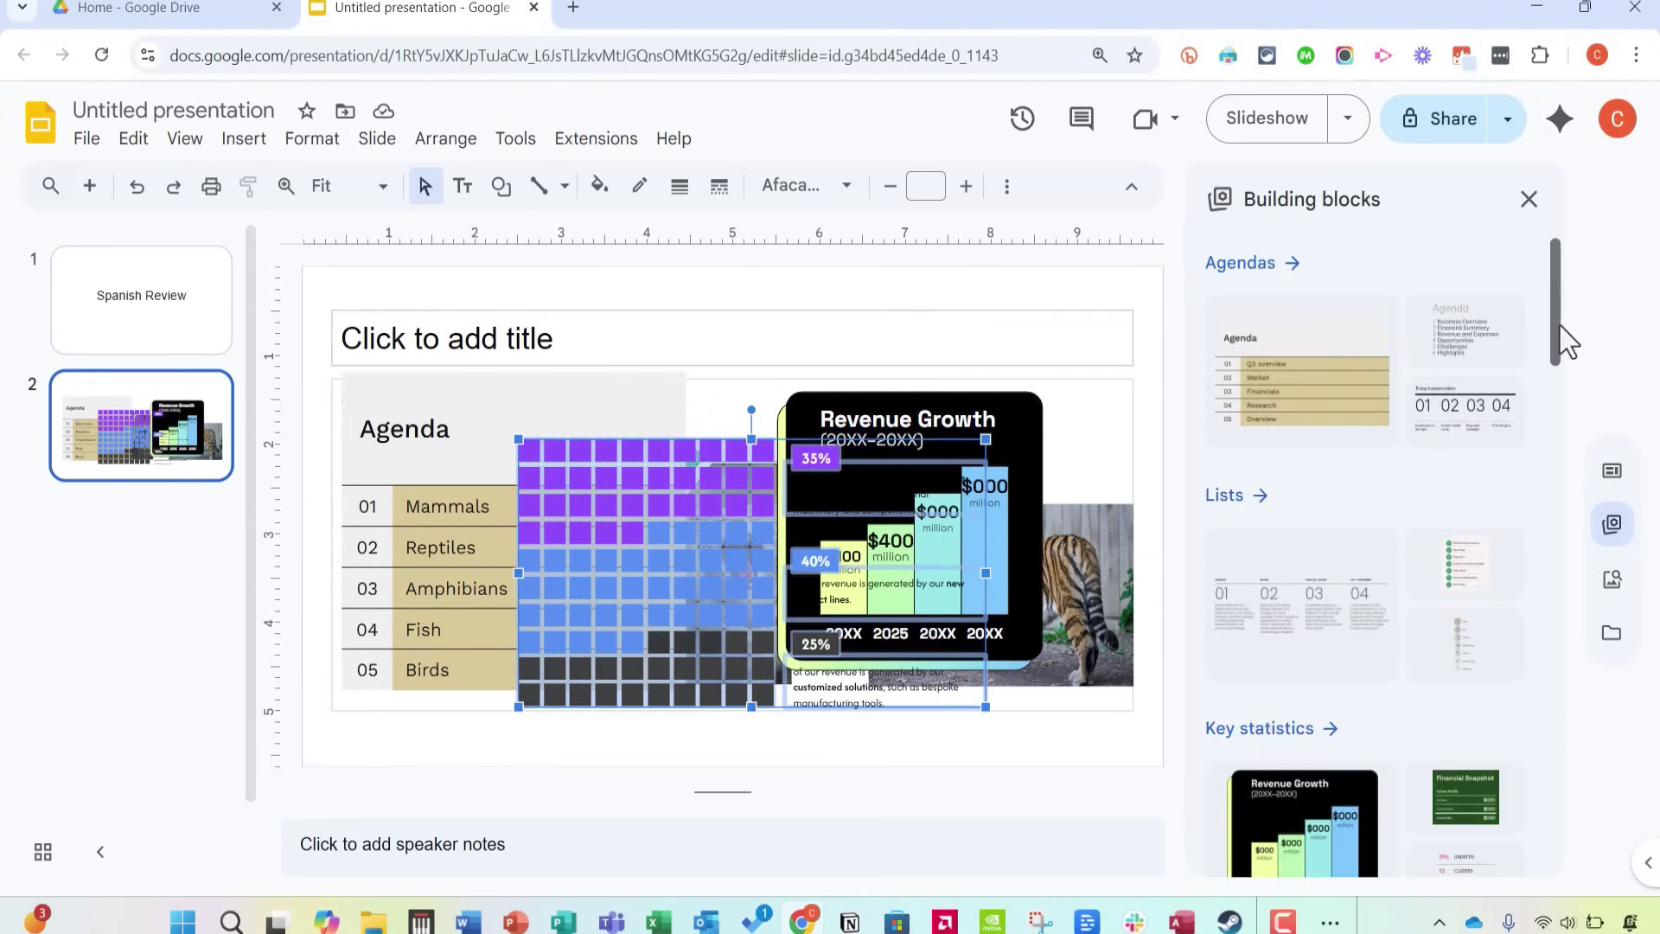
mouse_move(1559, 325)
left_mouse_down()
mouse_move(1557, 429)
mouse_move(1537, 319)
left_mouse_up()
left_click(1292, 264)
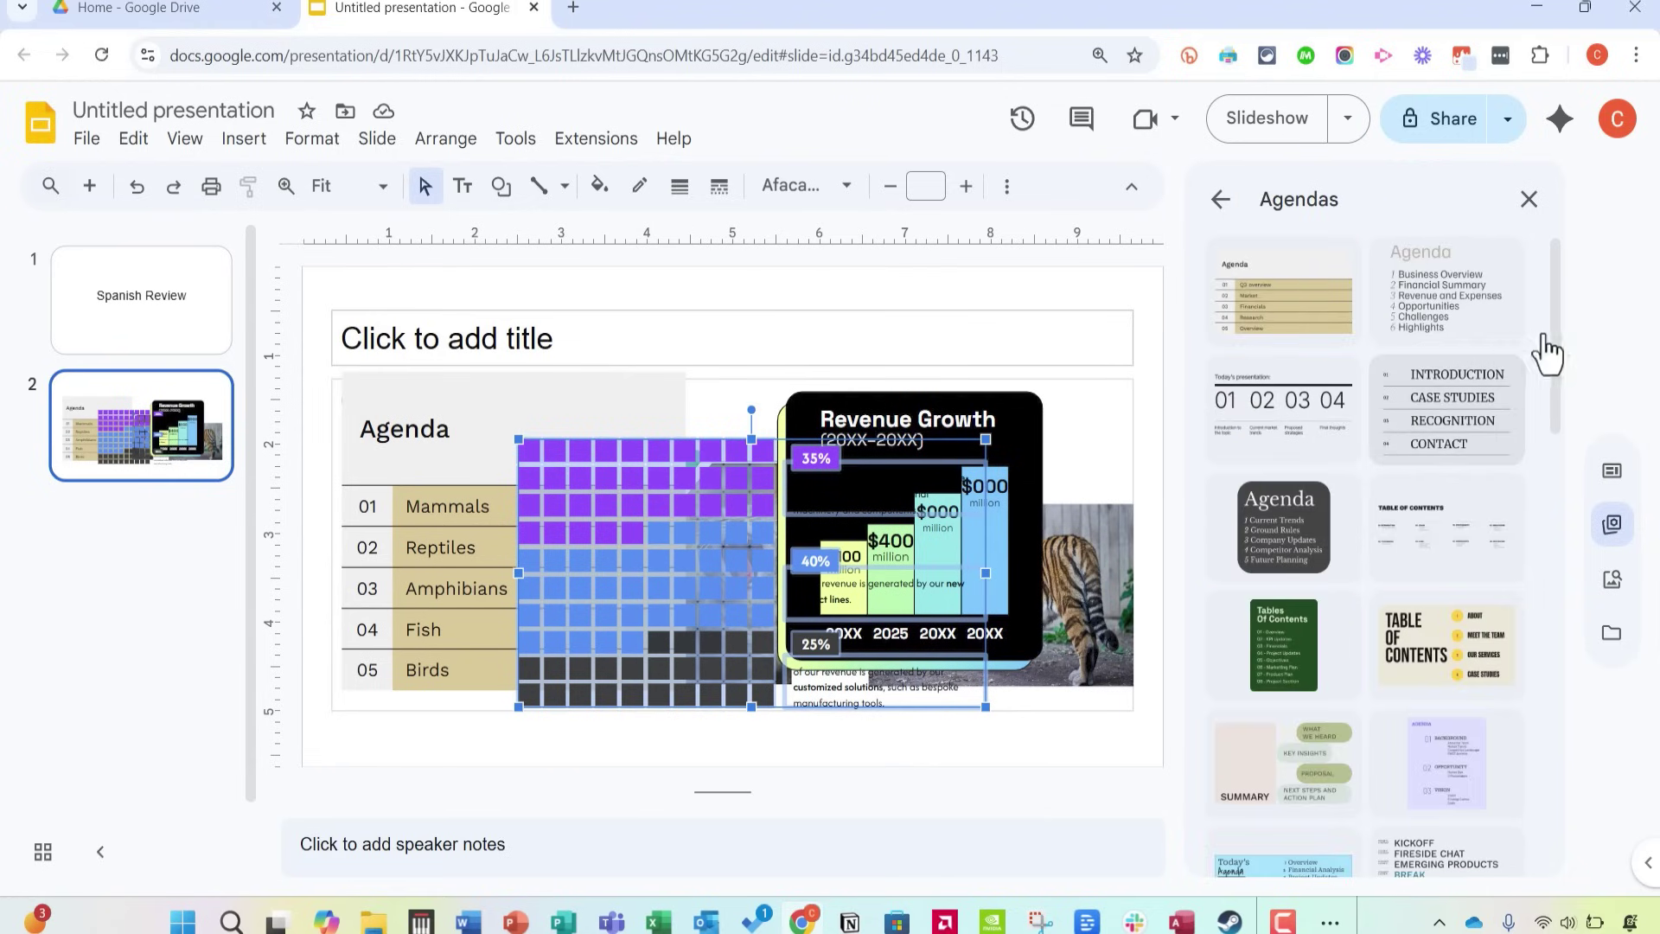
mouse_move(1558, 375)
left_mouse_down()
mouse_move(1584, 842)
mouse_move(1563, 374)
left_mouse_up()
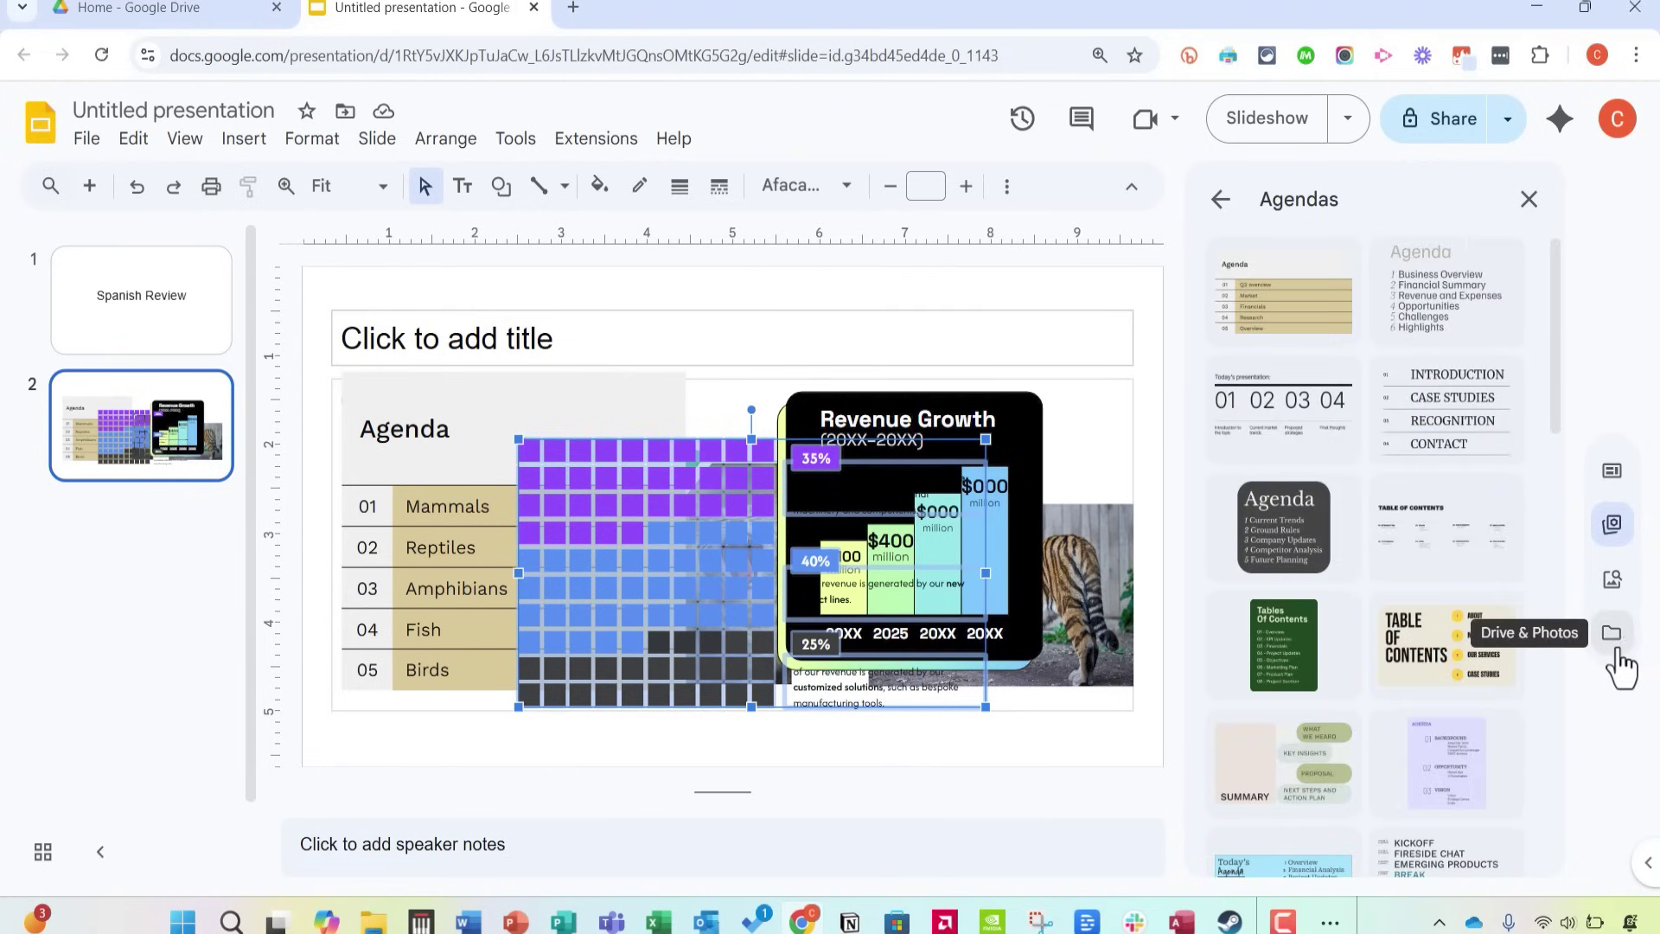
Show the Templates gallery with Investor Pitch Deck and Leadership Workshop designs.
left_click(1615, 479)
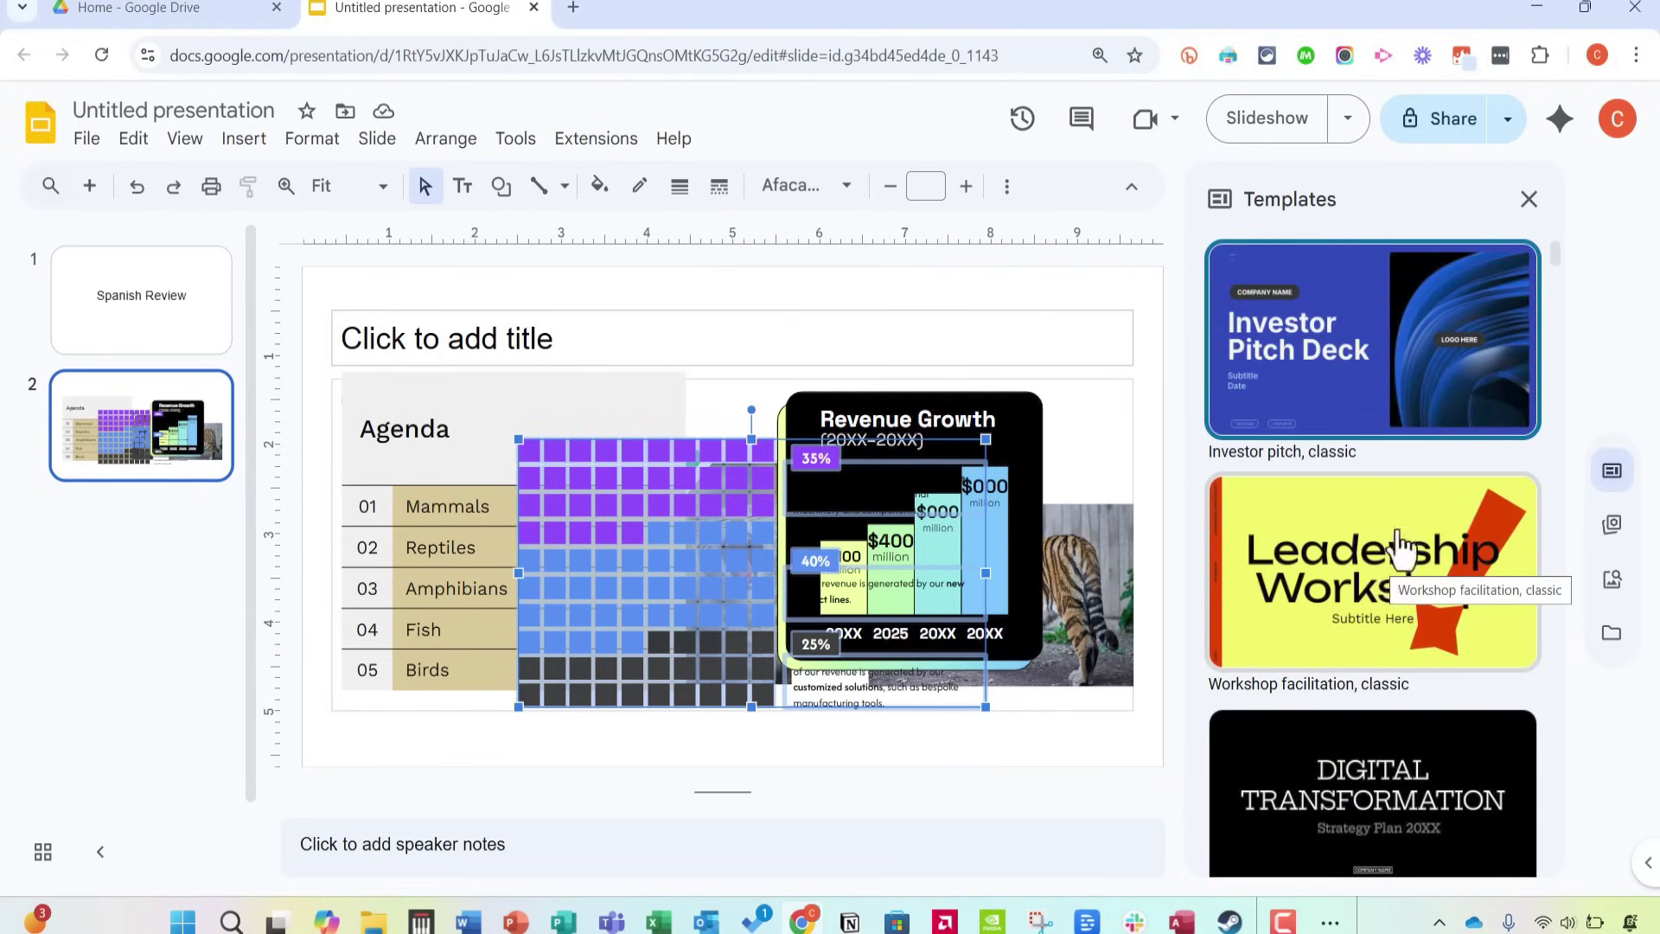
left_click(1613, 474)
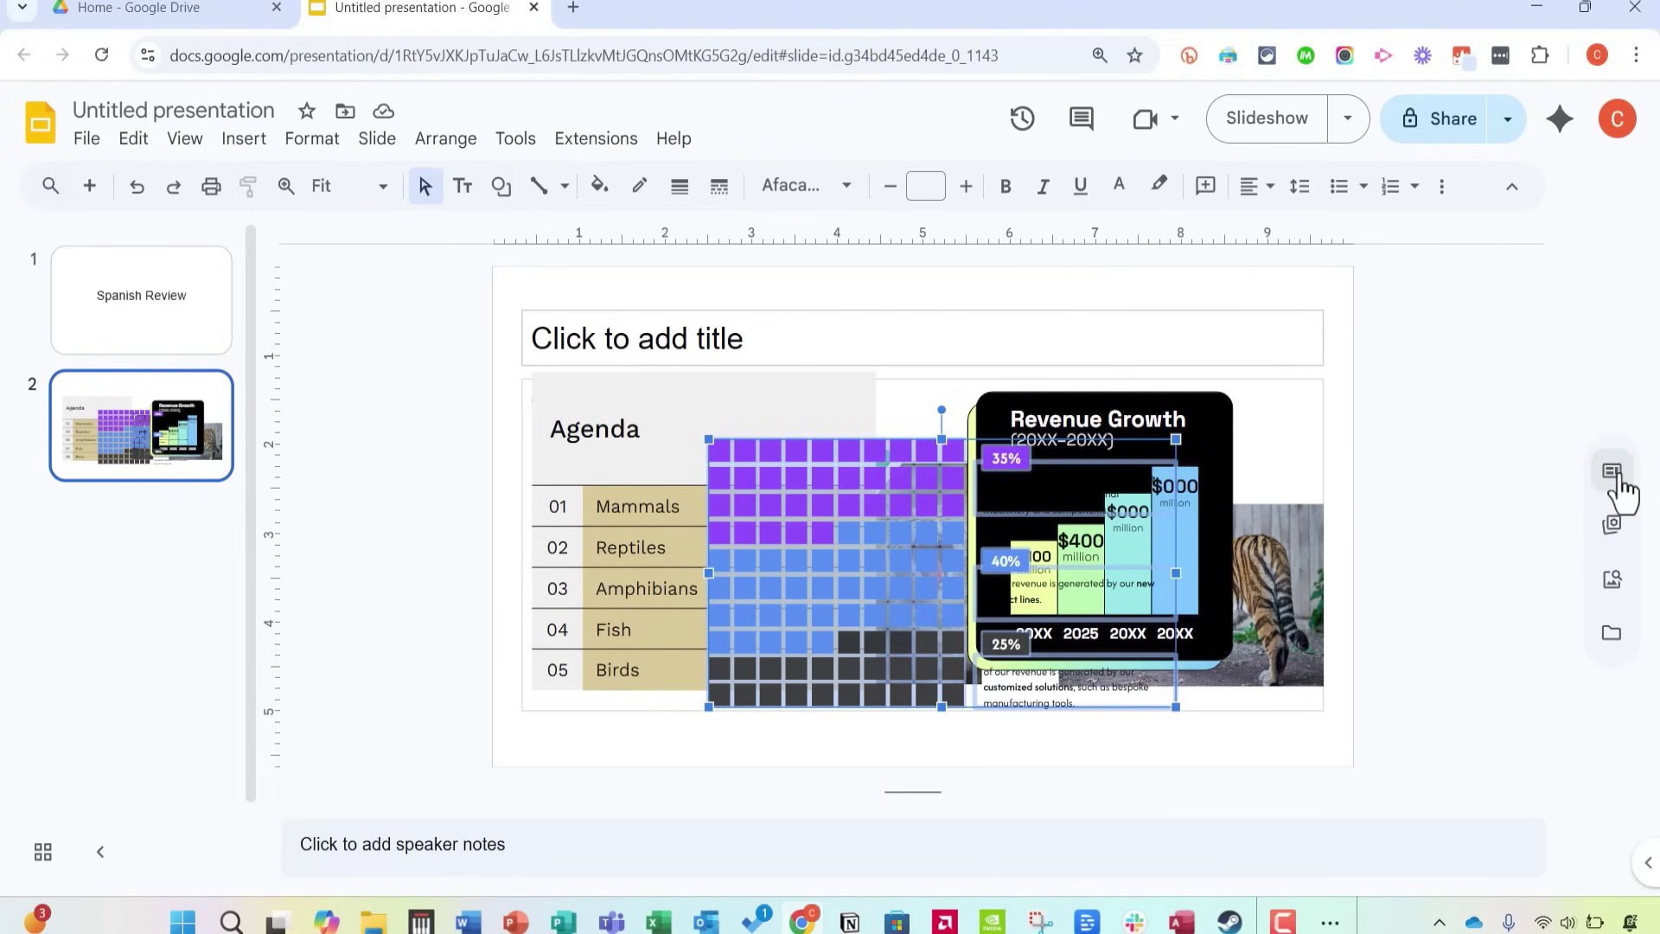
left_click(1613, 473)
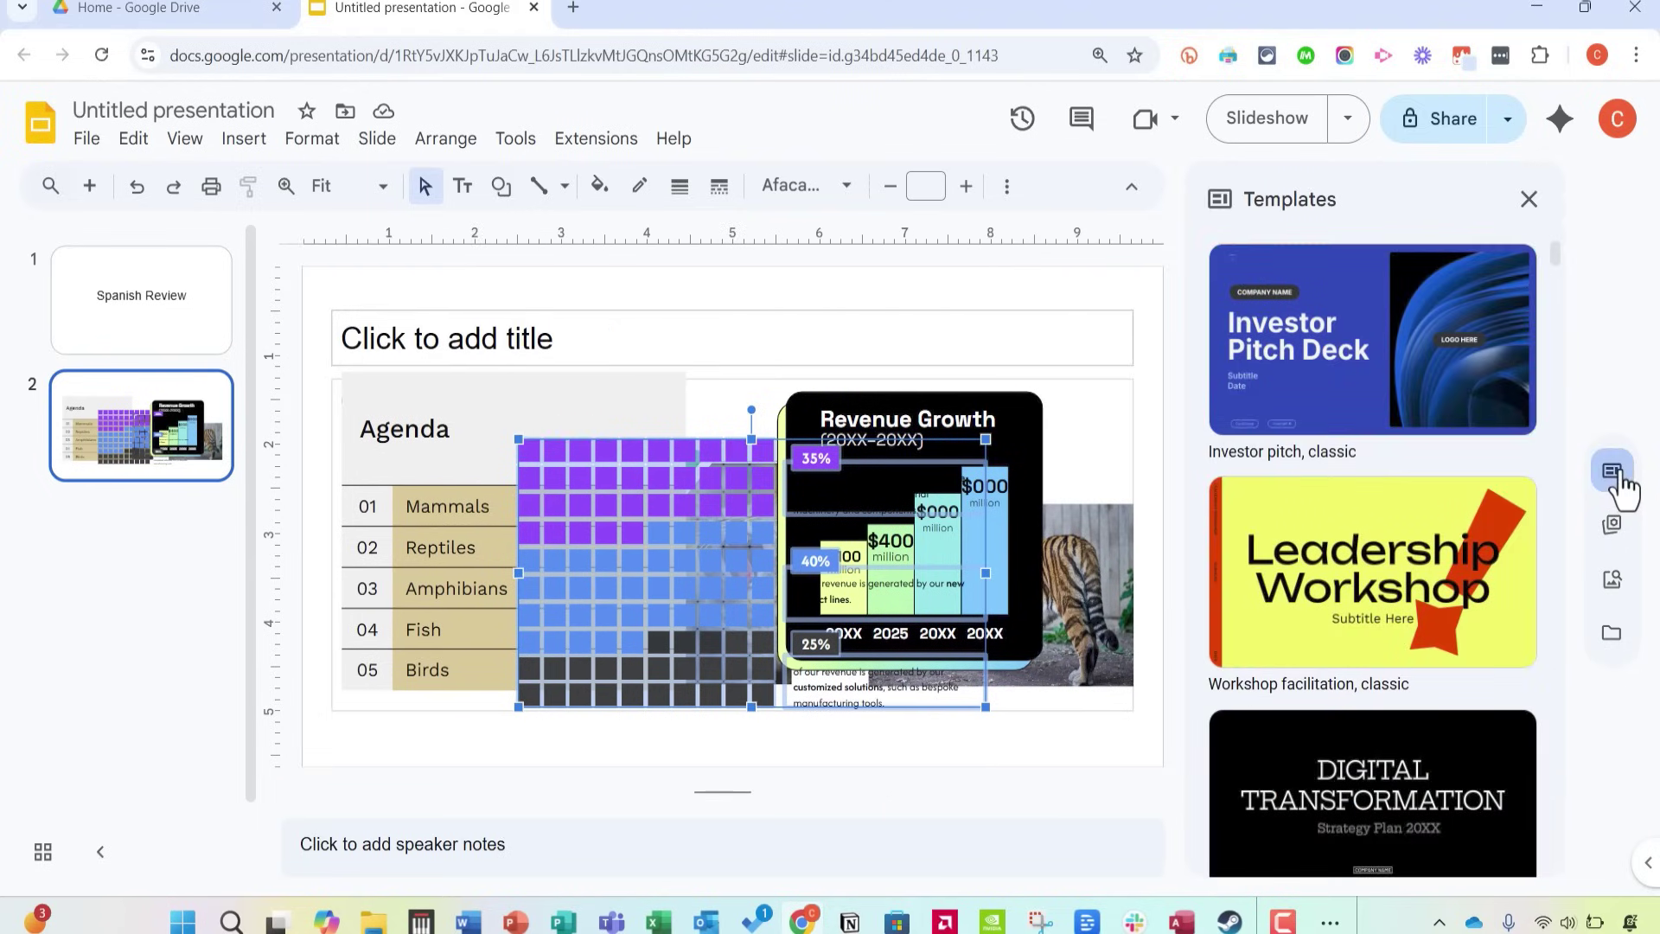
Close and reopen the slide templates gallery, then scroll down the template list.
left_click(1529, 201)
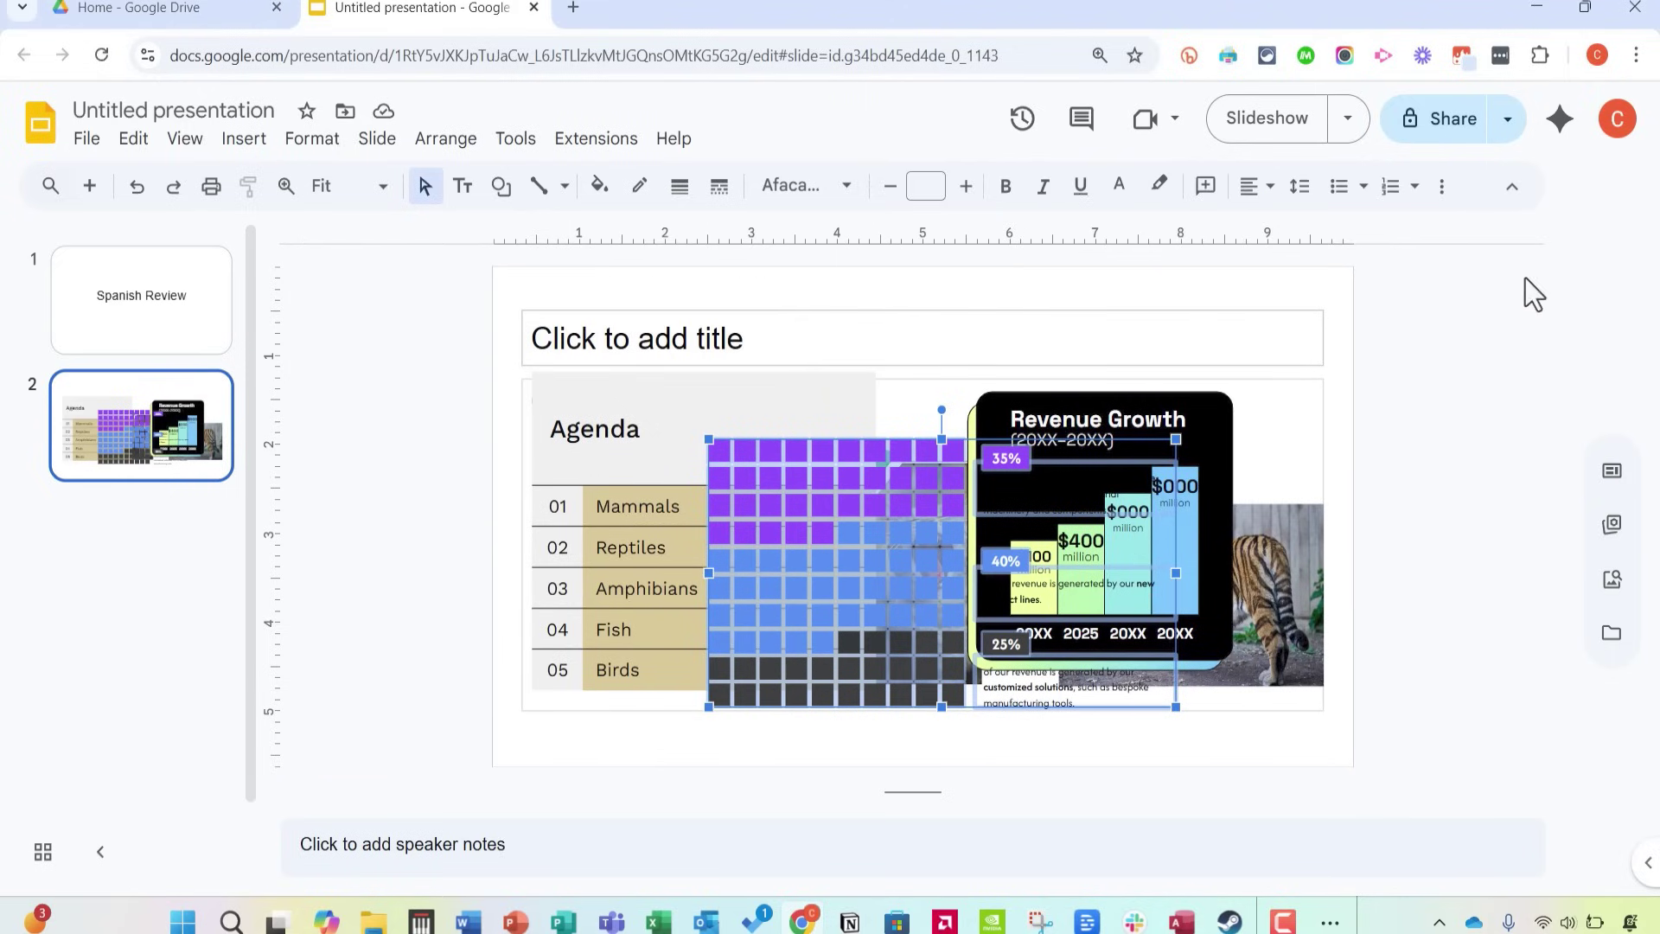
left_click(1613, 474)
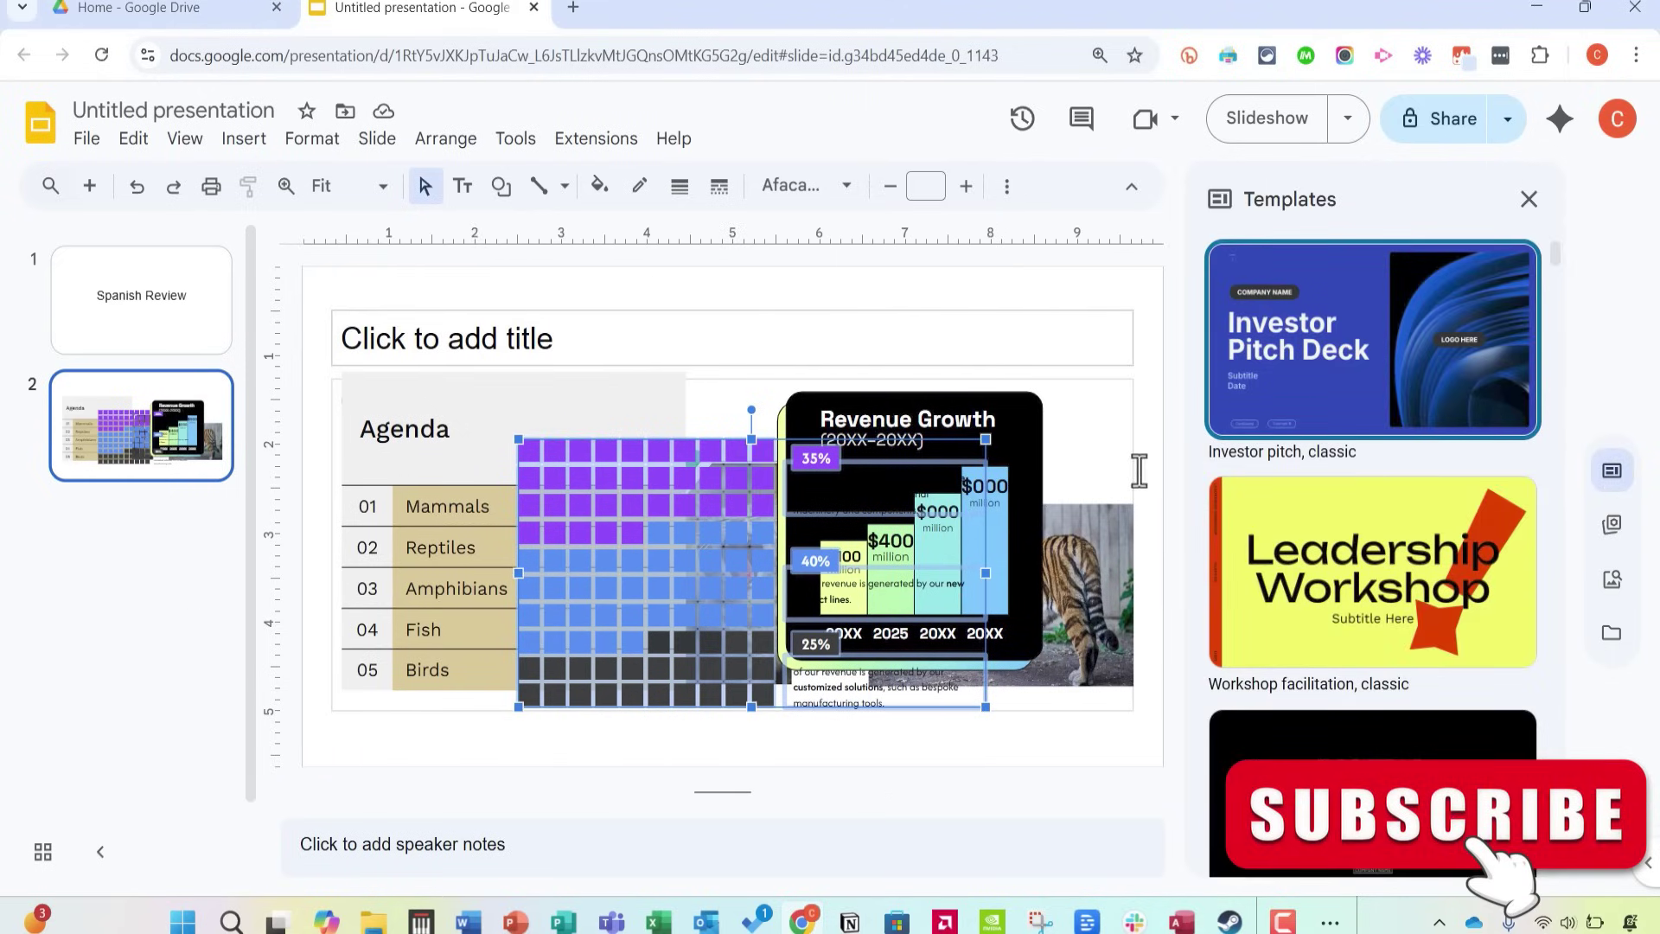
scroll(1337, 480, "down", 15)
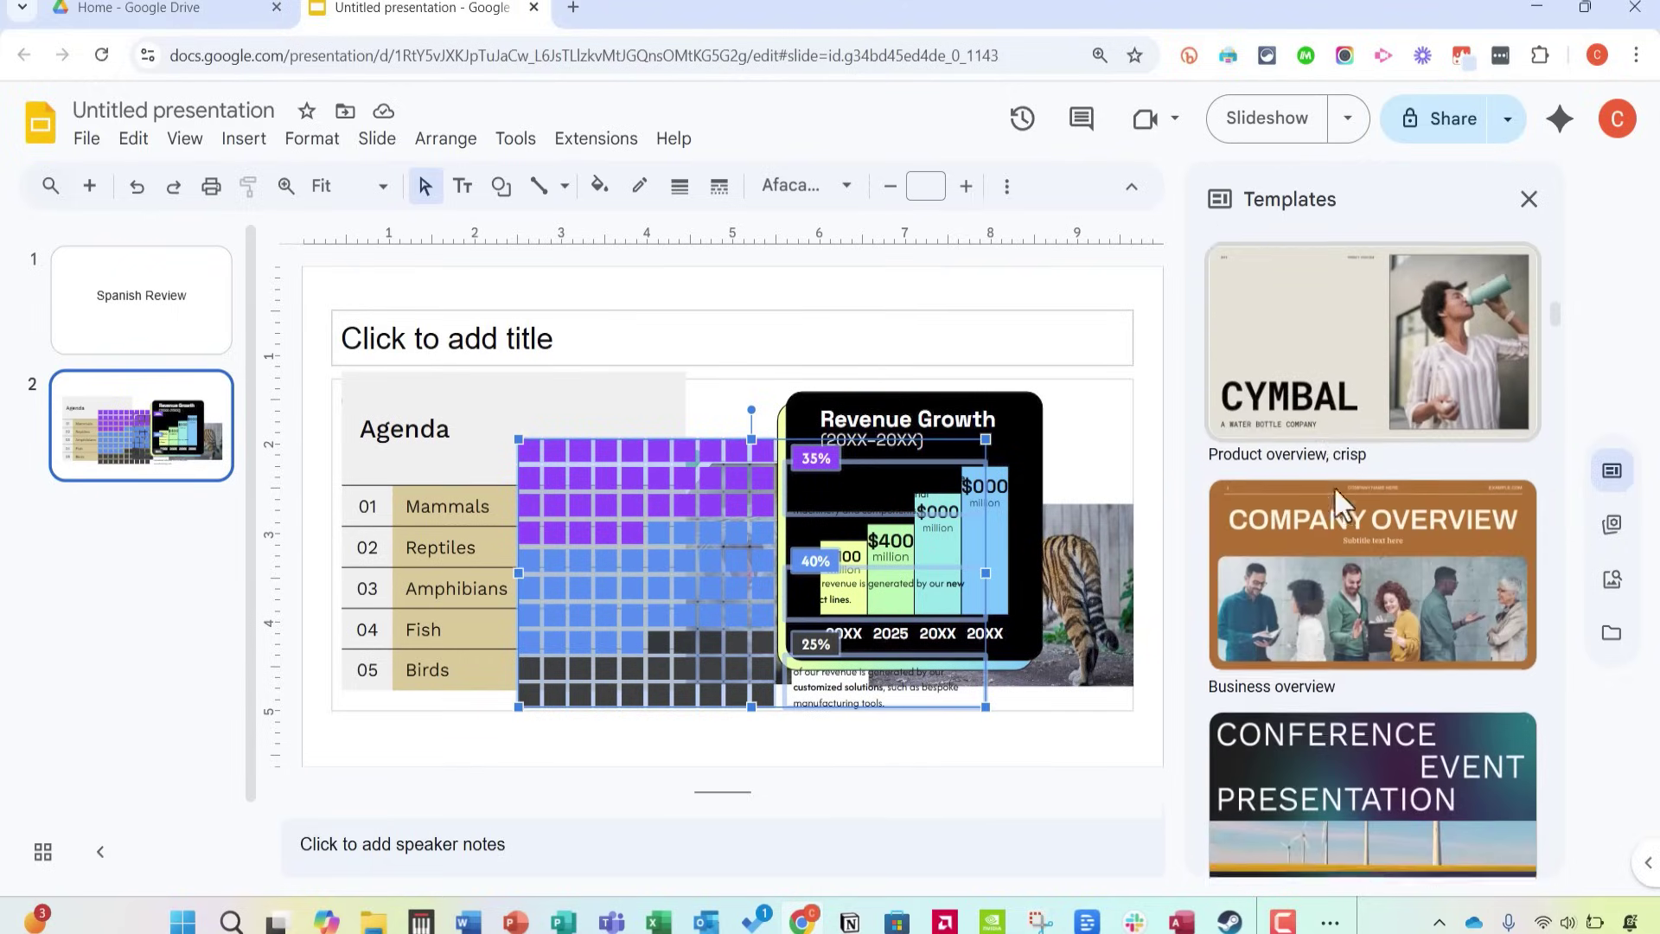
scroll(1335, 485, "down", 20)
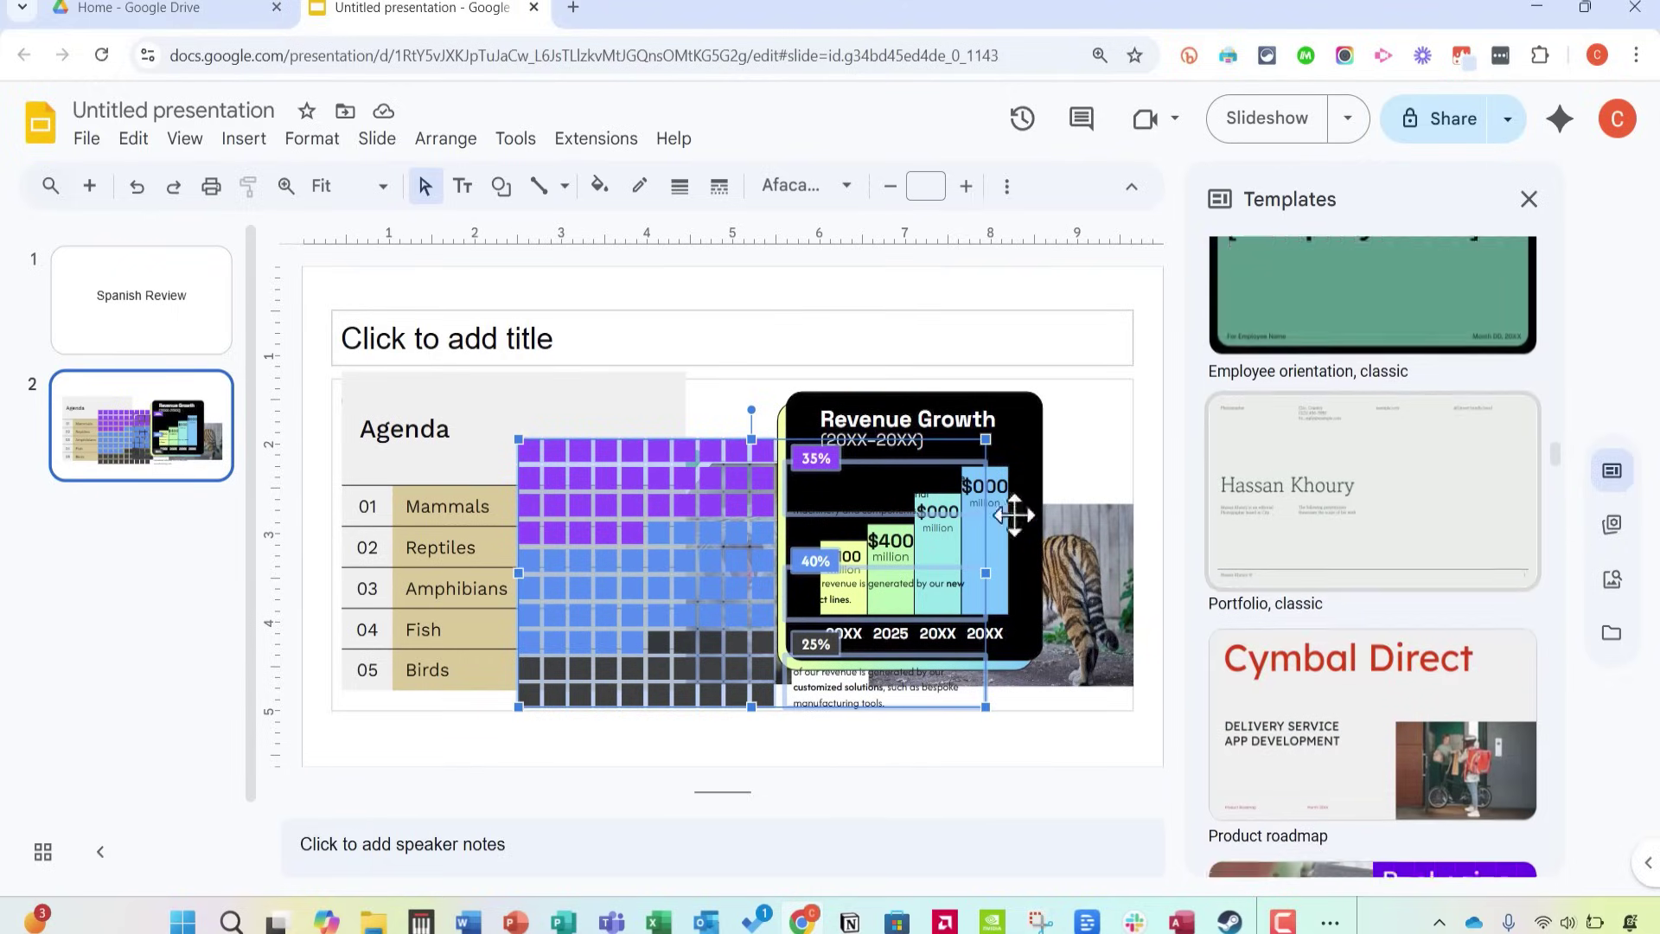
Select slide 1, Spanish Review, in the filmstrip while browsing the templates.
left_click(181, 247)
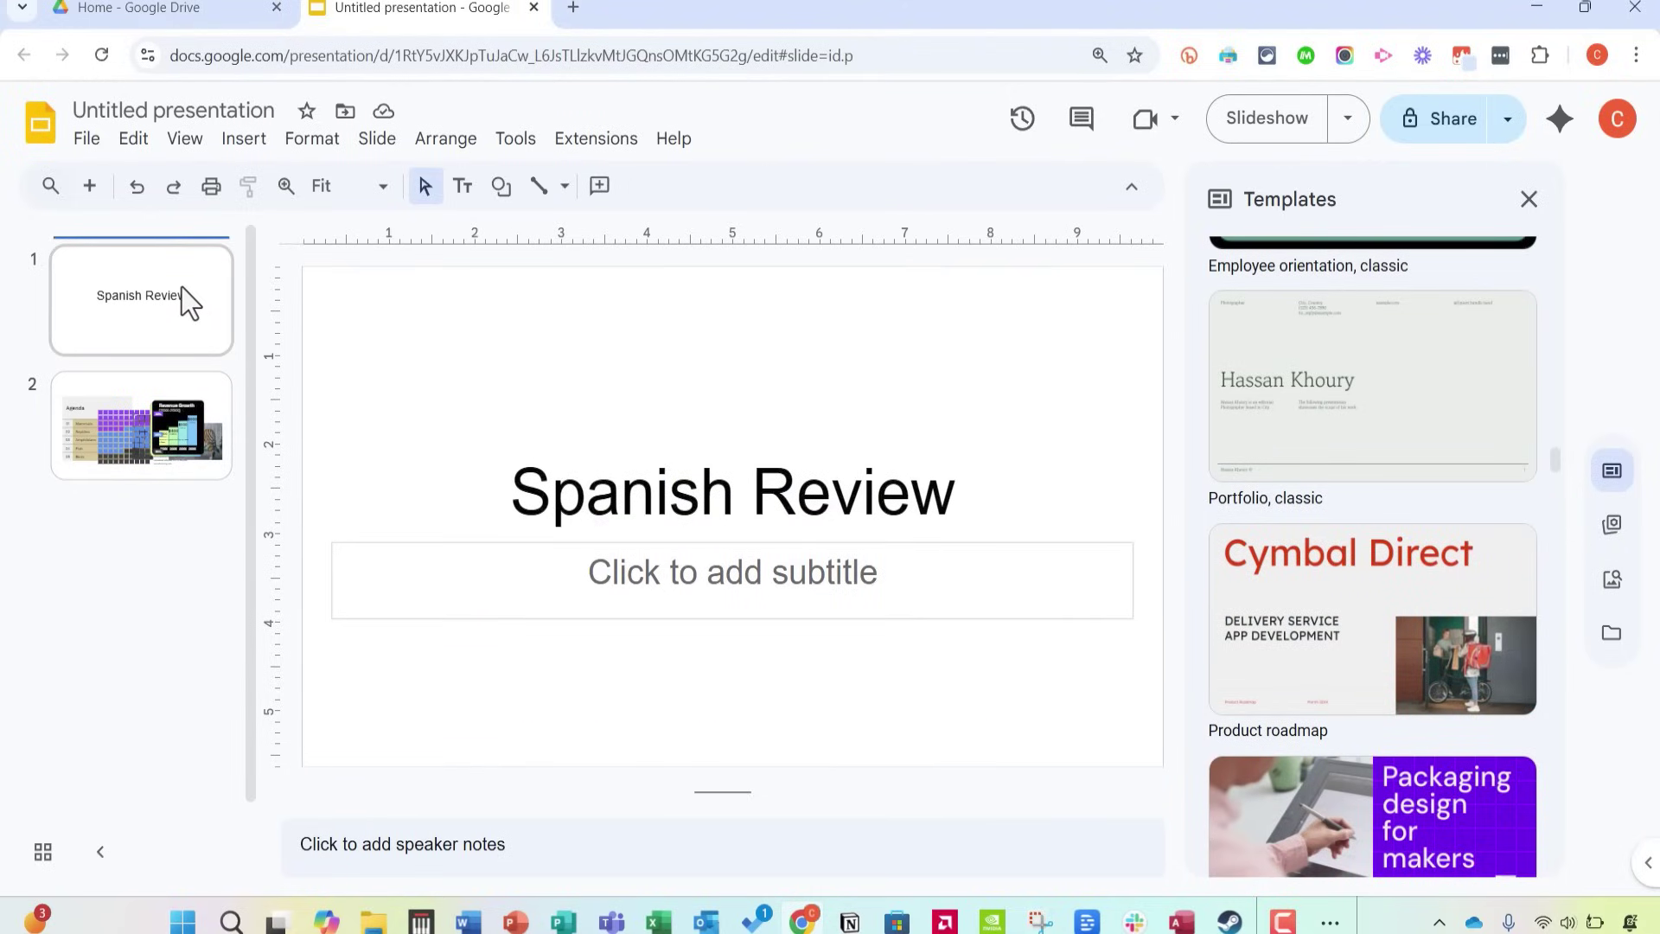
scroll(1519, 667, "up", 15)
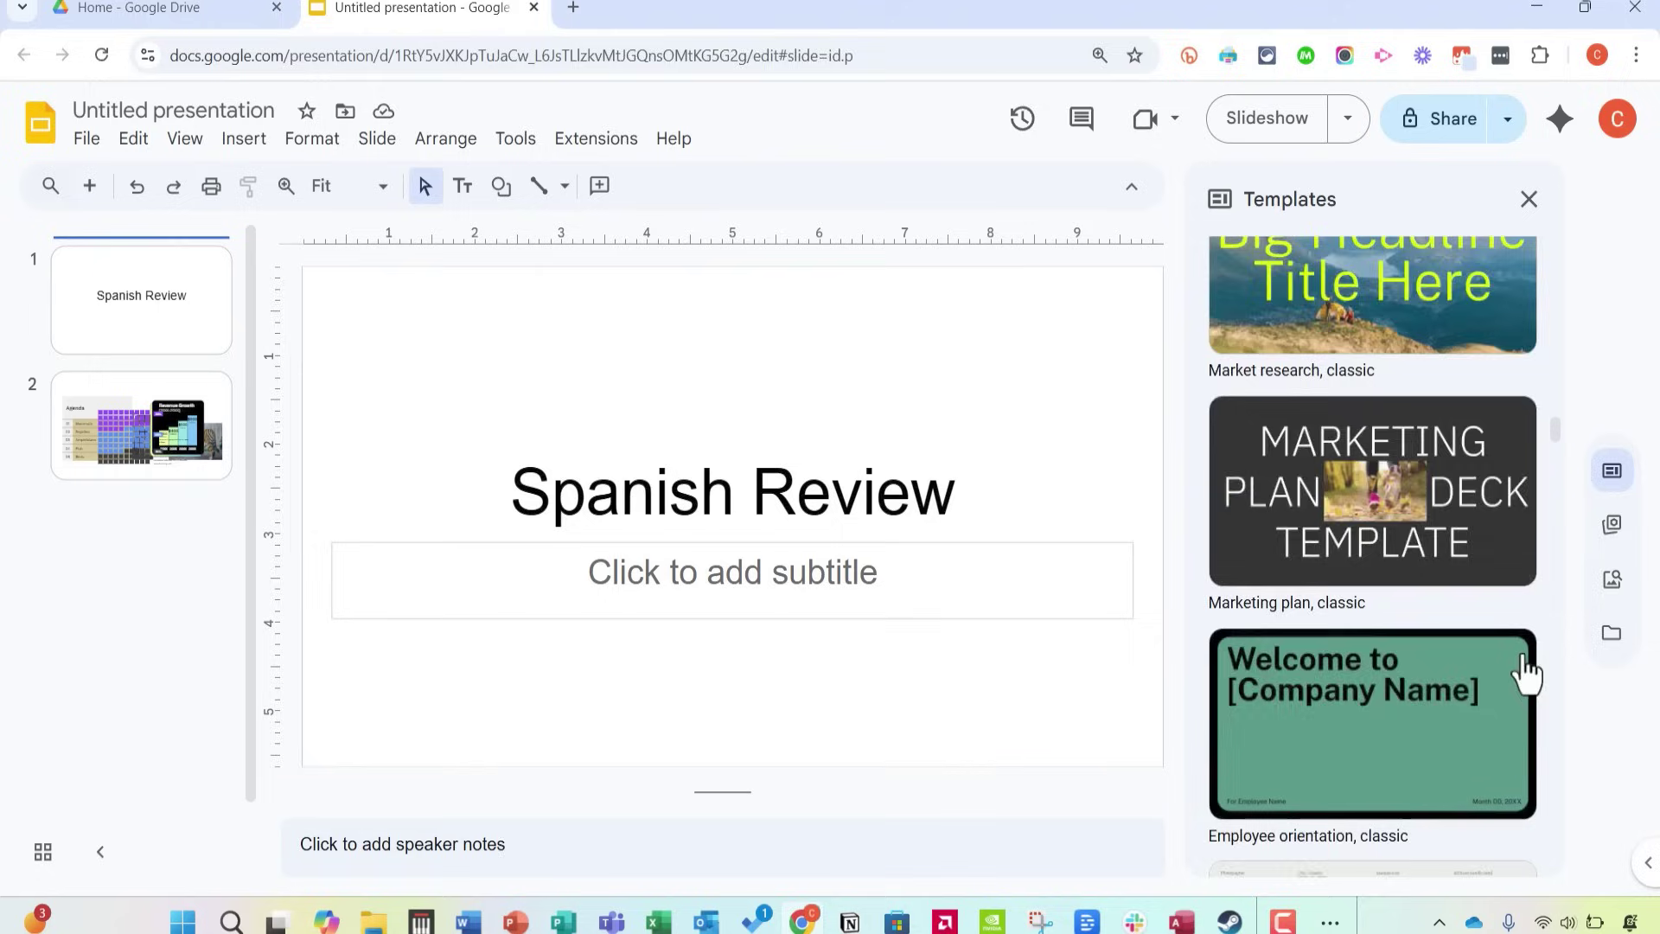
scroll(1513, 672, "up", 15)
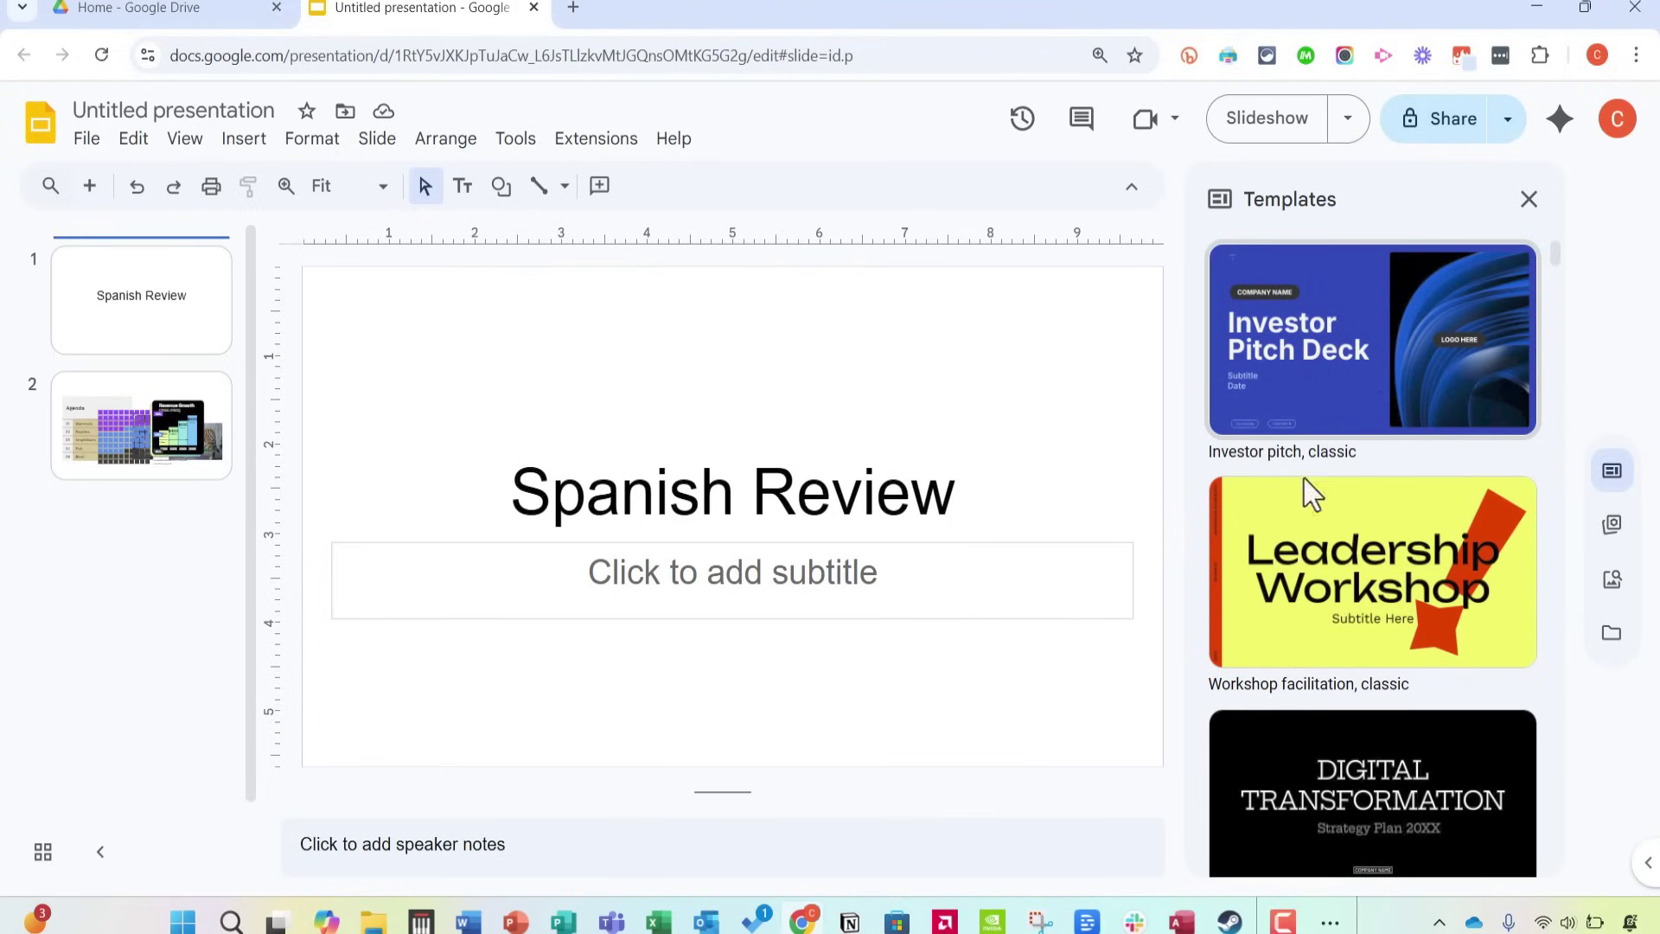
scroll(1441, 644, "down", 10)
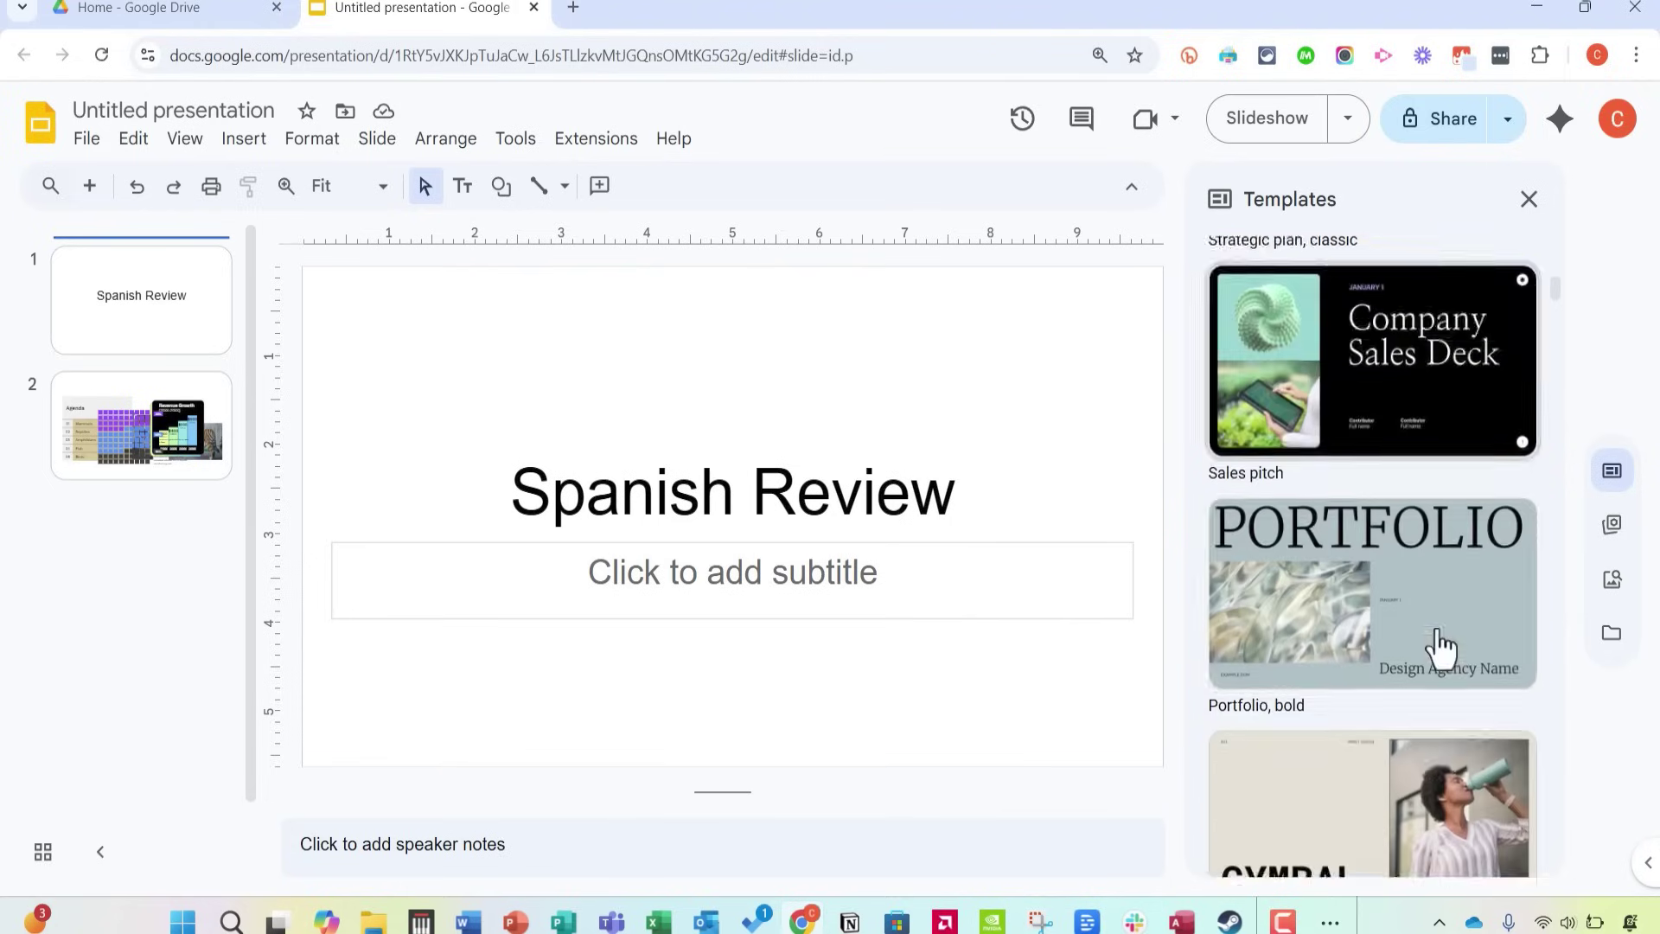
scroll(1412, 508, "up", 5)
scroll(1395, 683, "up", 5)
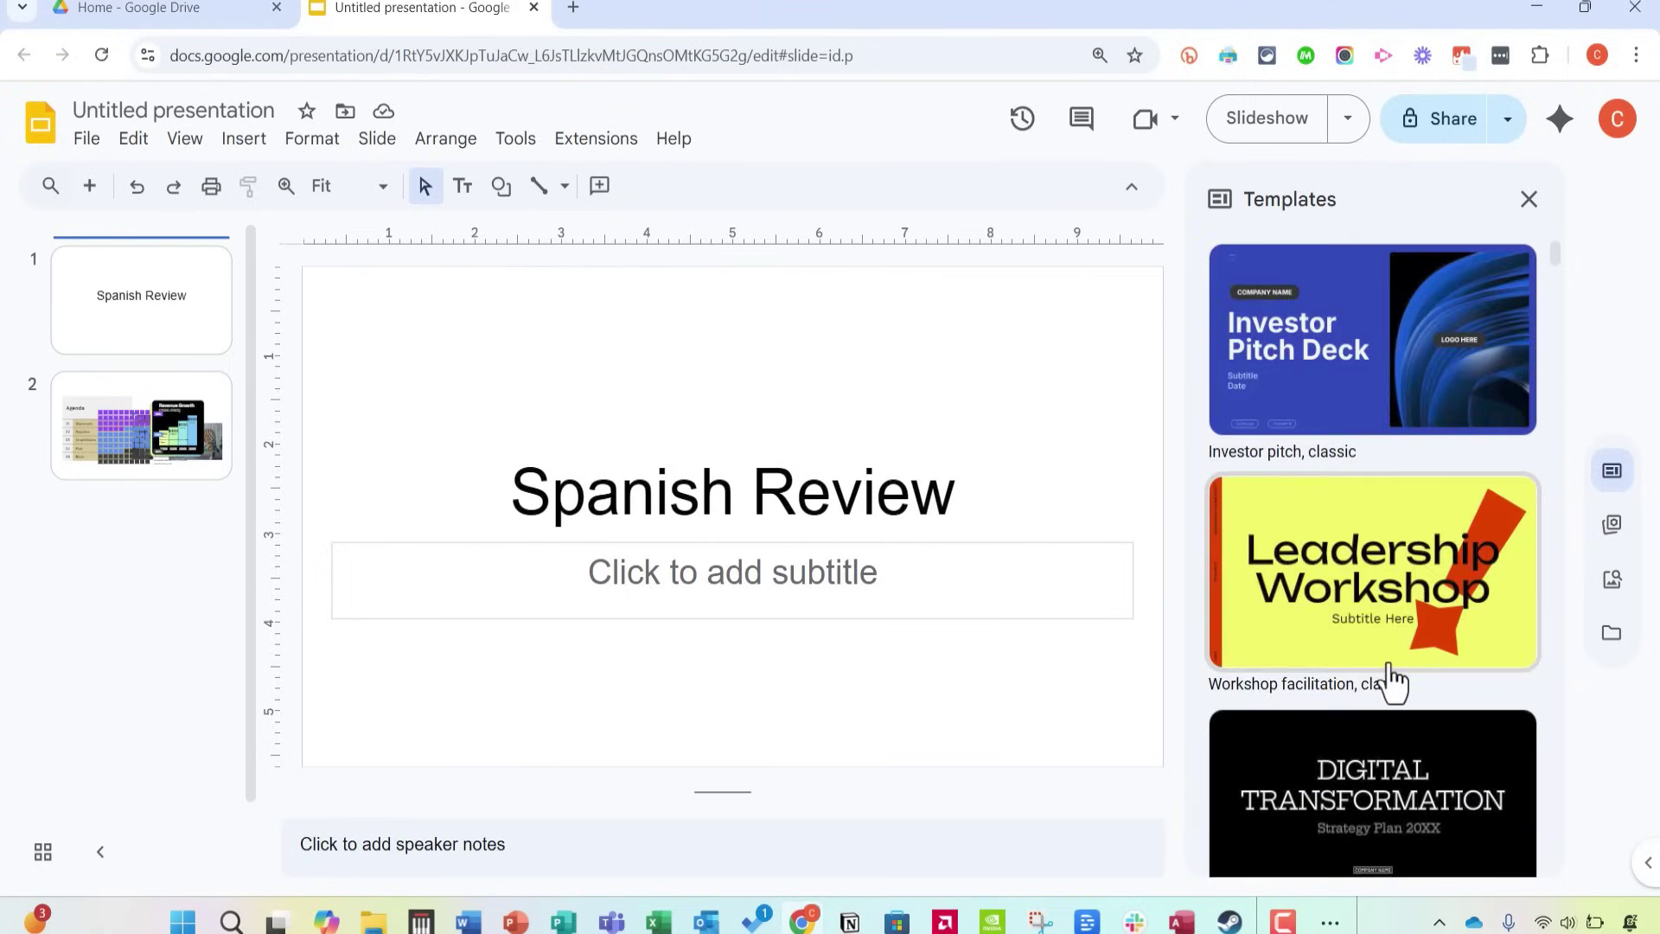
Insert the Project Timeline slide, then all slides from the Investor pitch, classic template.
left_click(1373, 373)
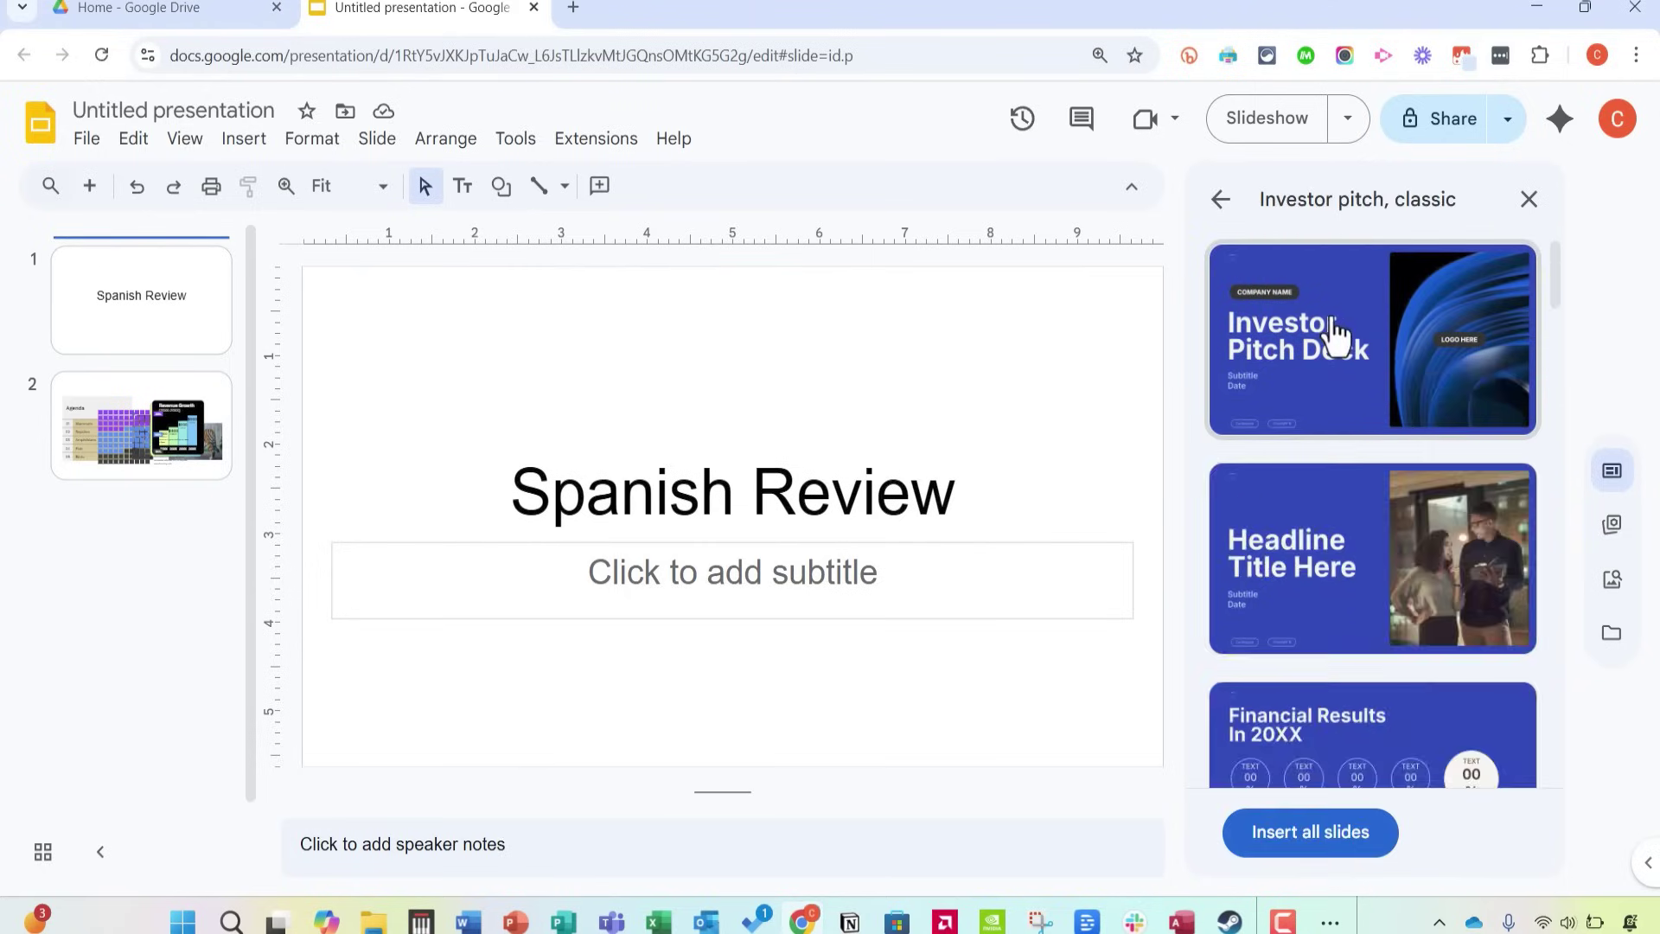
scroll(1338, 340, "down", 3)
scroll(1326, 350, "down", 5)
scroll(1325, 352, "up", 3)
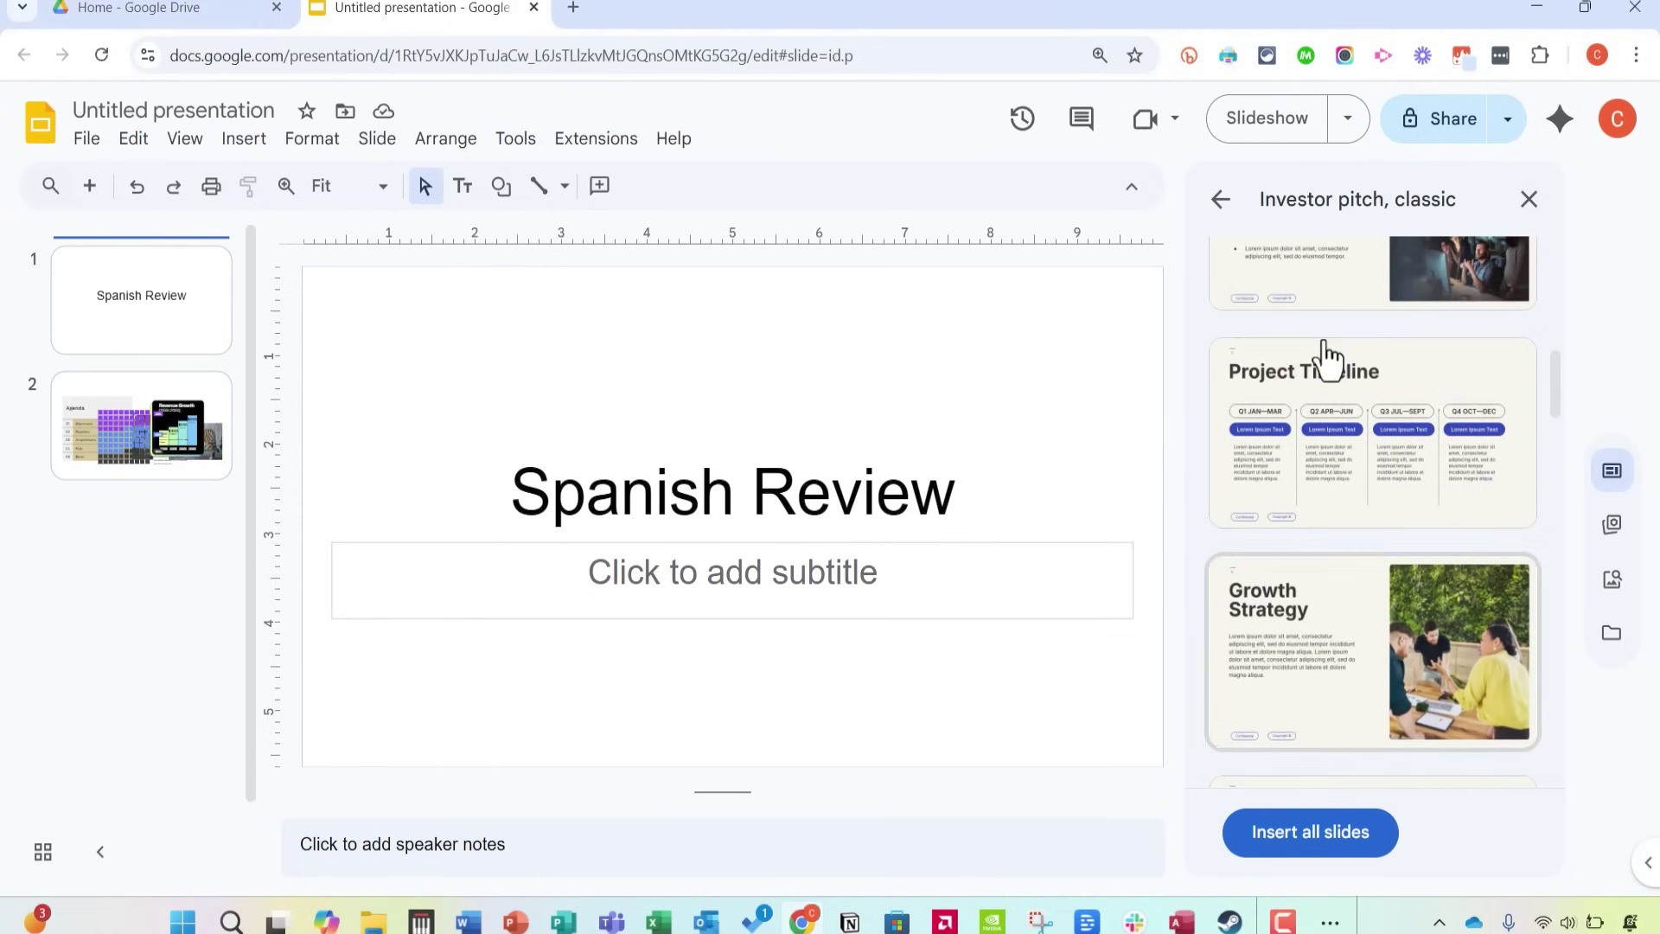
left_click(1373, 506)
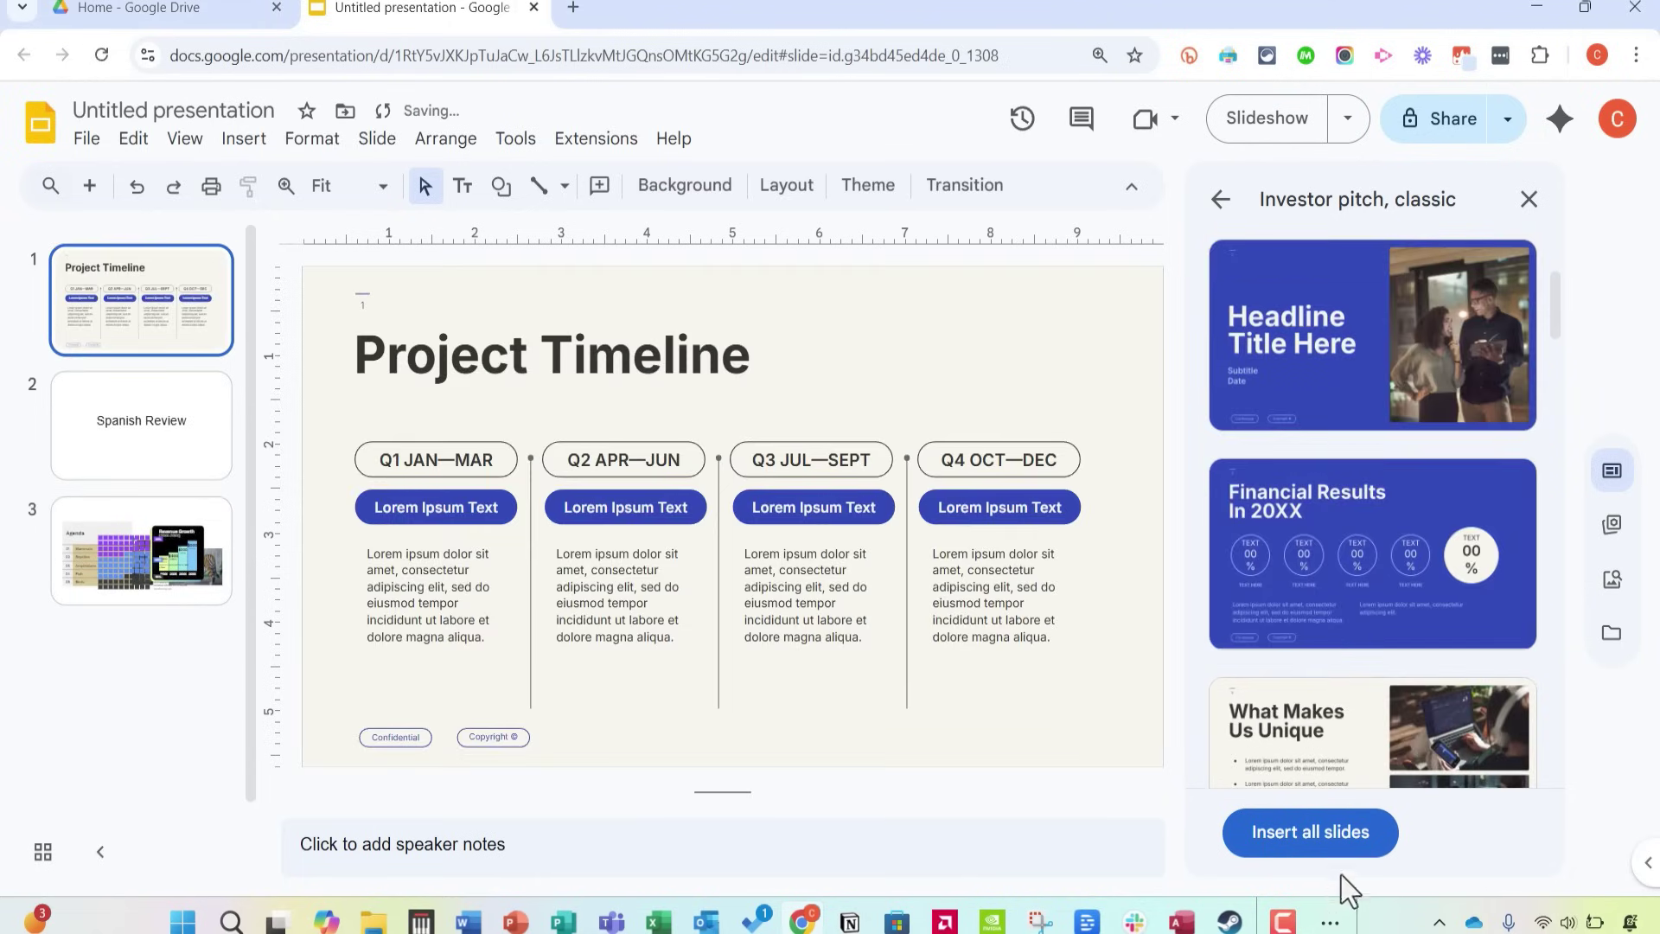
left_click(1329, 847)
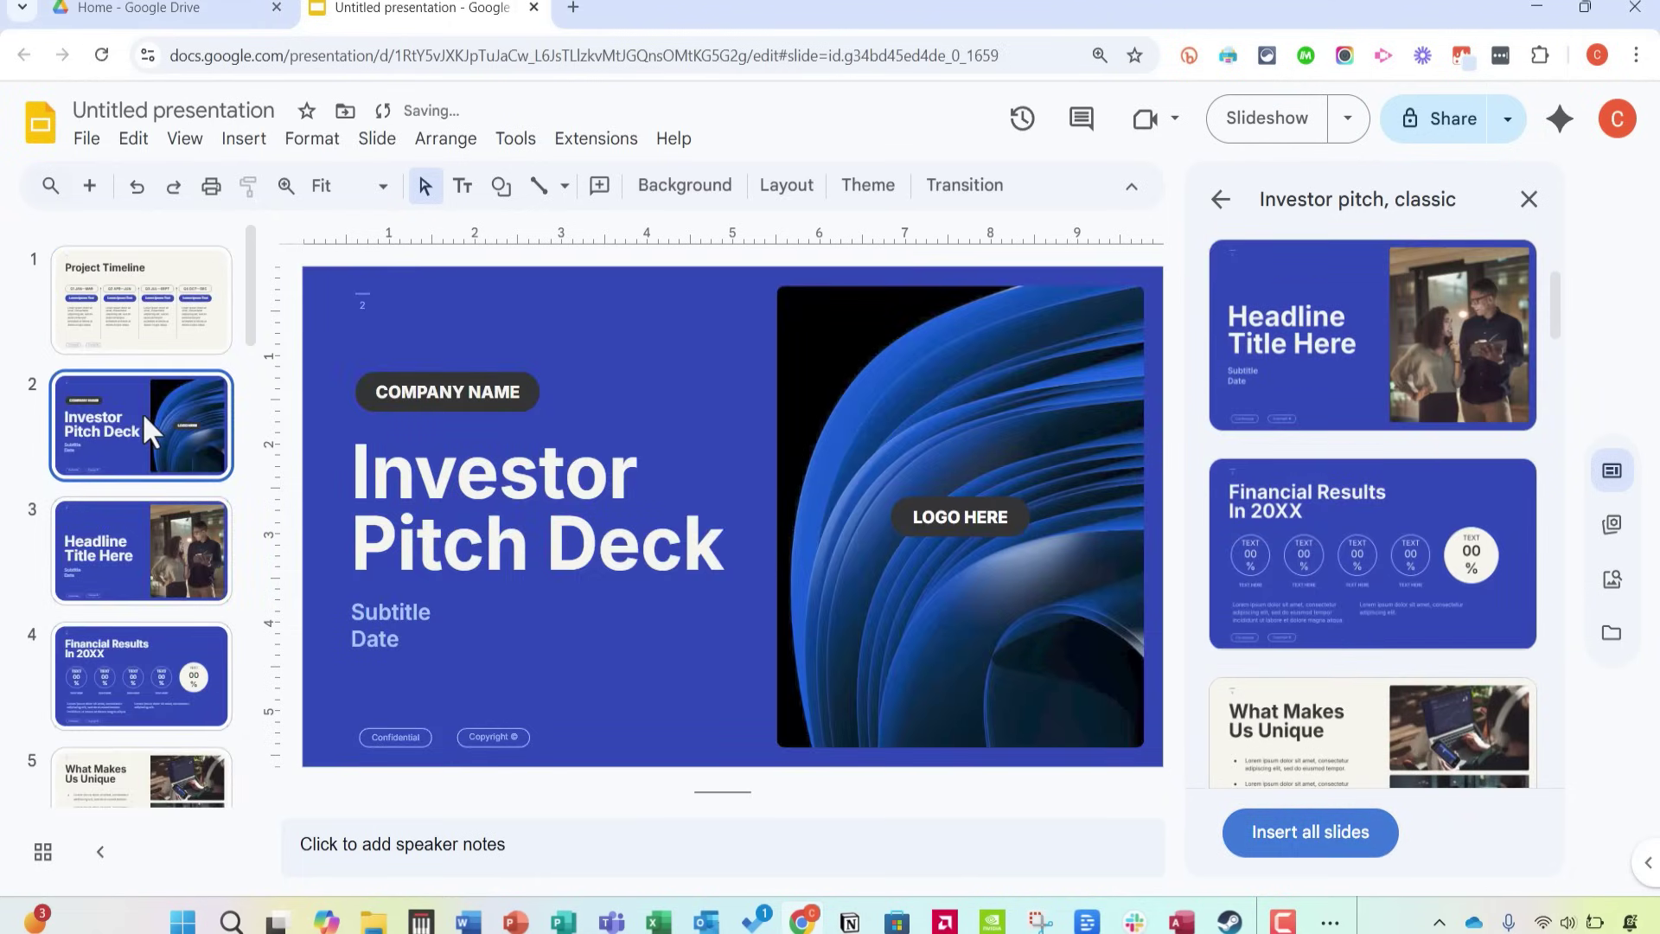
Preview the Headline Title Here, Financial Results, Project Timeline, Growth Strategy and Revenue Data 20XX slides.
left_click(148, 523)
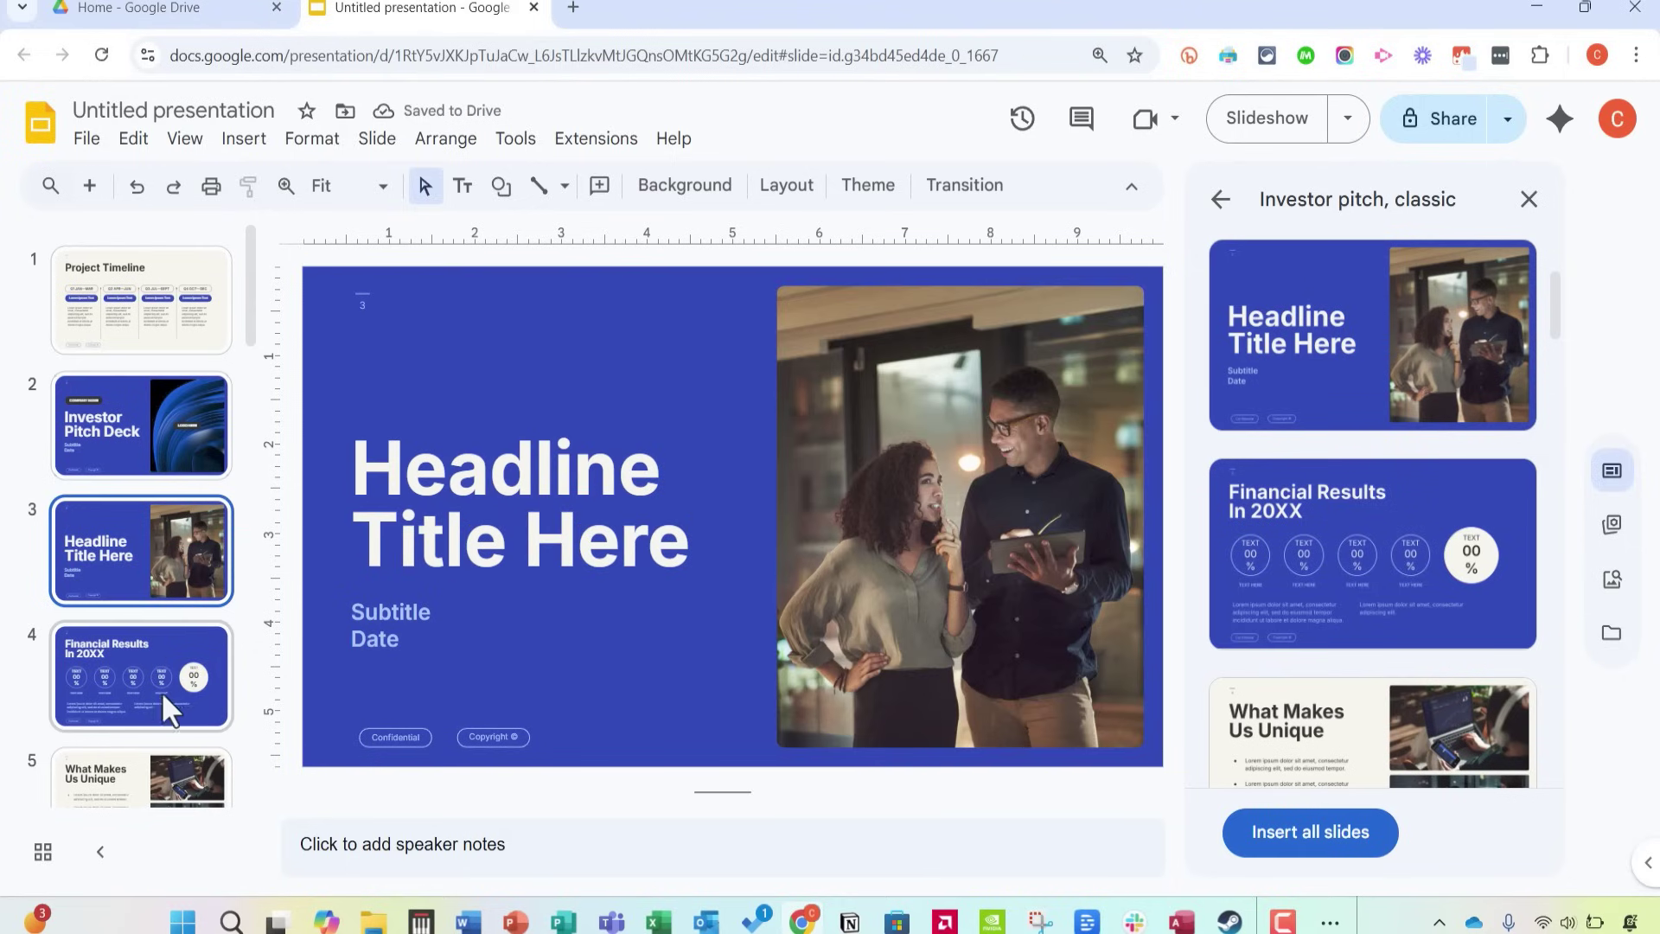
left_click(148, 687)
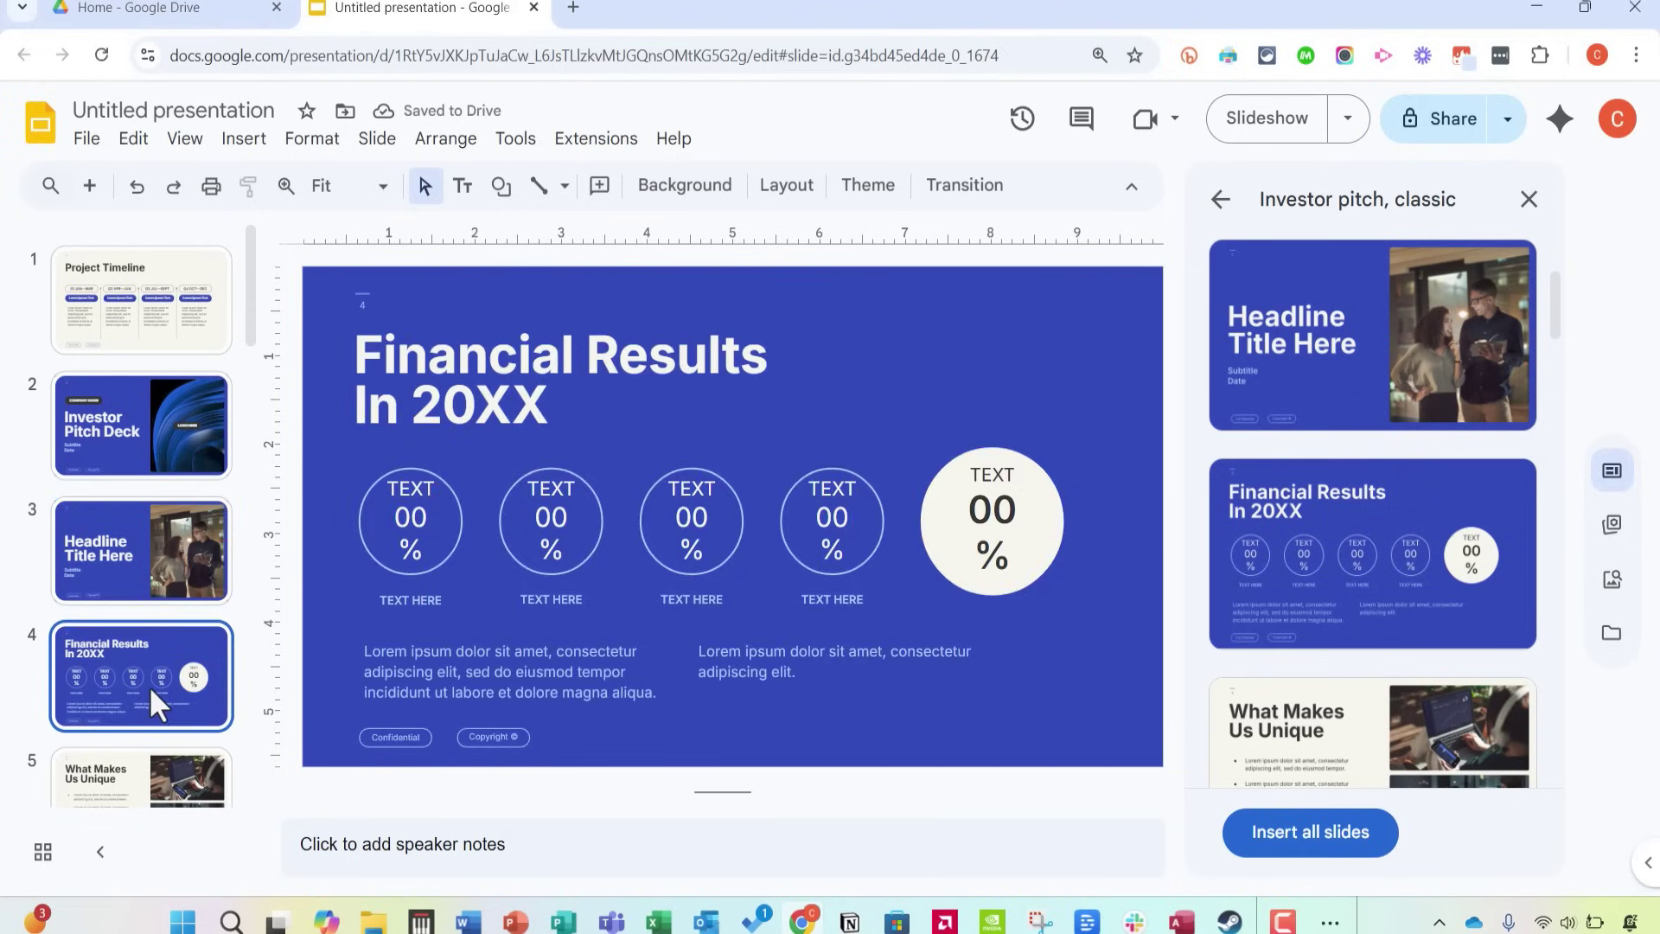
left_click(127, 413)
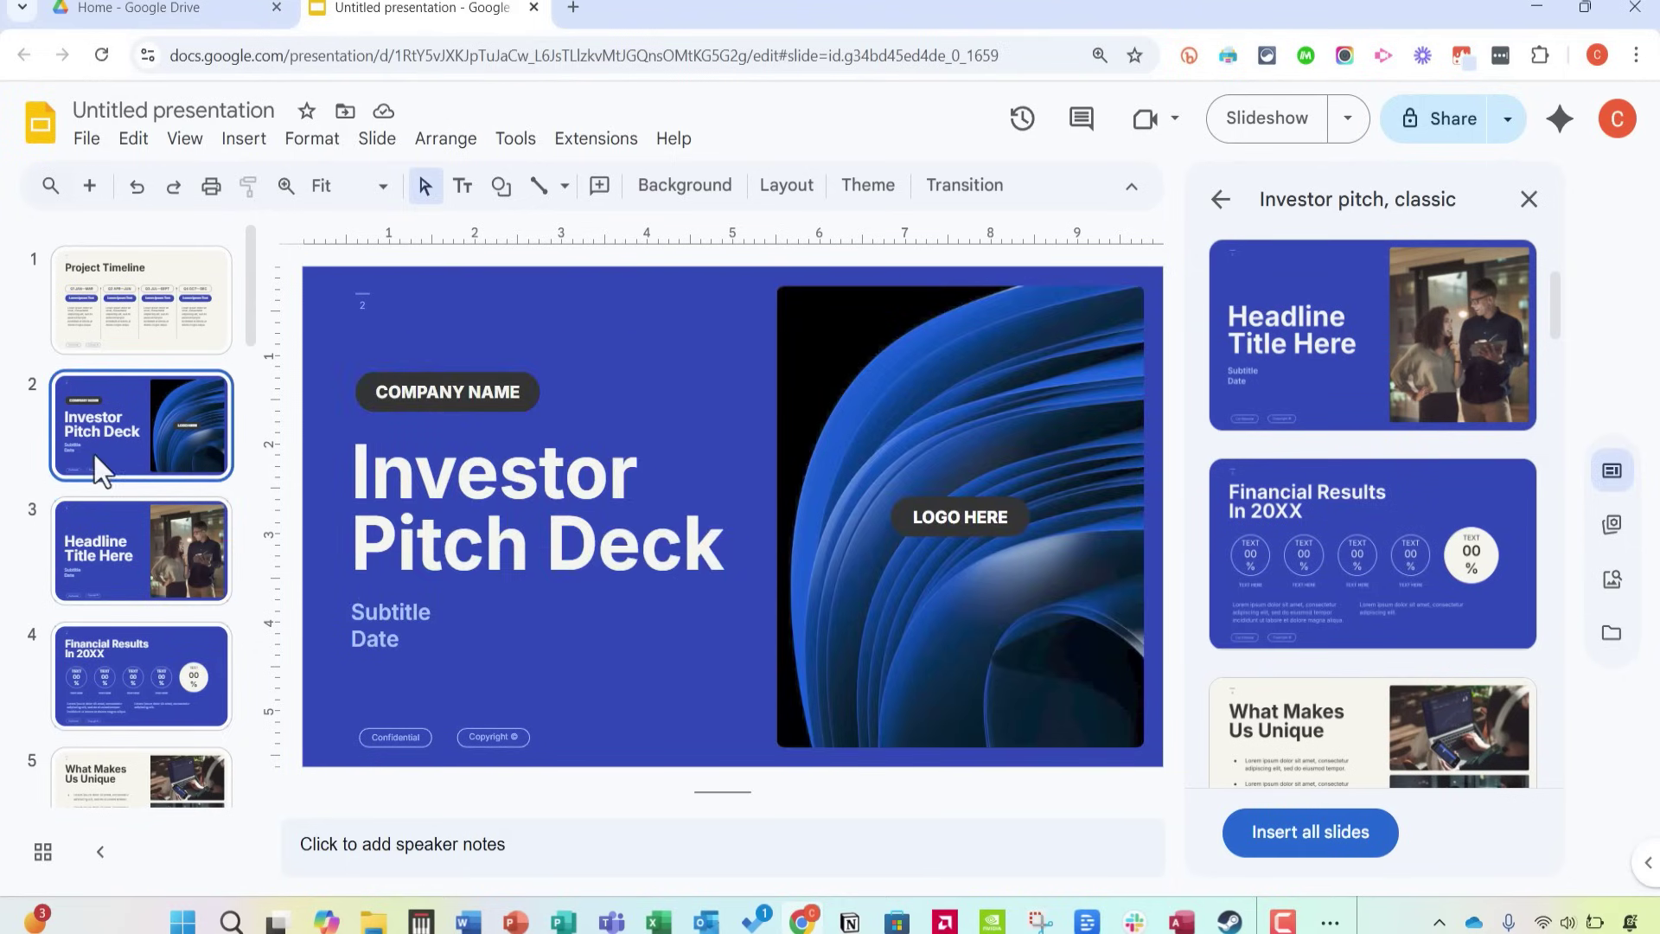
scroll(151, 471, "down", 5)
left_click(142, 469)
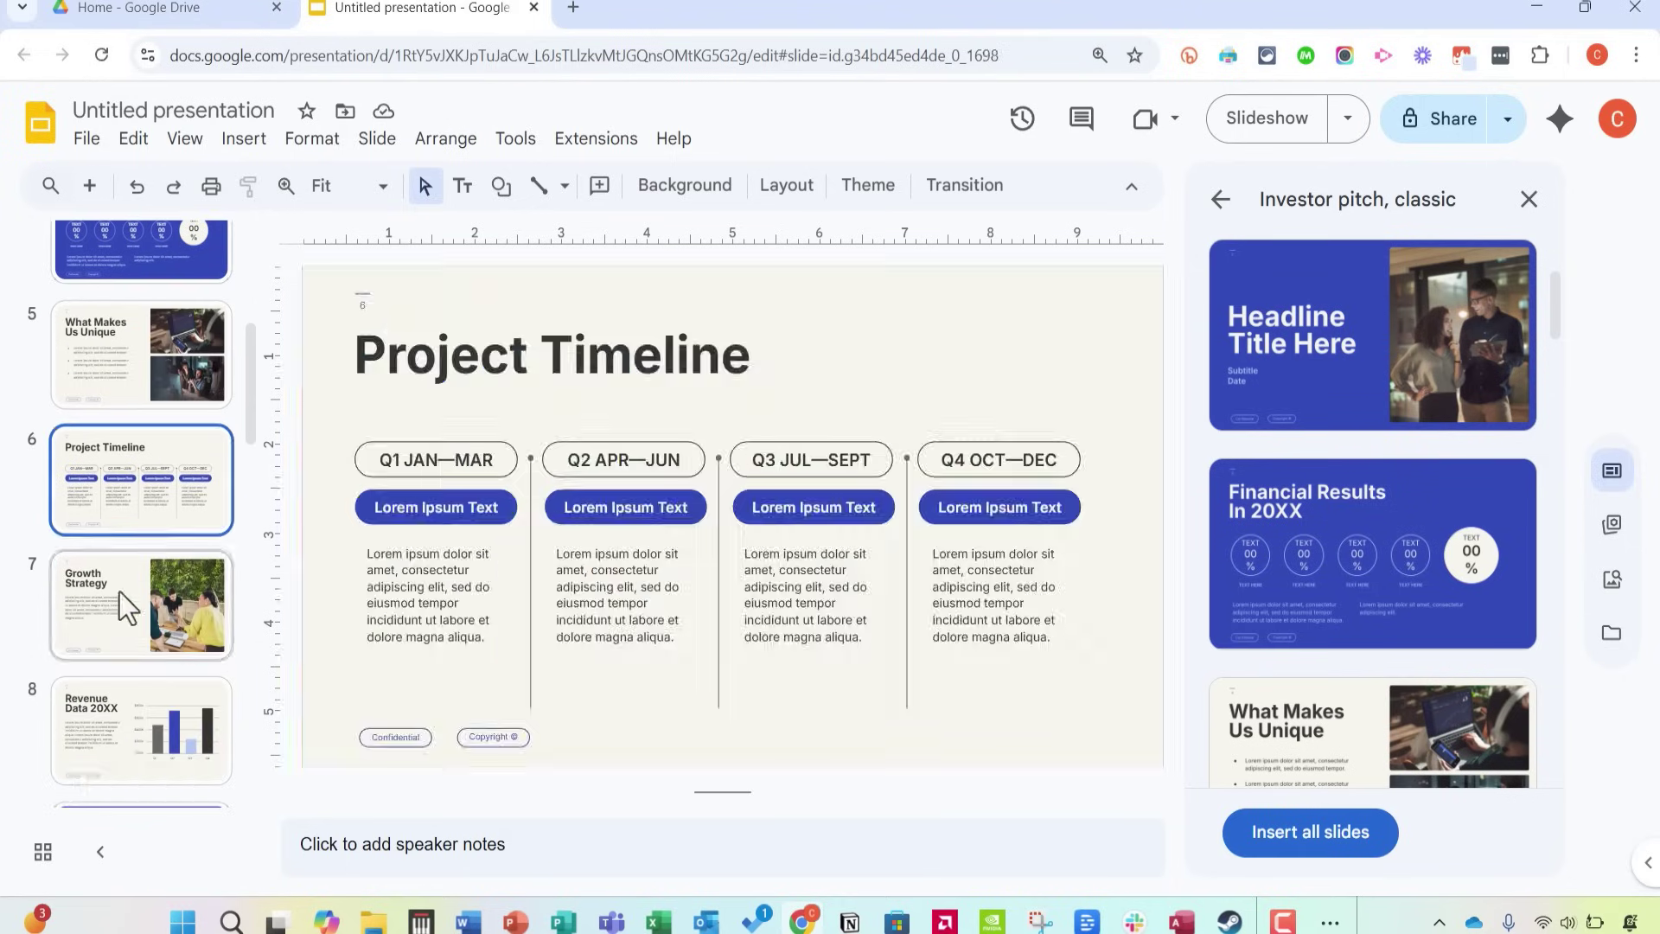
left_click(106, 637)
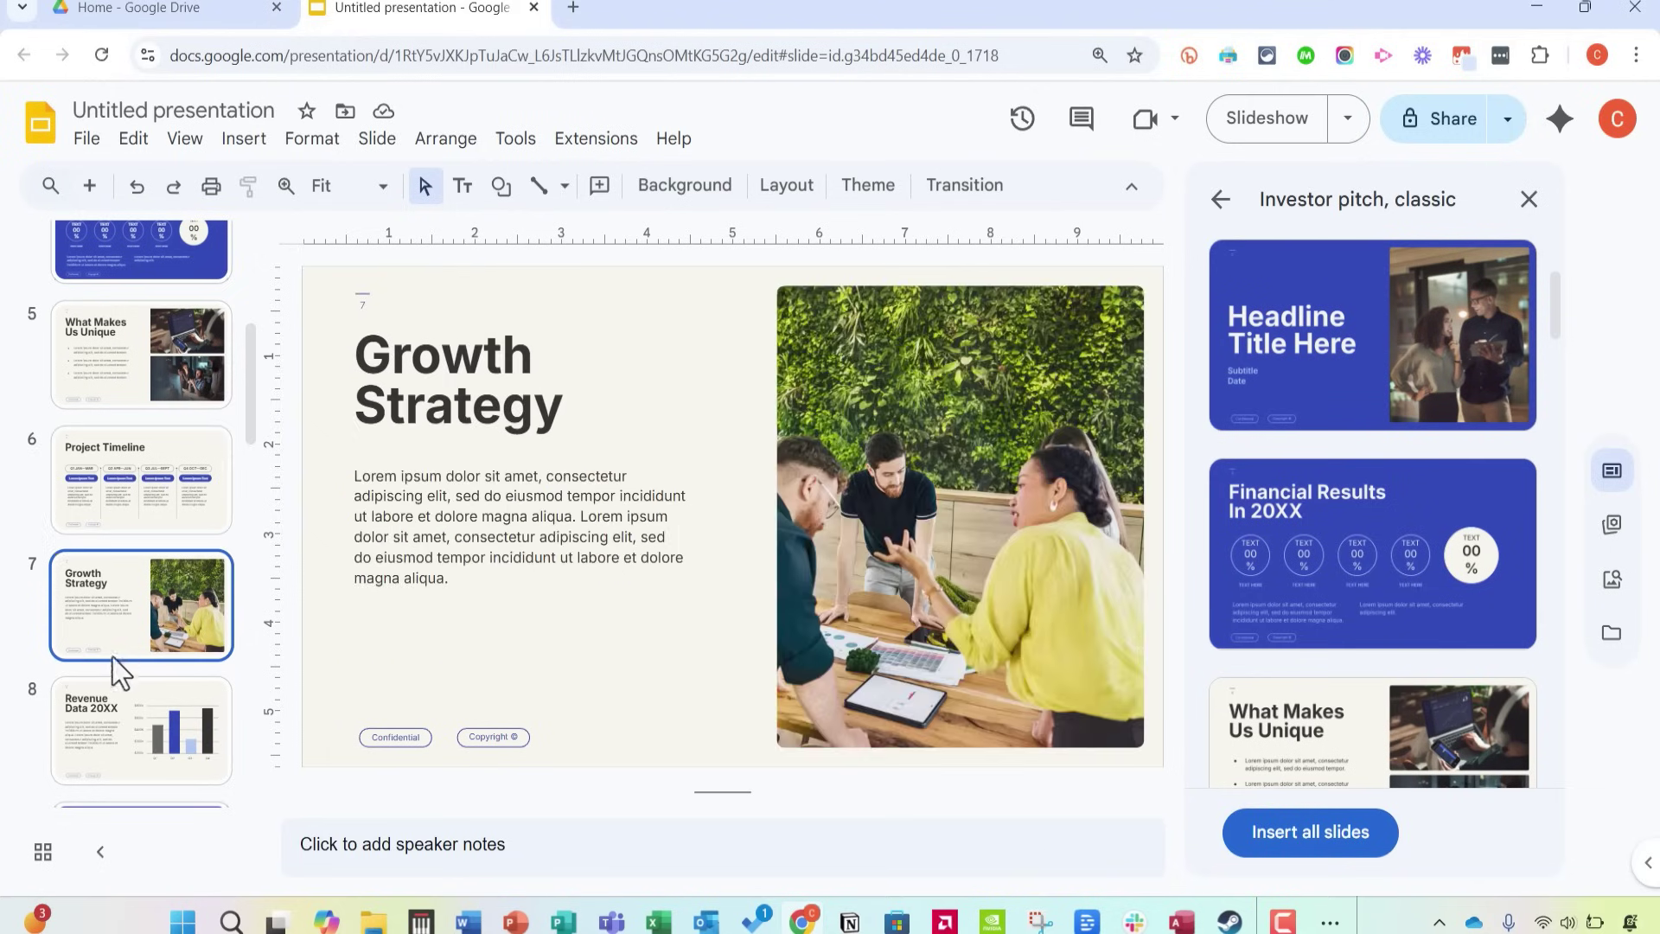
left_click(111, 733)
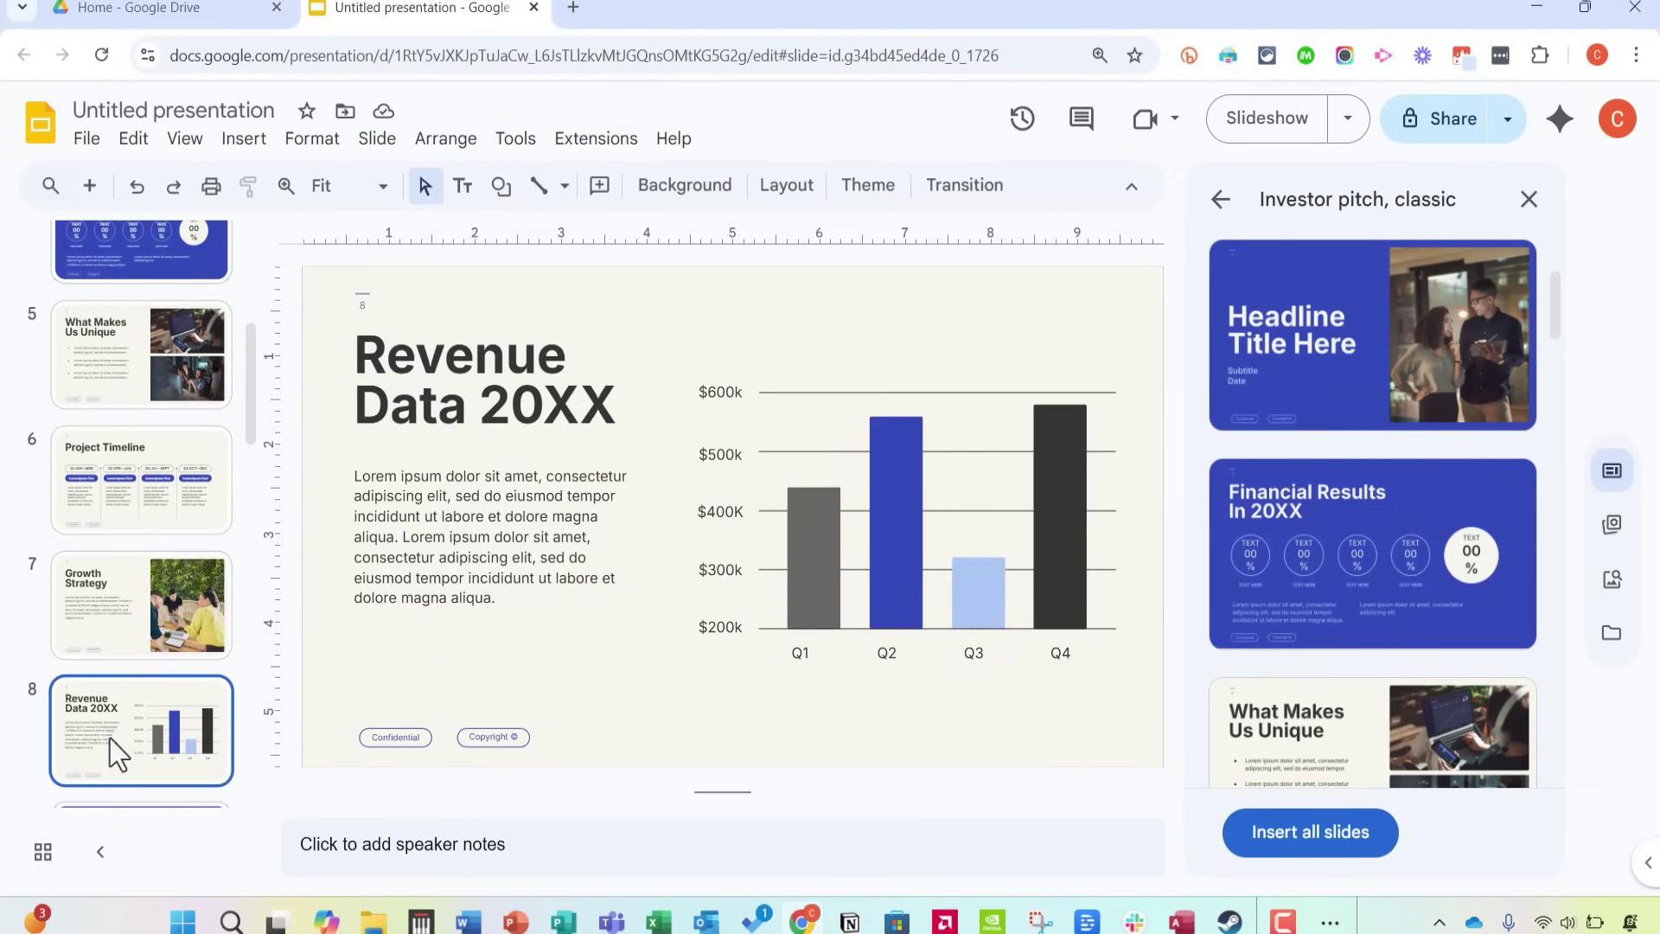
Review the Meet the Team, Big Headline Divider, Spanish Review and photo grid slides, then return to the gallery.
scroll(118, 687, "down", 5)
left_click(138, 534)
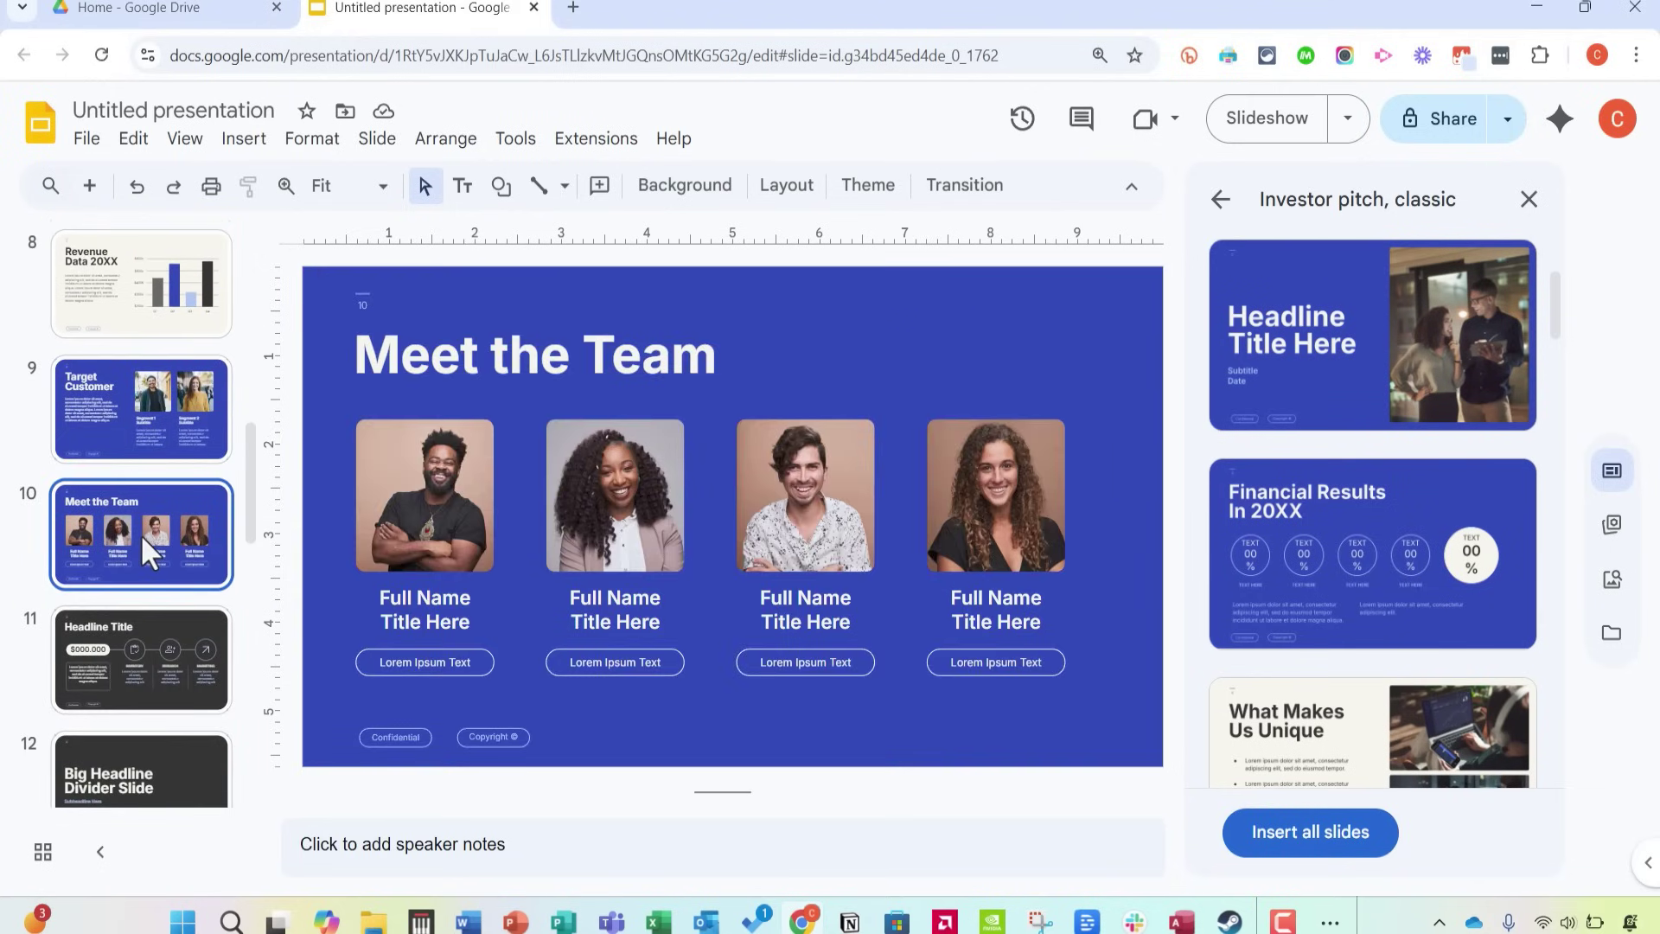
scroll(141, 532, "down", 5)
left_click(142, 543)
left_click(187, 354)
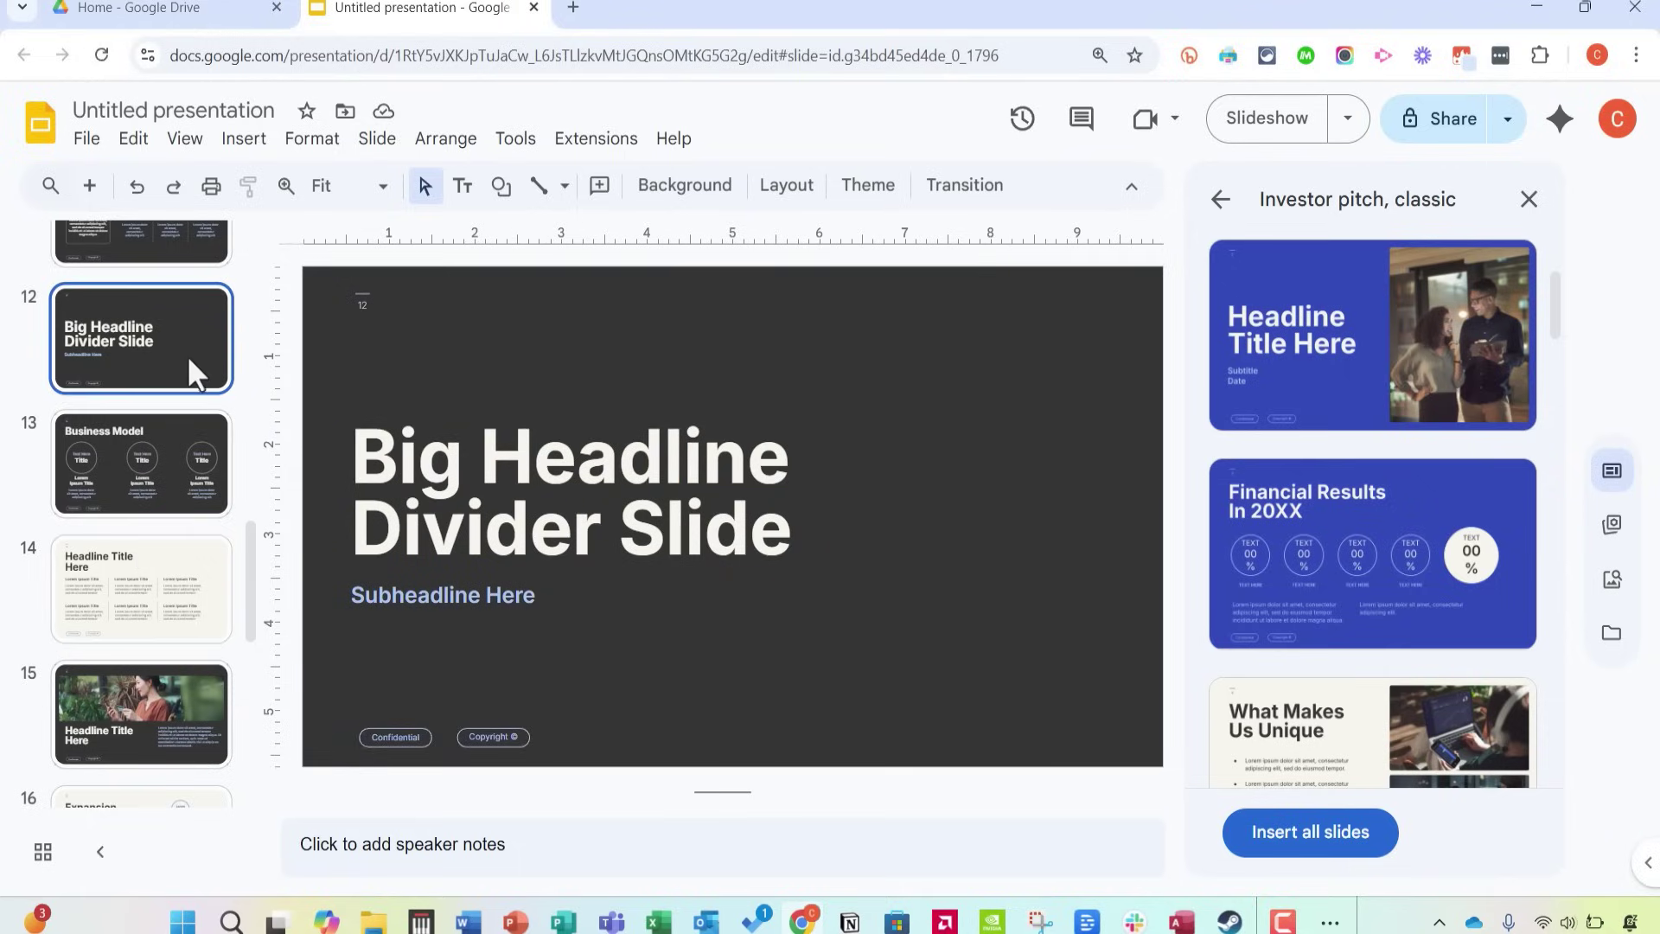
scroll(187, 355, "up", 13)
scroll(211, 438, "down", 16)
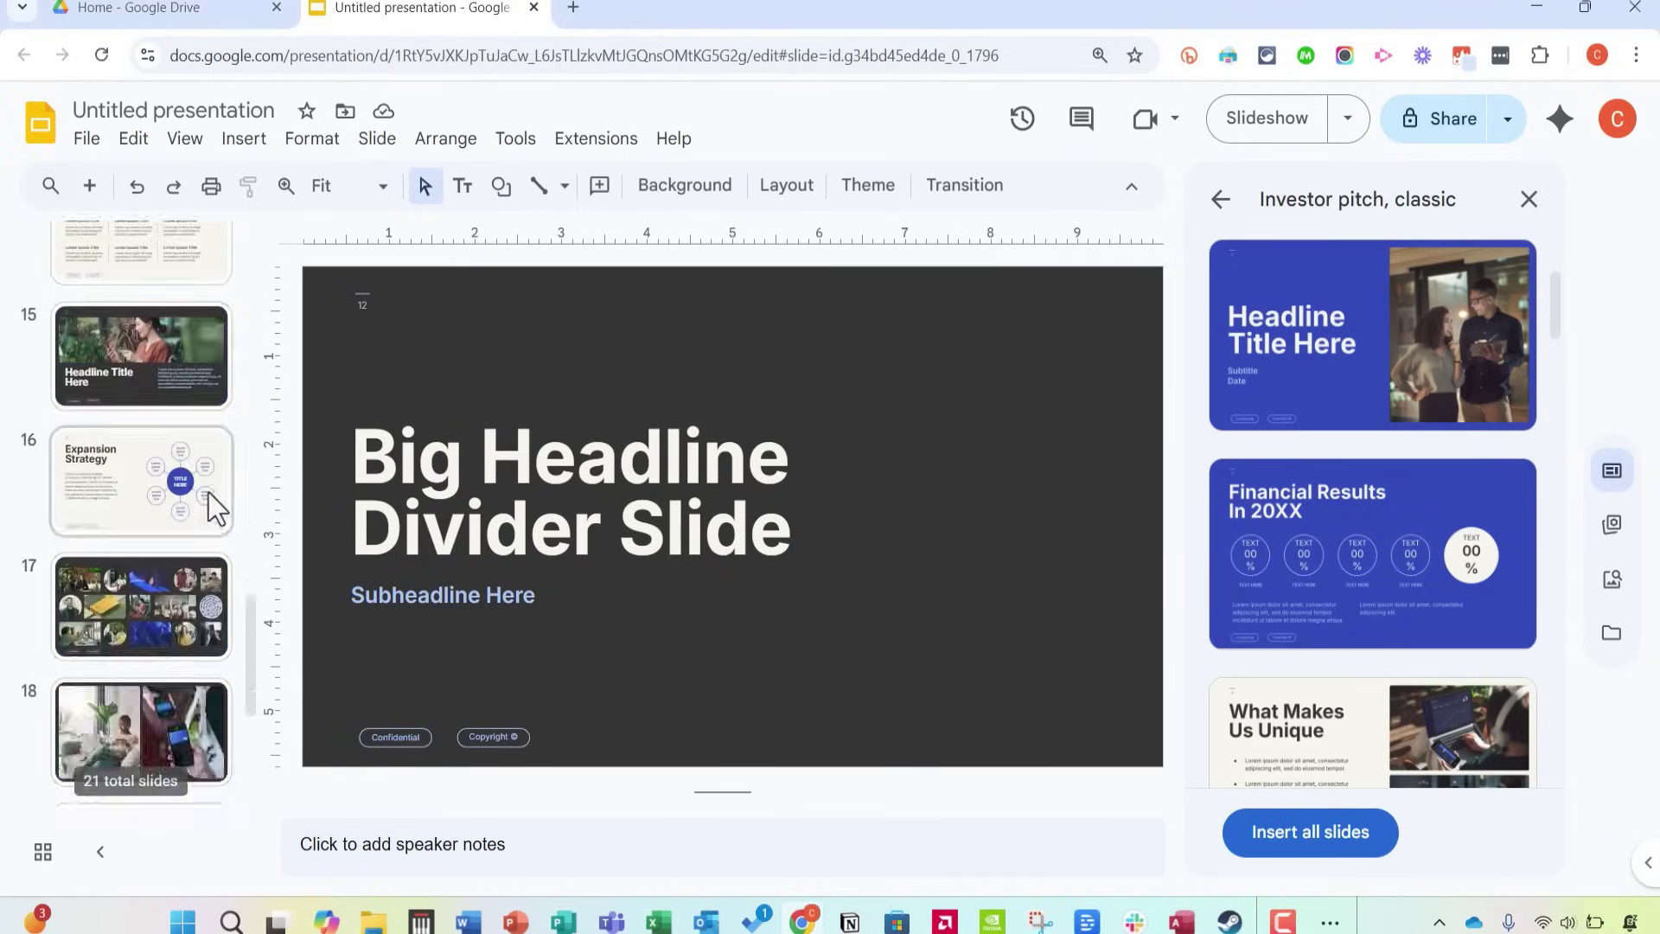
scroll(209, 493, "down", 4)
left_click(137, 630)
left_click(179, 497)
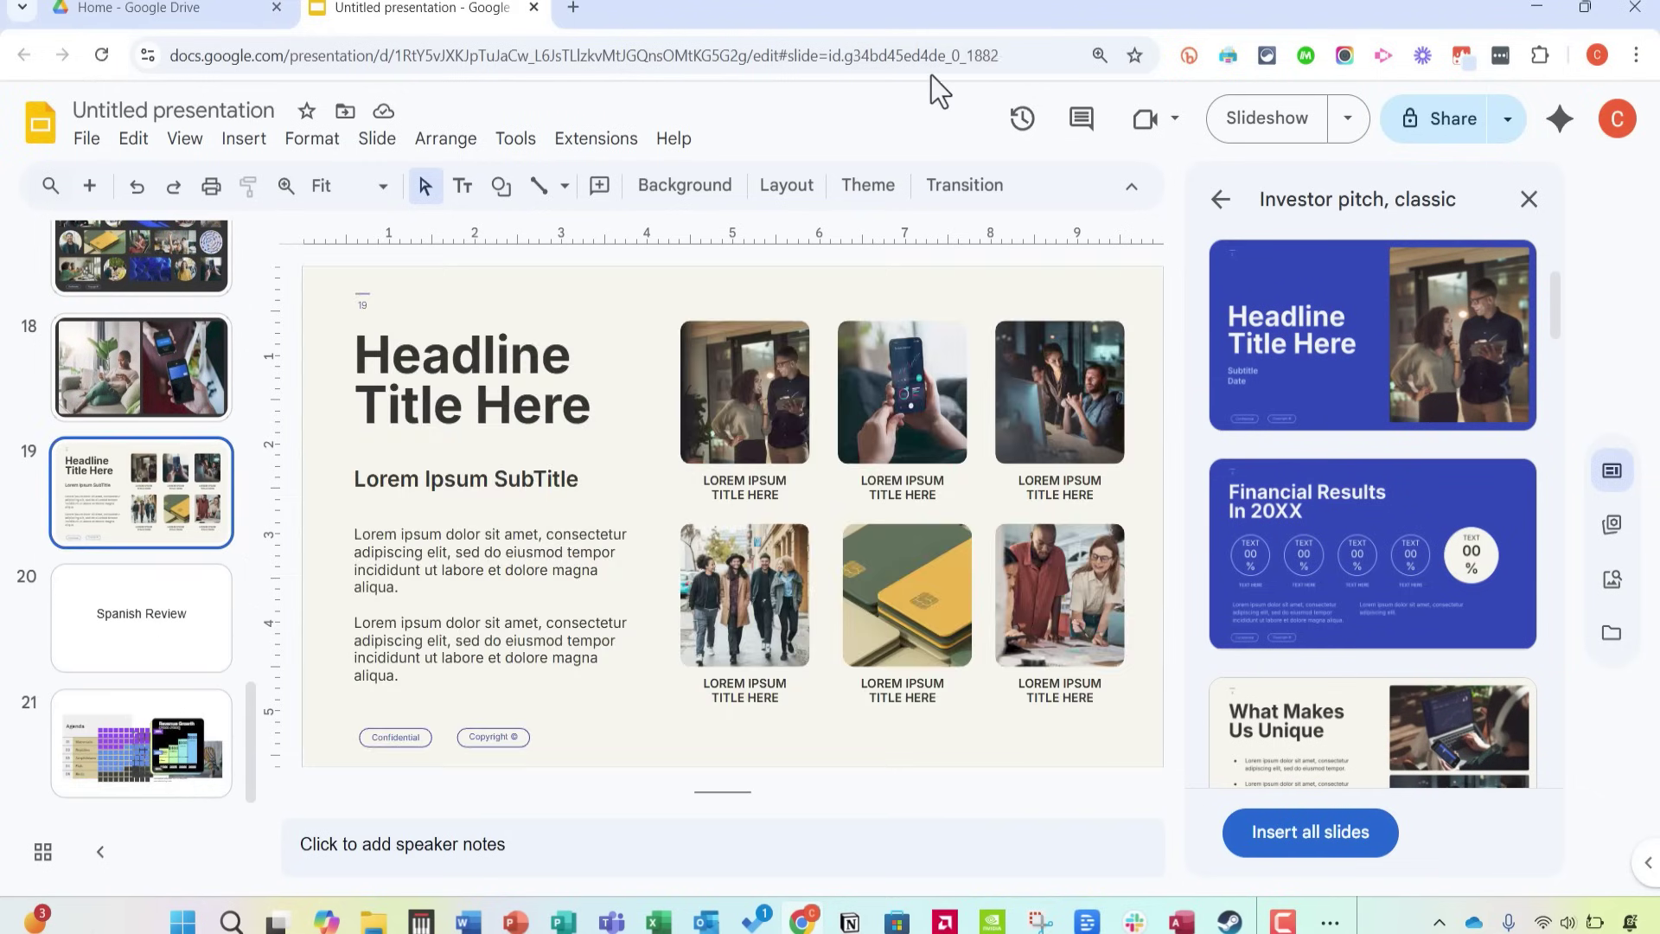
scroll(1482, 289, "up", 3)
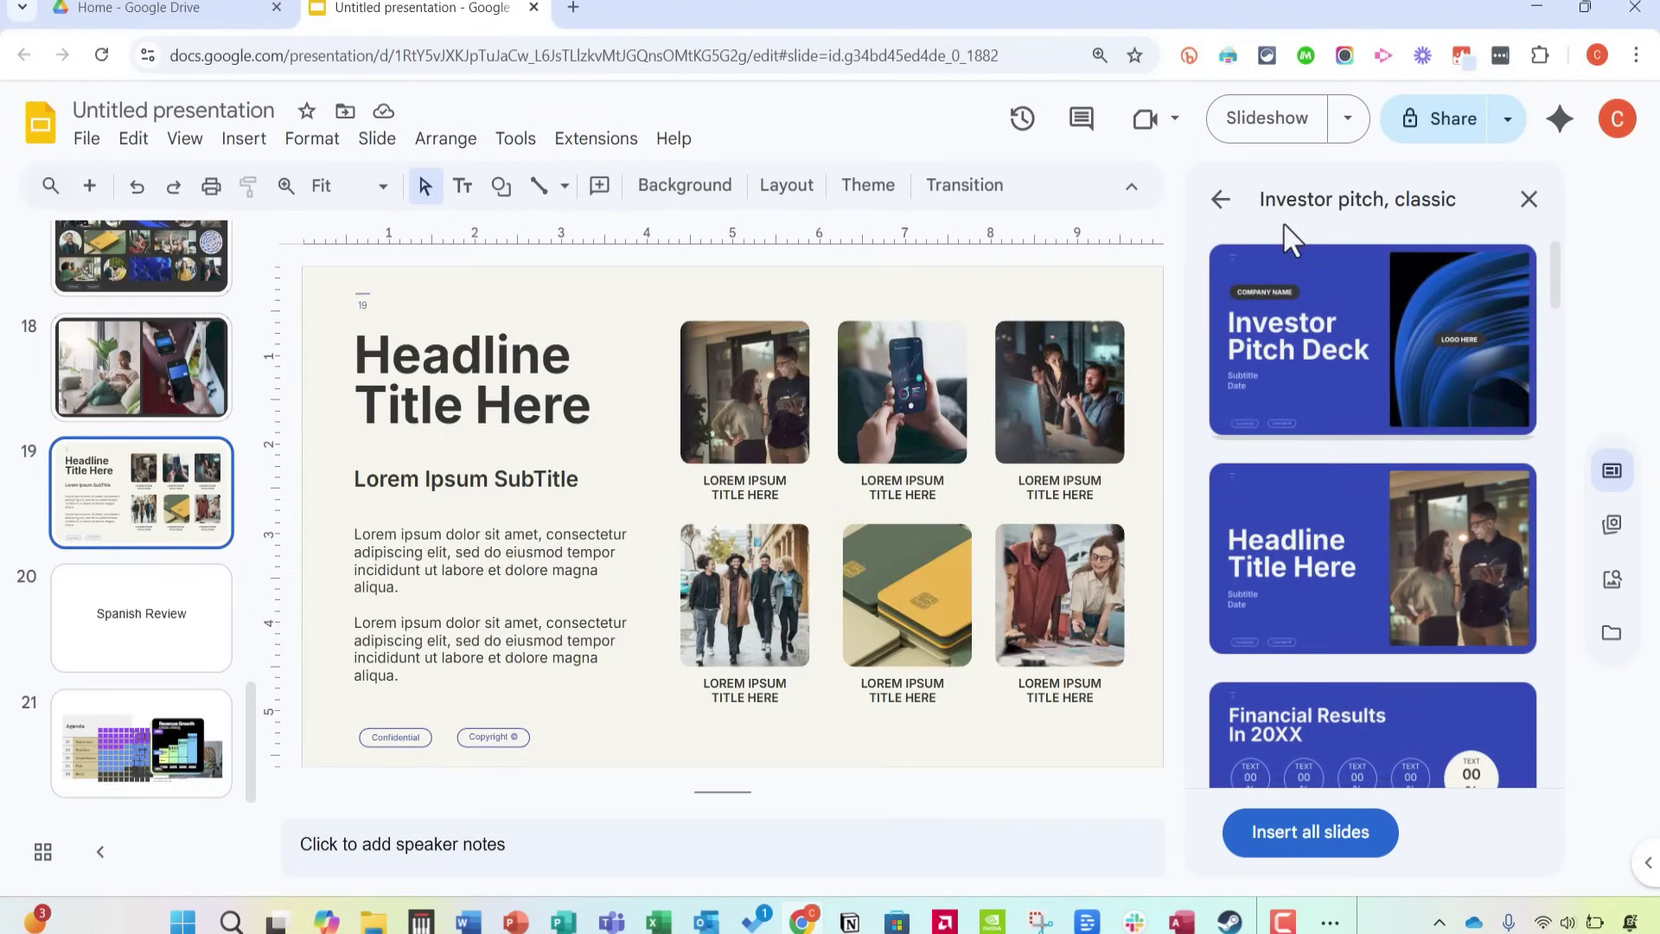
left_click(1220, 199)
scroll(211, 438, "up", 8)
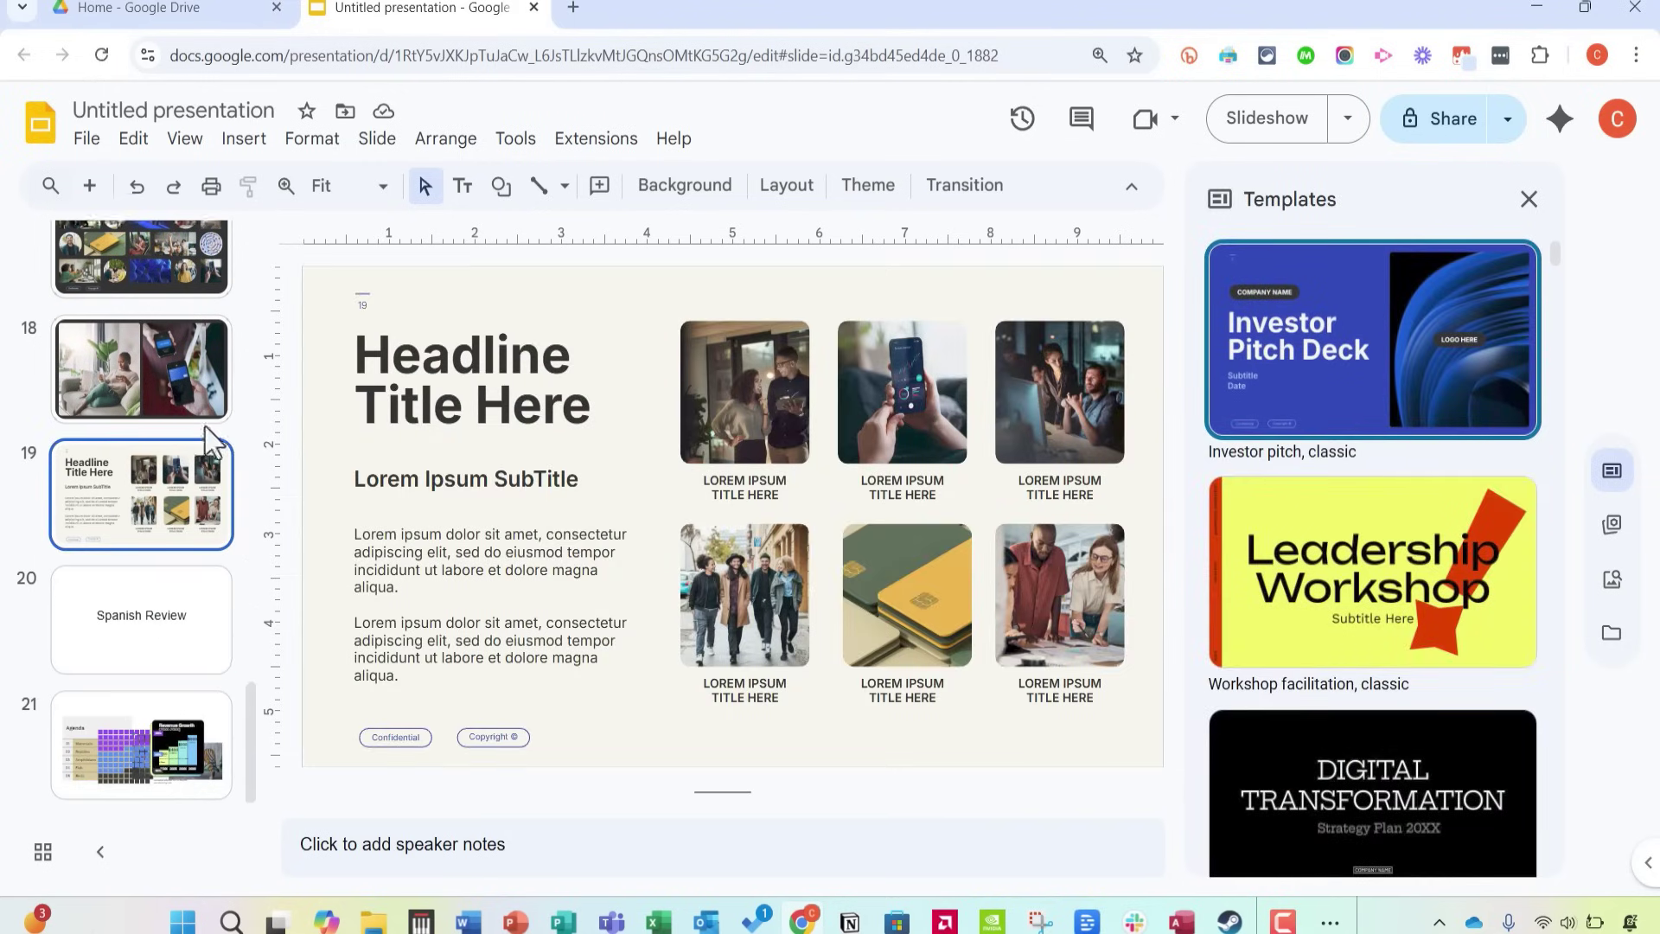
scroll(210, 427, "up", 8)
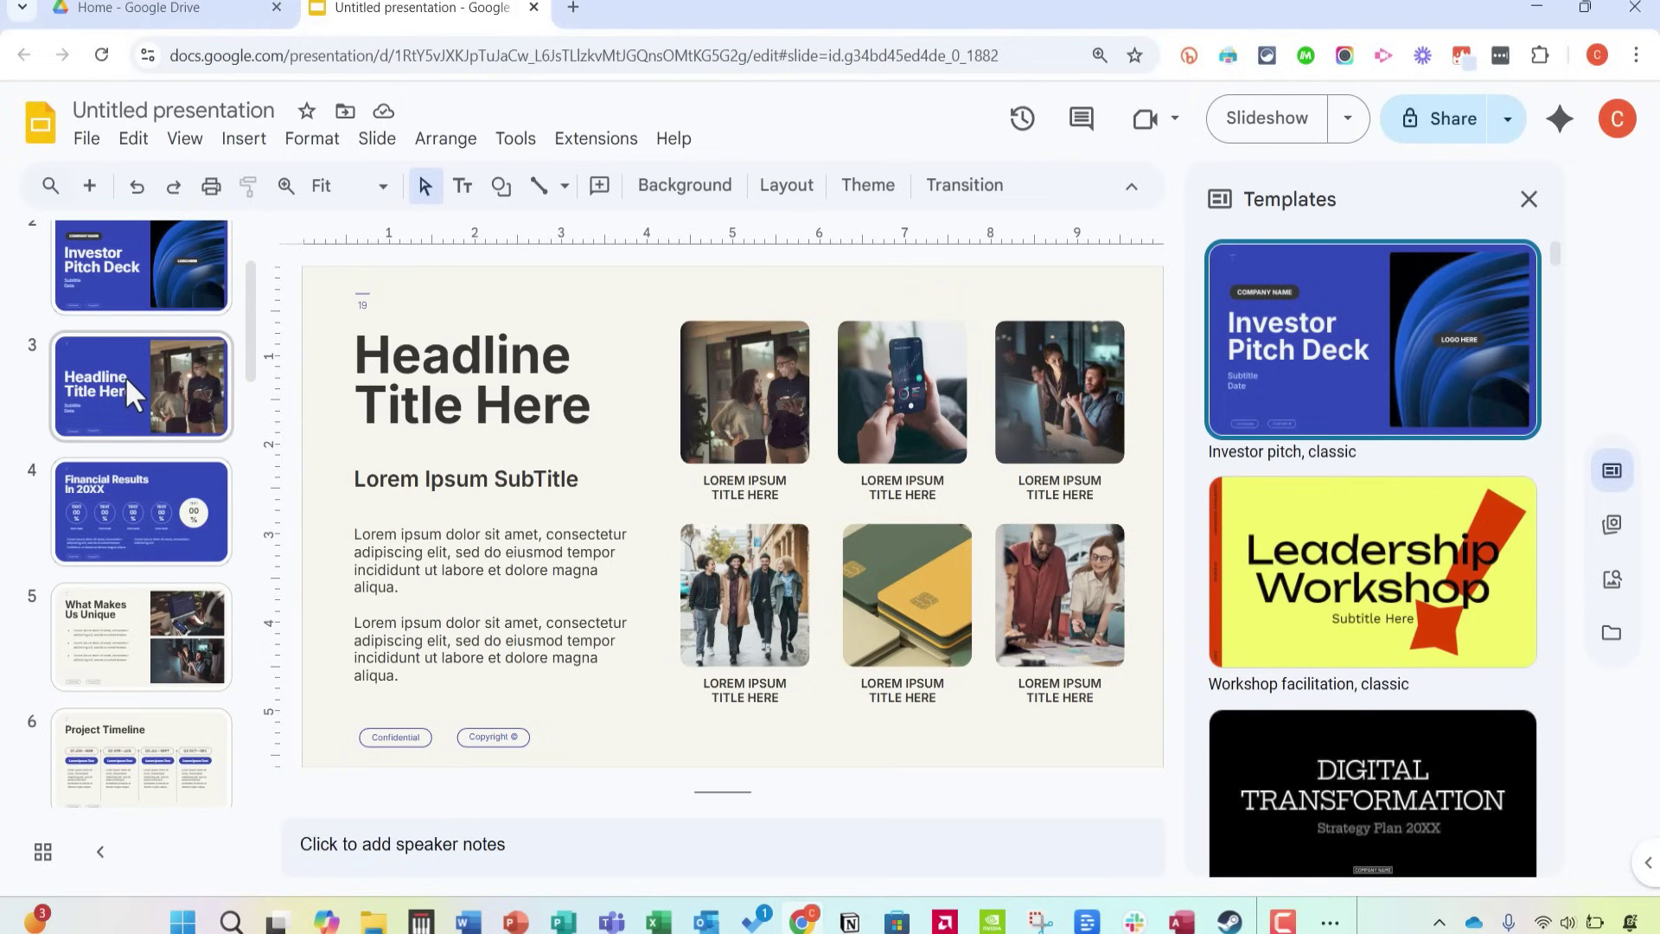
scroll(142, 372, "up", 2)
scroll(1360, 511, "down", 10)
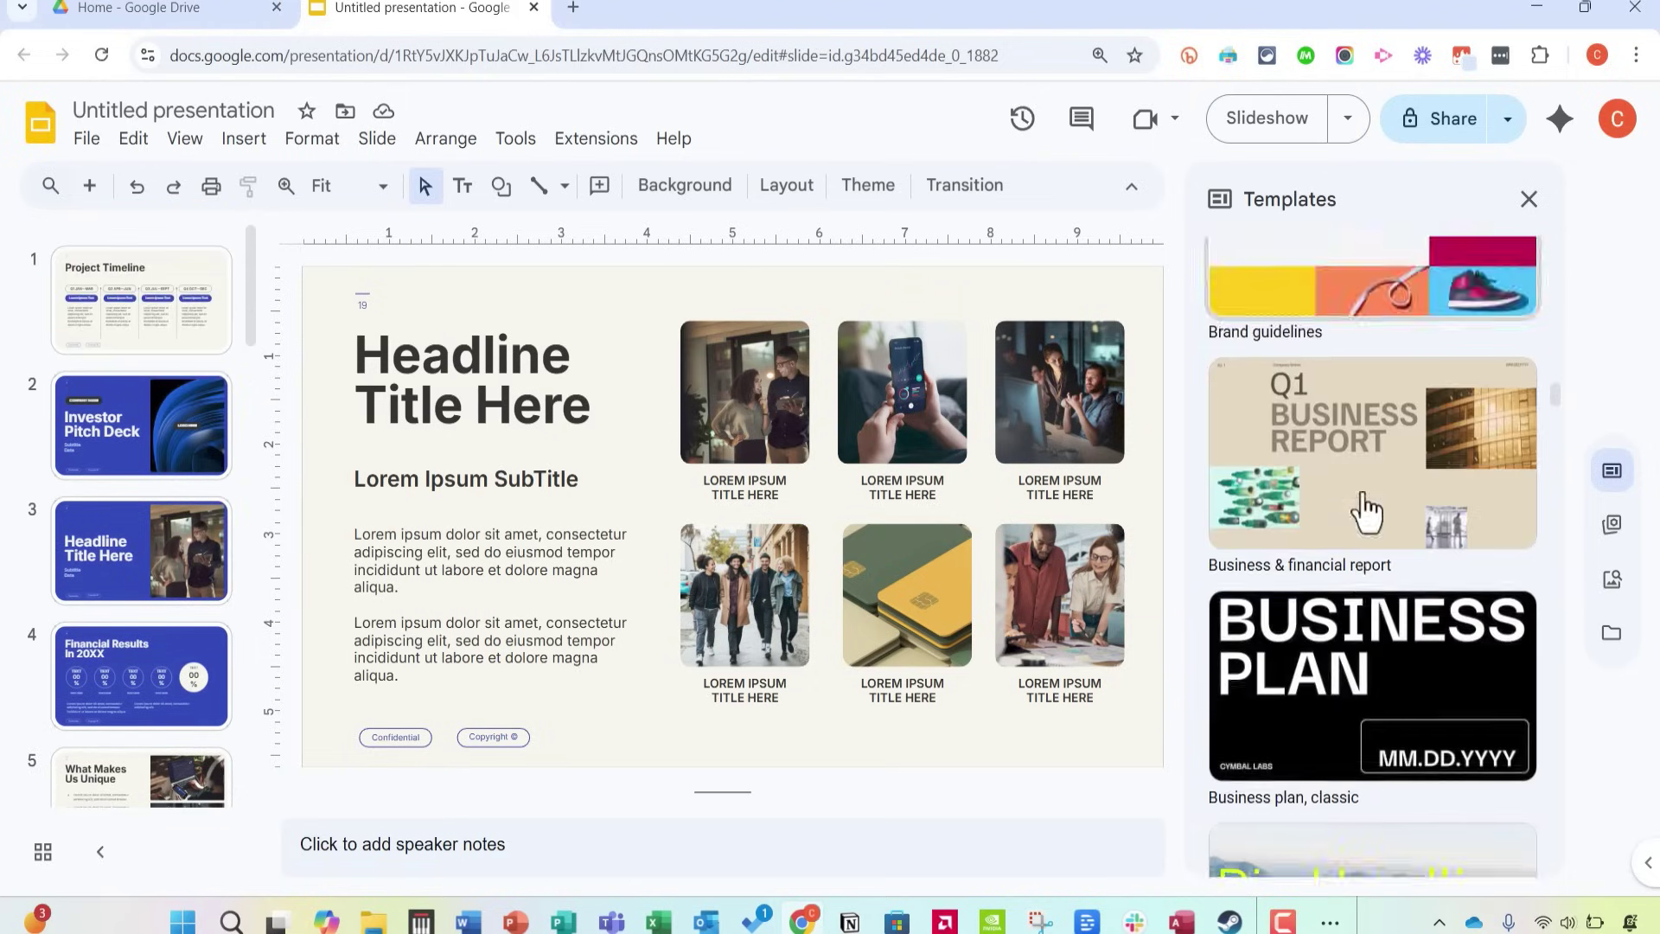
scroll(1361, 491, "up", 5)
scroll(1361, 491, "up", 10)
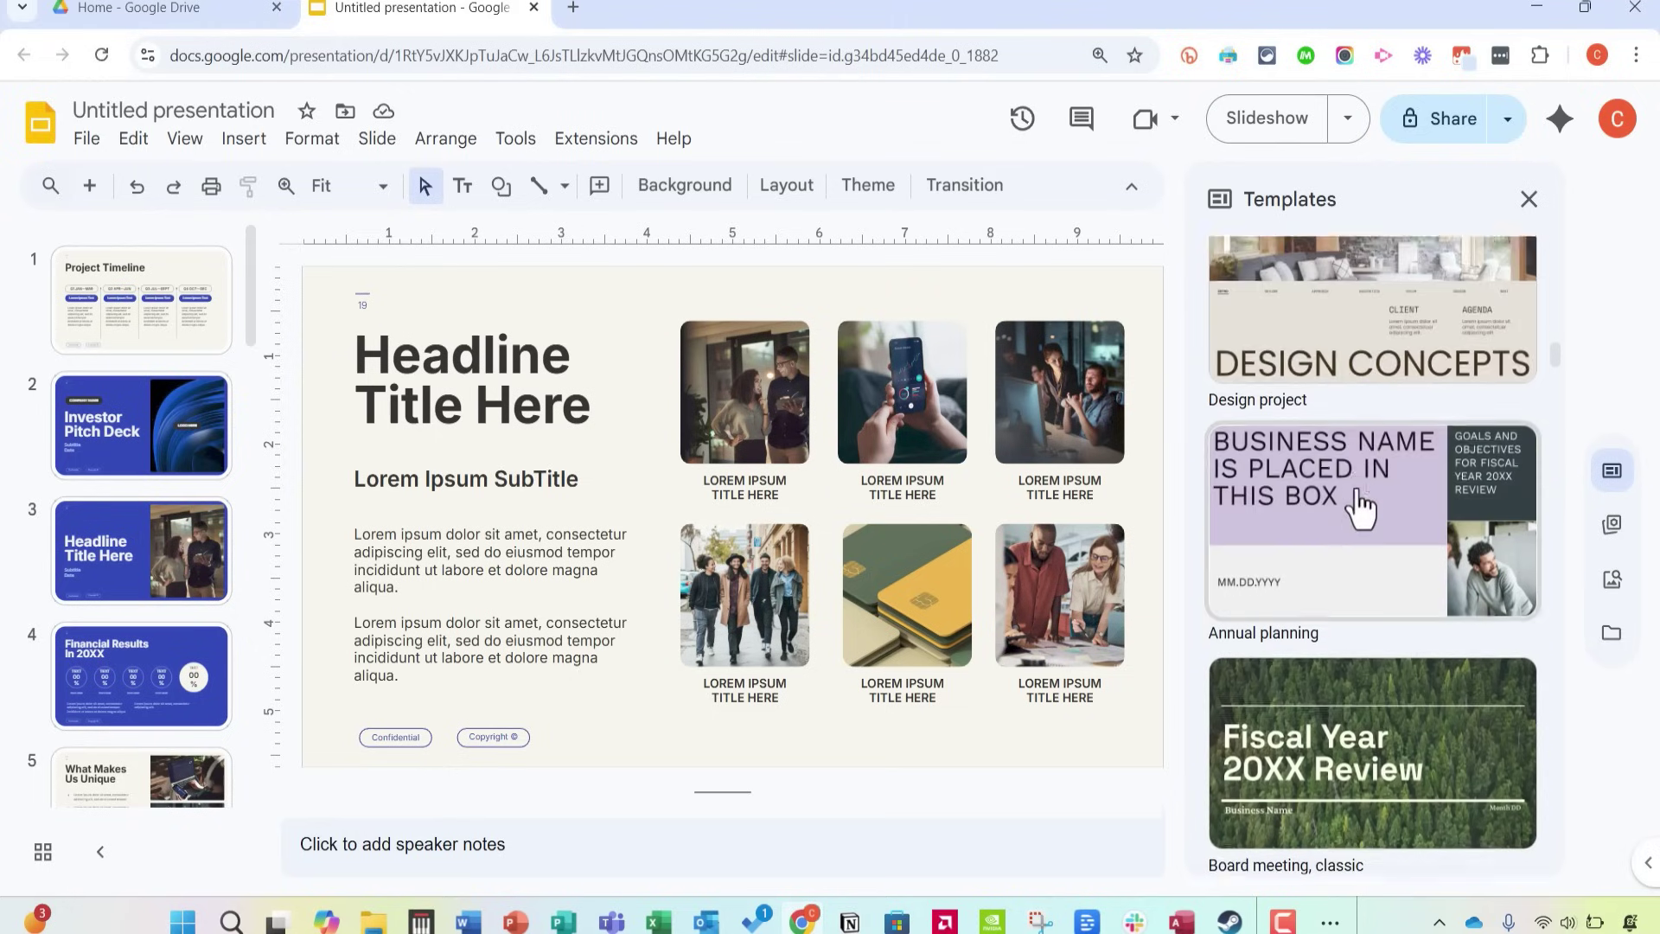
scroll(1362, 497, "down", 2)
scroll(1358, 499, "up", 2)
scroll(1353, 484, "up", 3)
scroll(1323, 355, "down", 5)
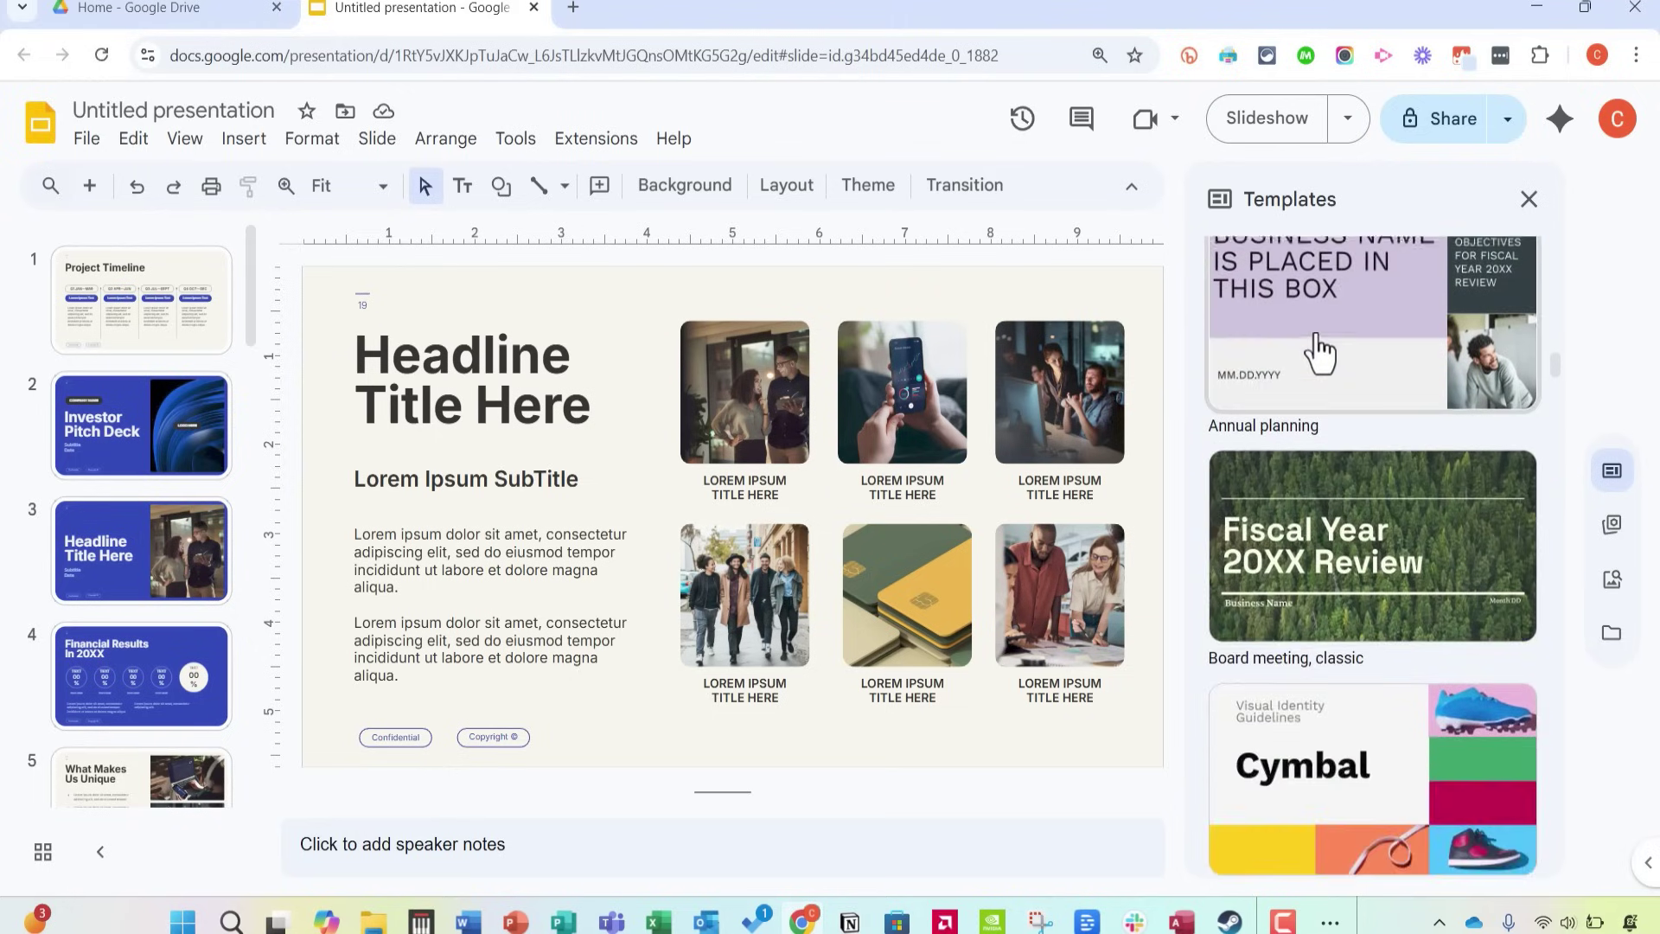
scroll(1340, 432, "up", 8)
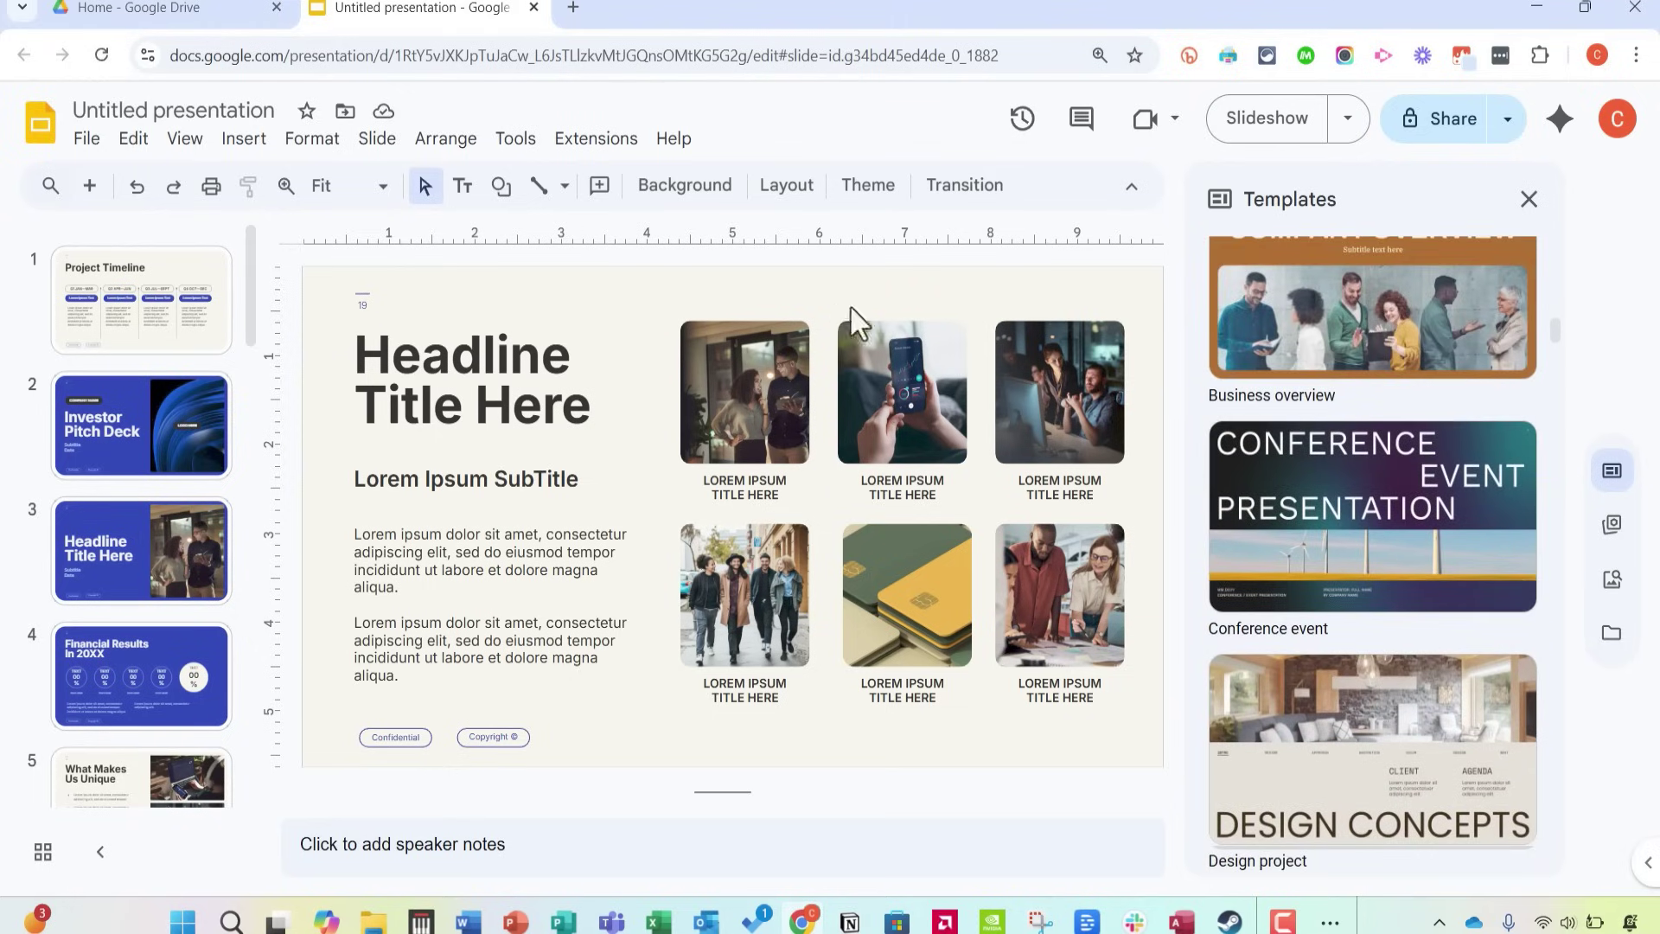
Undo the template slide insertions with Ctrl+Z, leaving only the two original slides.
key("ctrl+z")
key("ctrl+z")
key("ctrl+z")
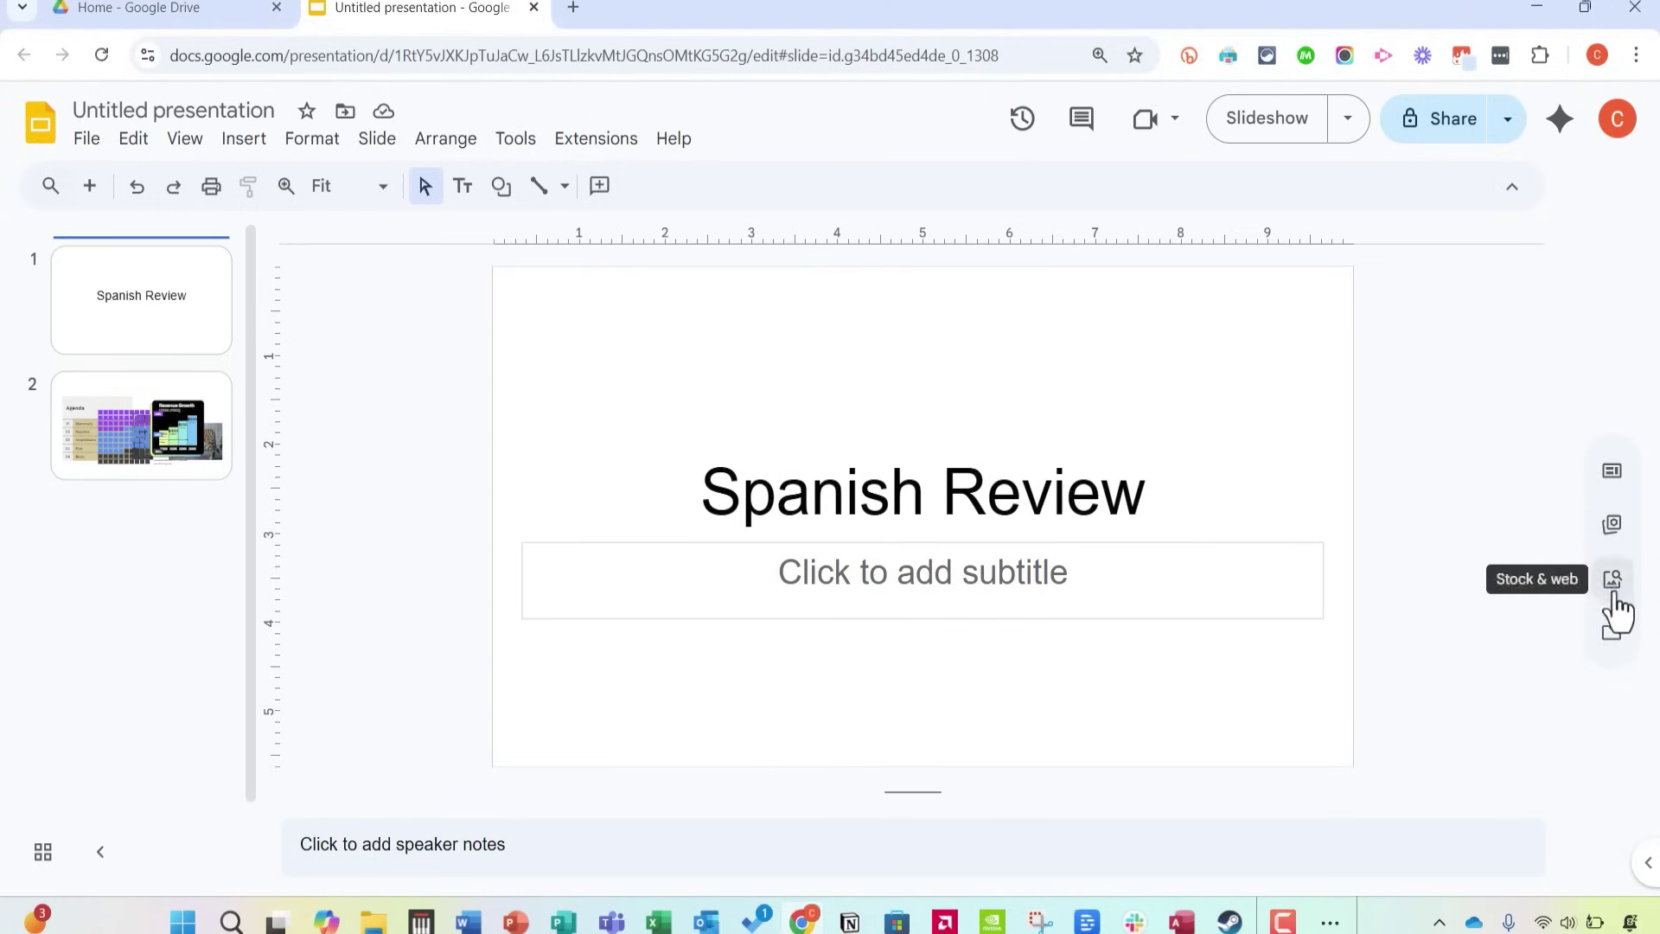
Show the agenda slide templates from the Building blocks panel.
left_click(1611, 535)
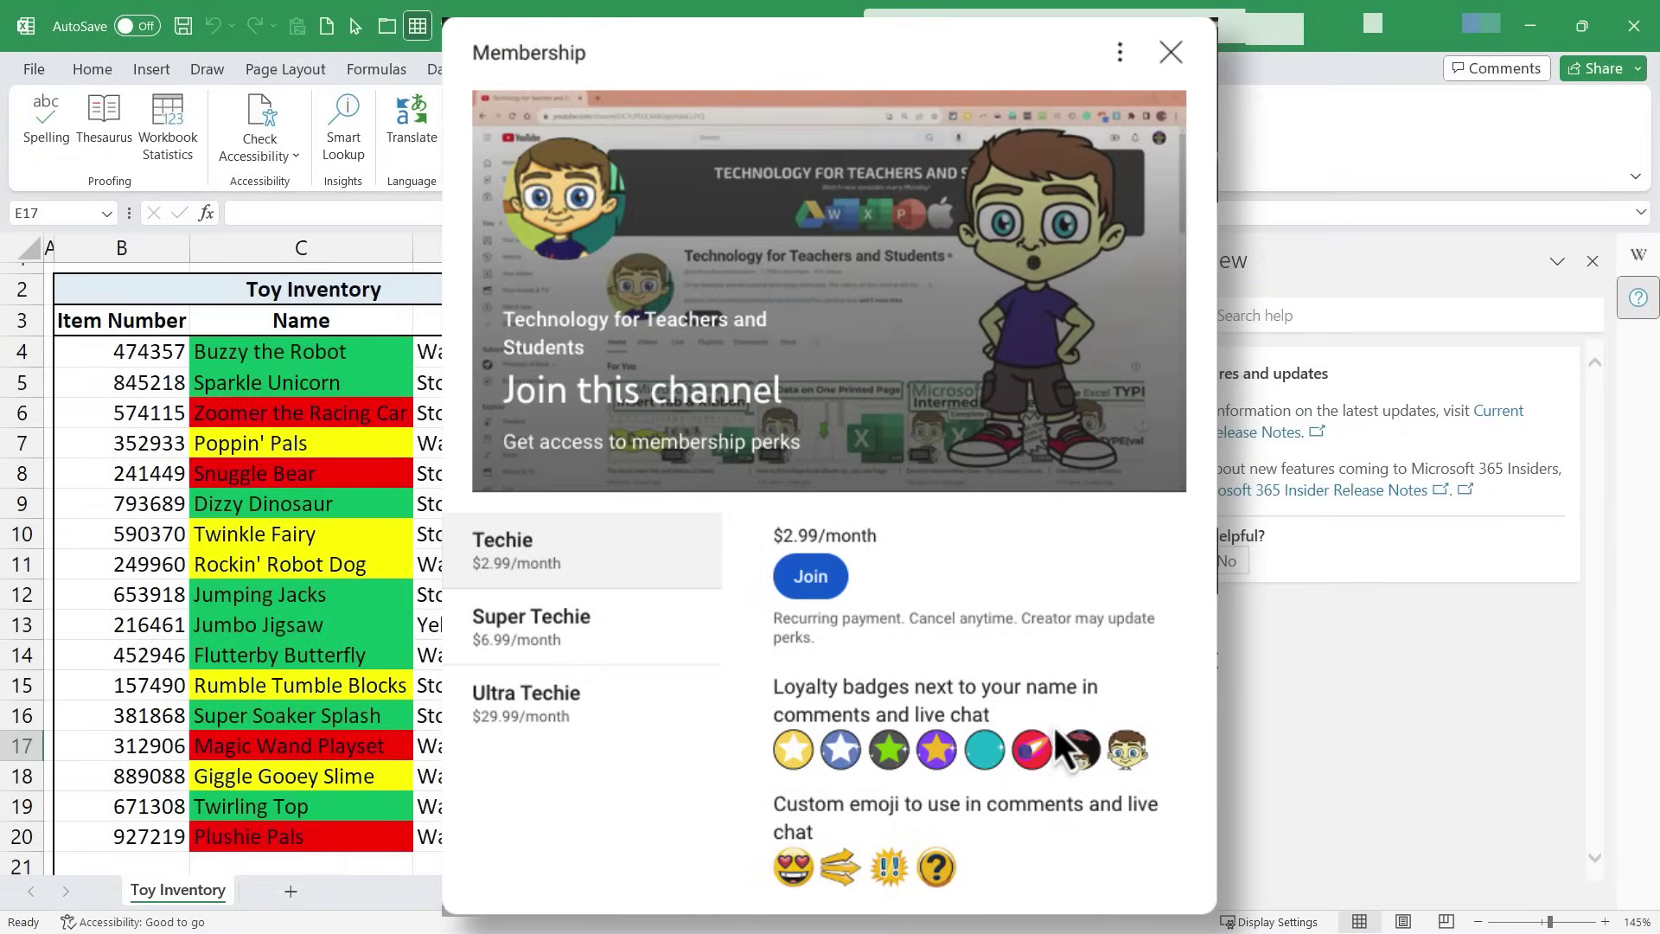
Look over the channel's membership tiers, then bring up the Super Thanks tipping amounts.
scroll(1050, 651, "down", 2)
scroll(1049, 650, "up", 2)
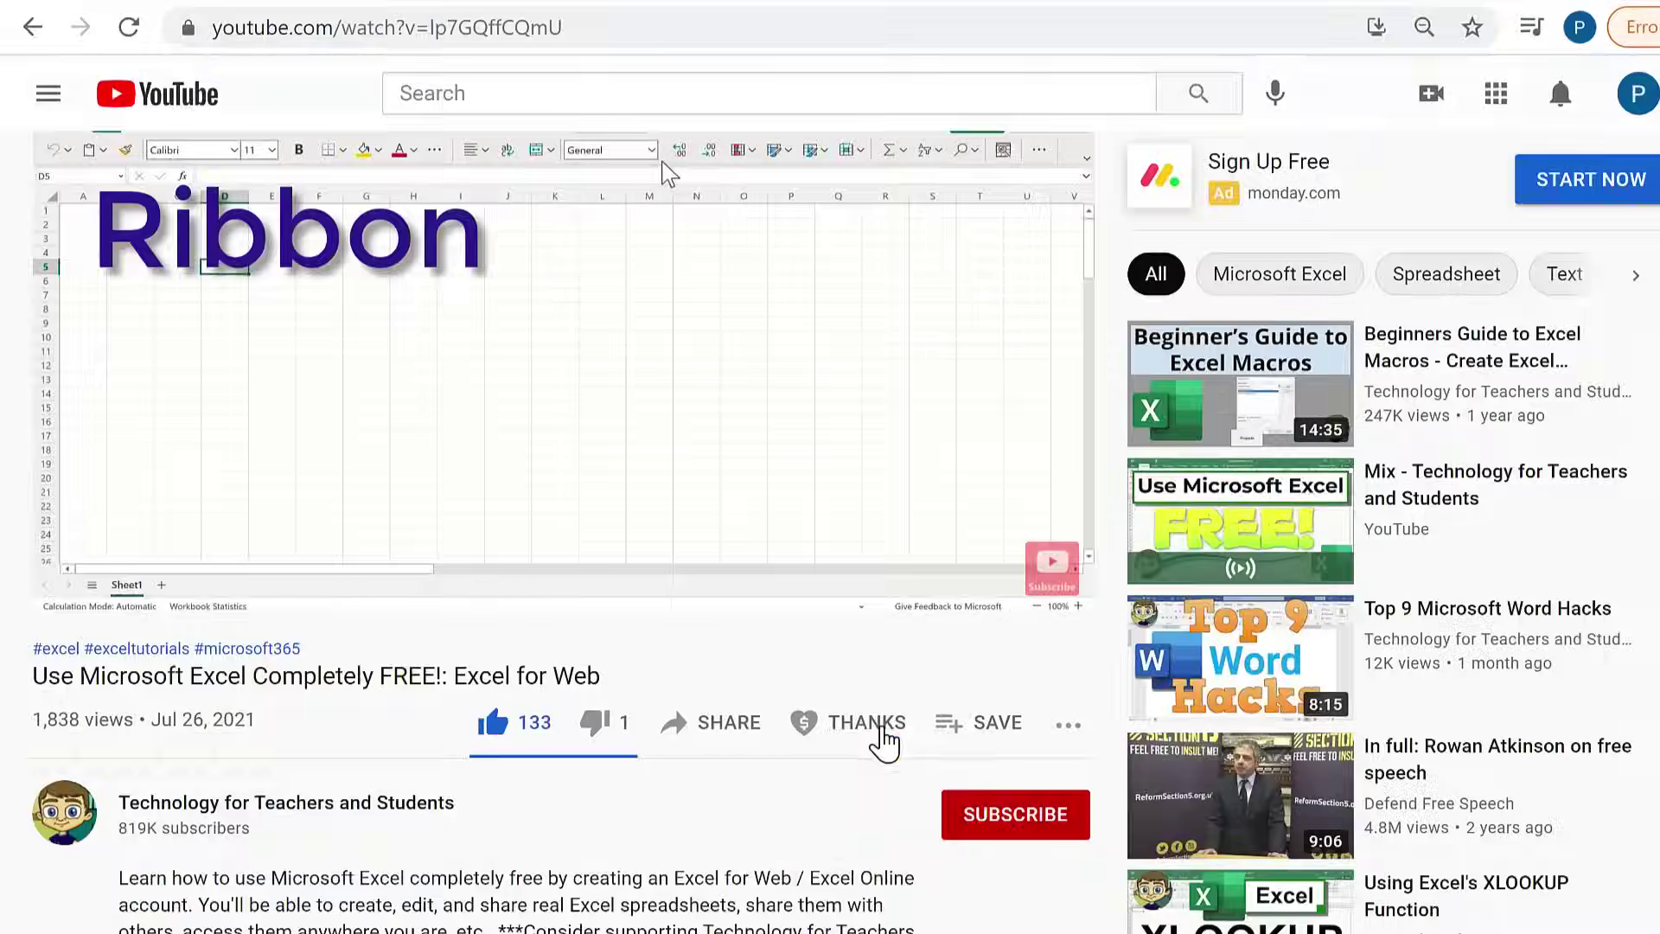
left_click(874, 739)
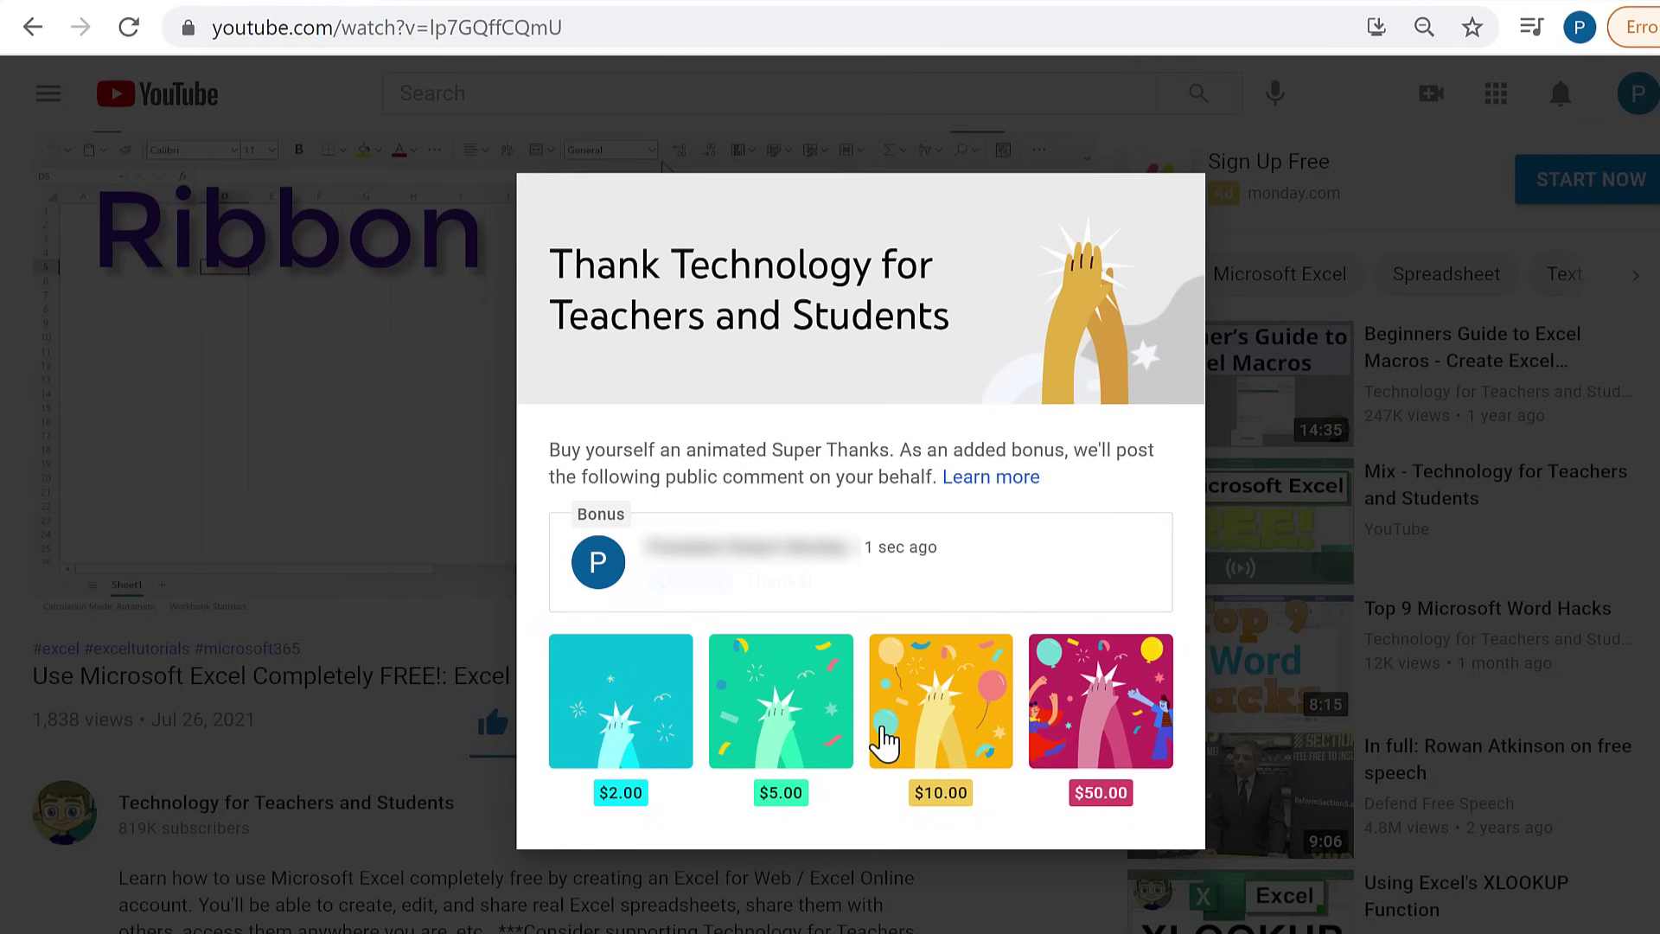